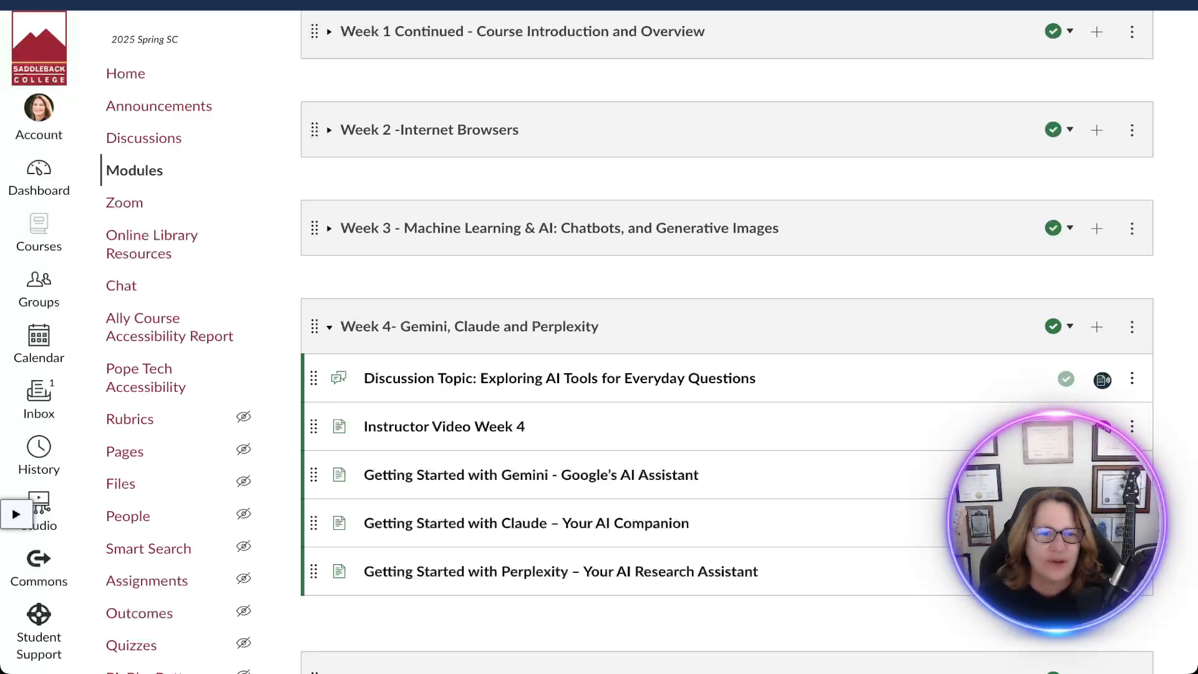
Collapse the Week 4 module and open the Week 5 discussion about Adobe Firefly images to read its questions.
left_click(329, 326)
scroll(329, 322, "down", 3)
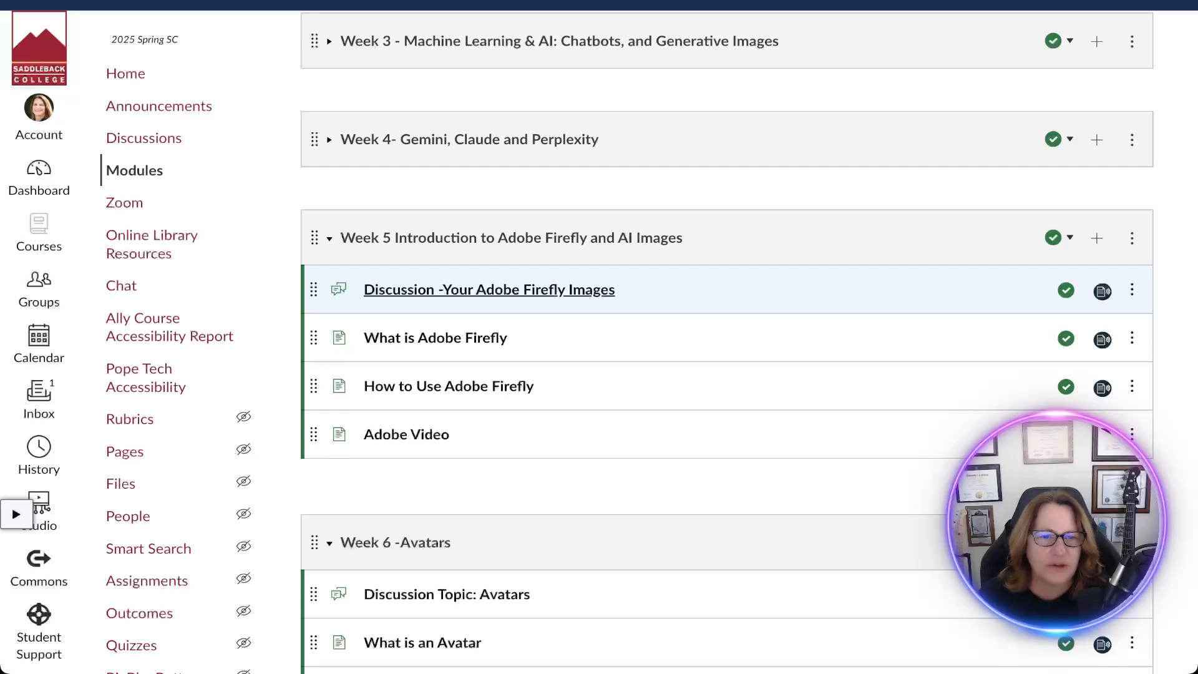
left_click(489, 289)
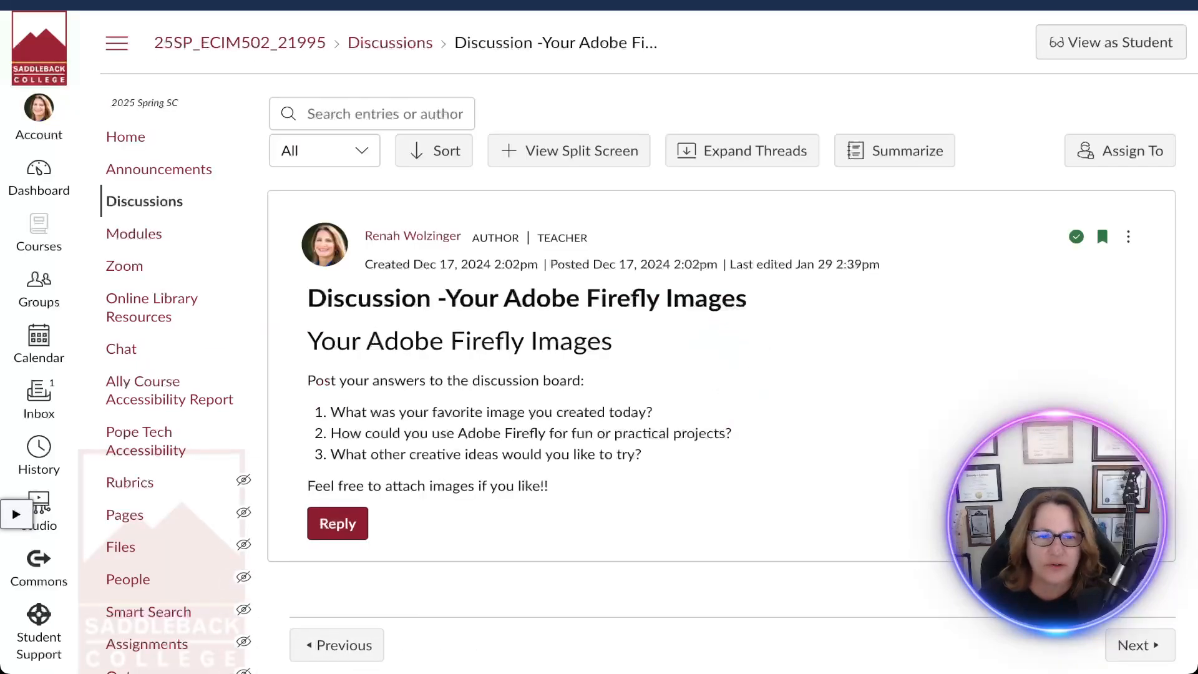
scroll(638, 341, "down", 1)
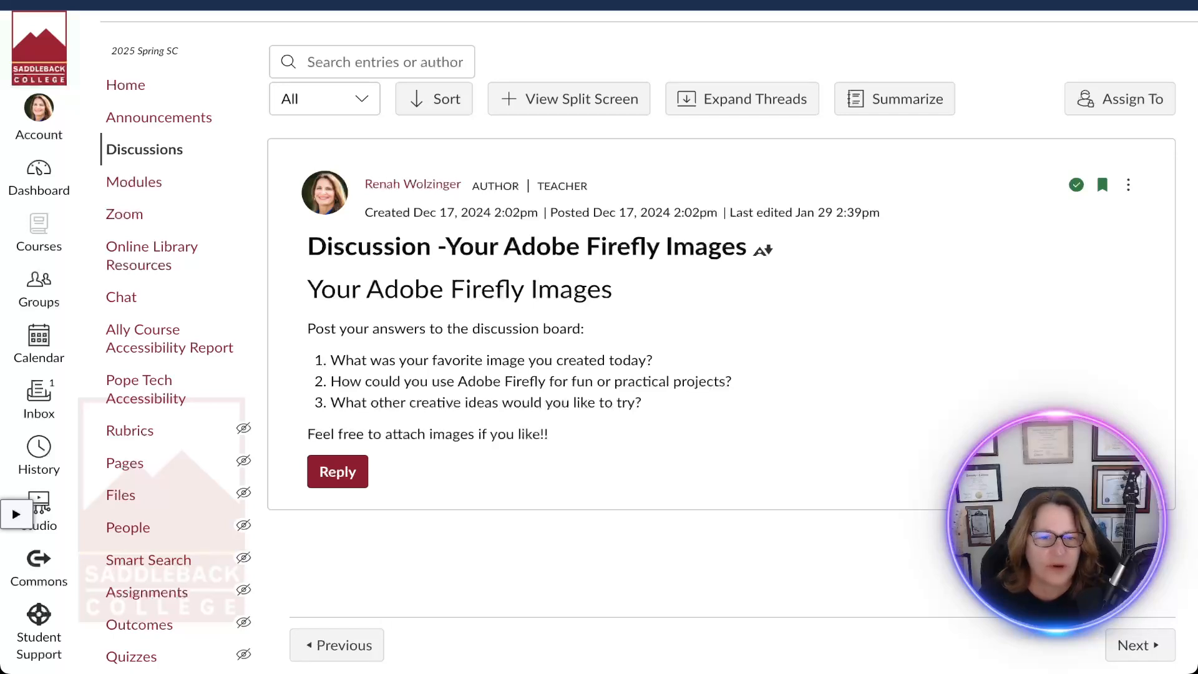
scroll(638, 347, "down", 1)
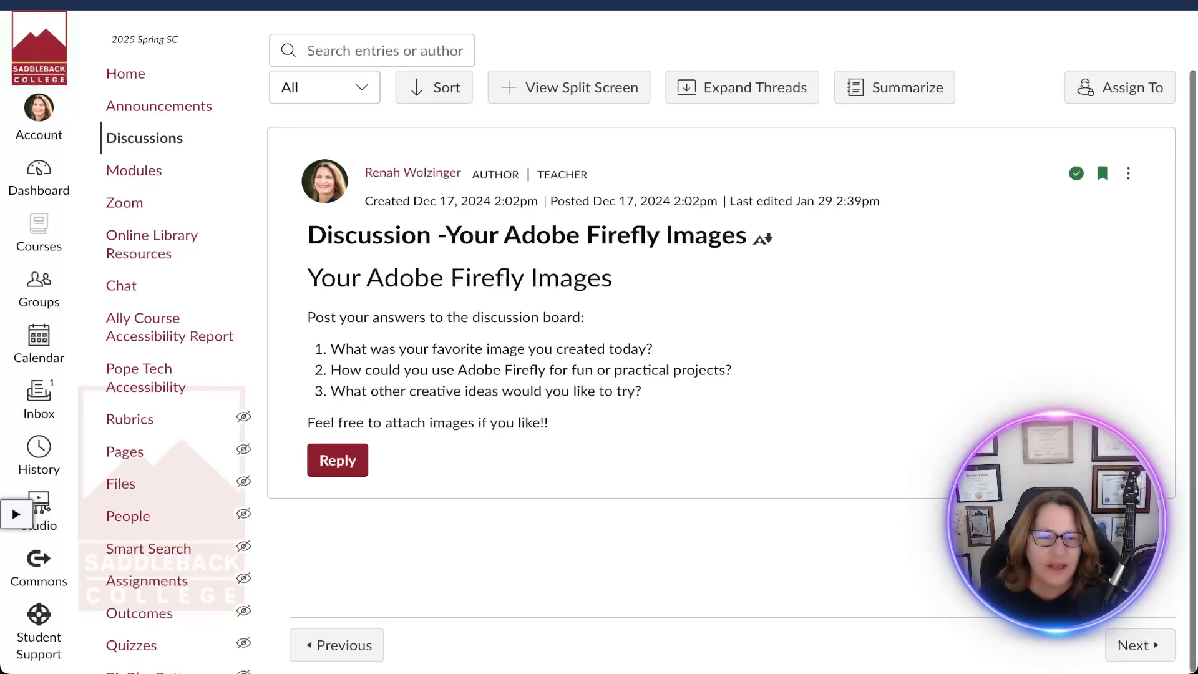
scroll(638, 346, "up", 2)
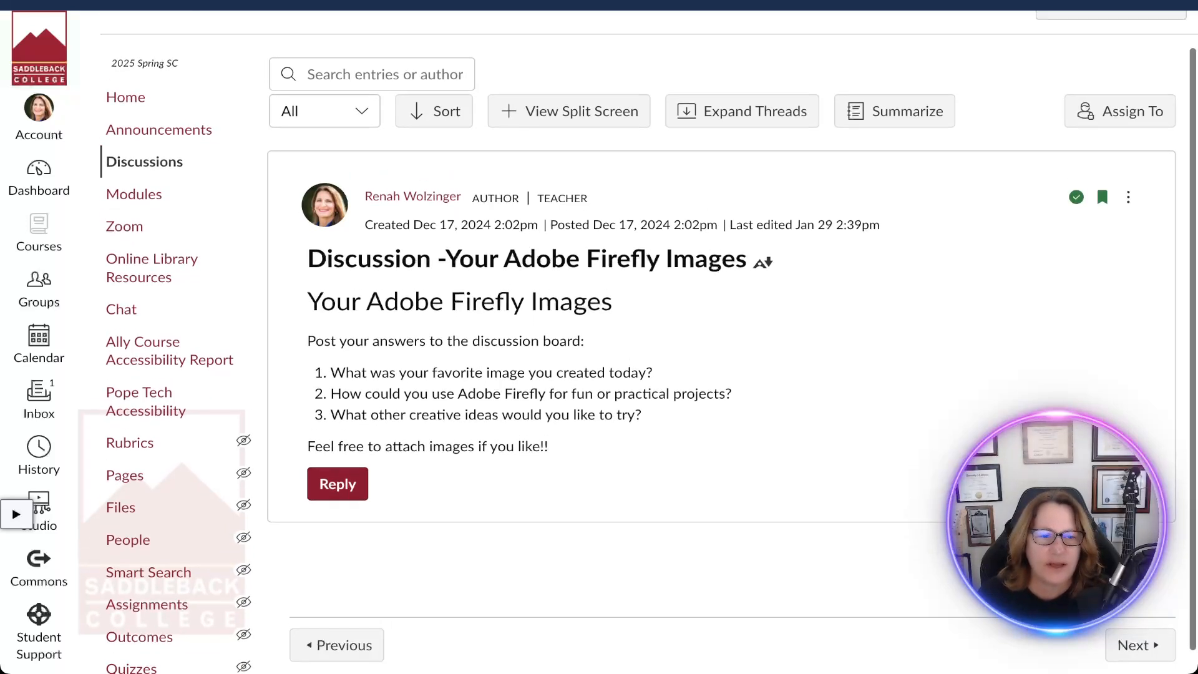
Start a reply to the Adobe Firefly images discussion and try the Upload Image option.
left_click(337, 483)
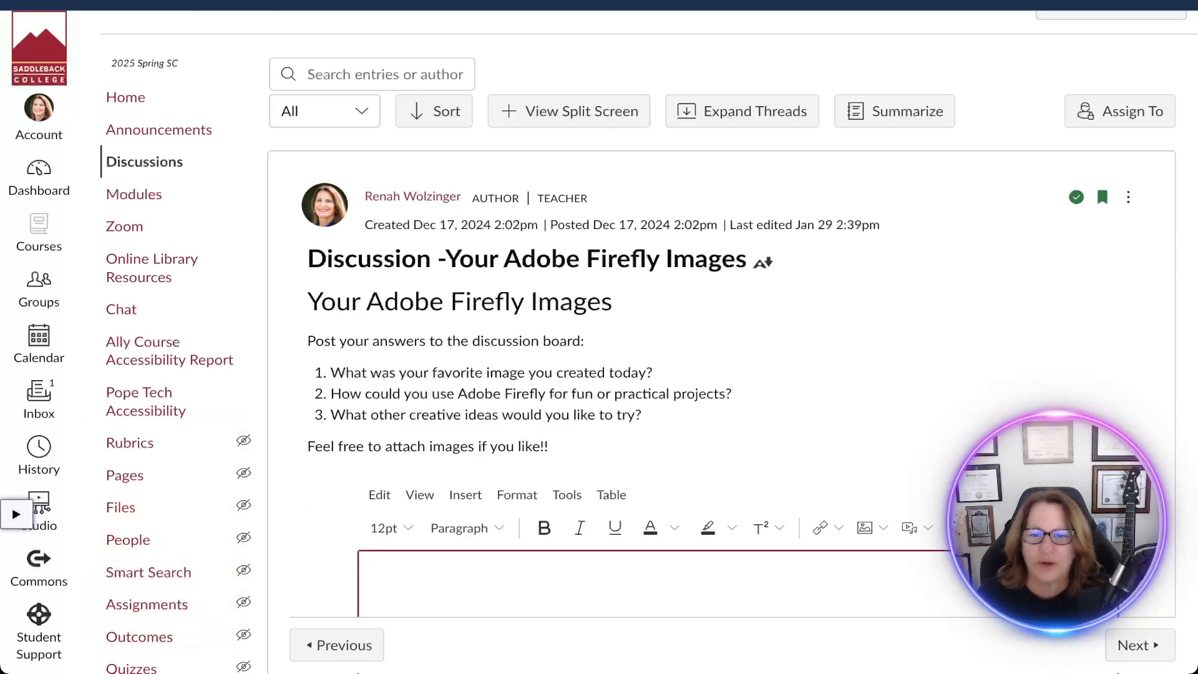
left_click(872, 528)
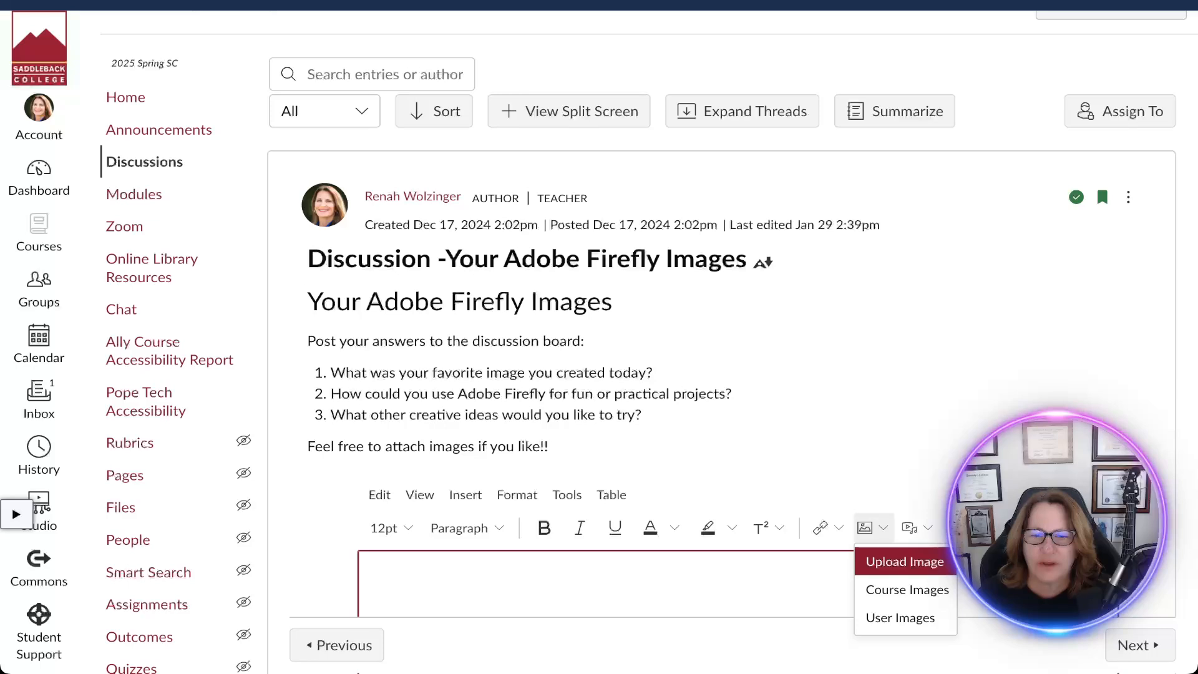
left_click(903, 561)
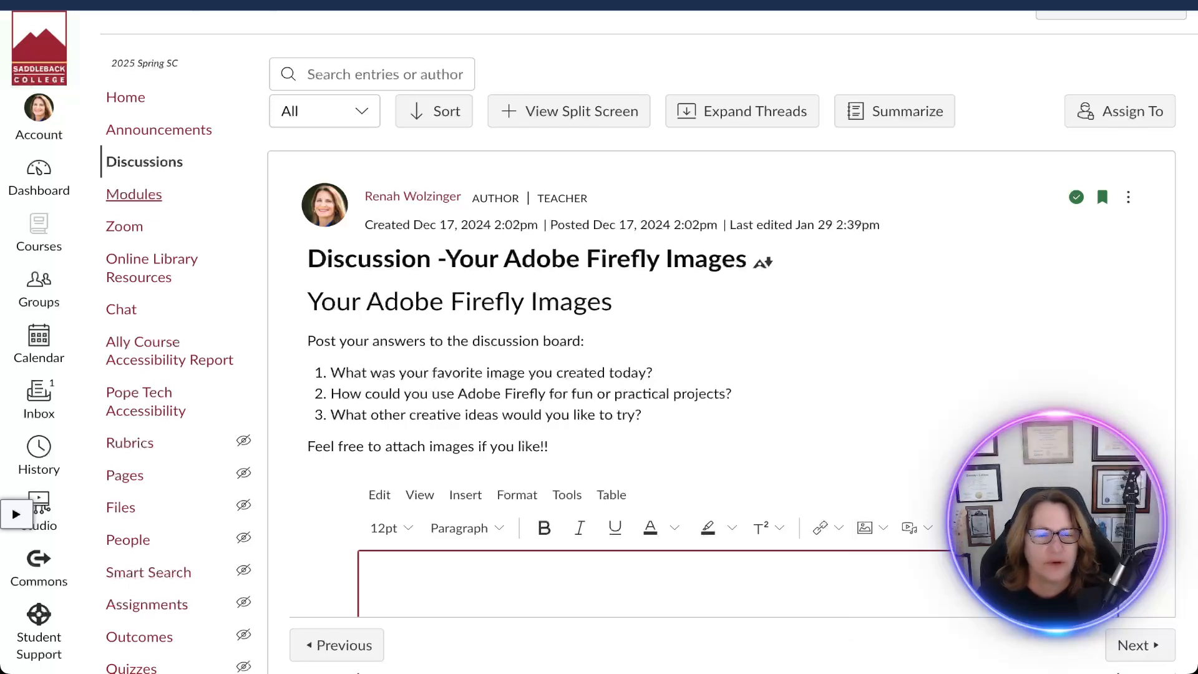
Return to the course modules and open the What is Adobe Firefly page in Week 5.
left_click(134, 195)
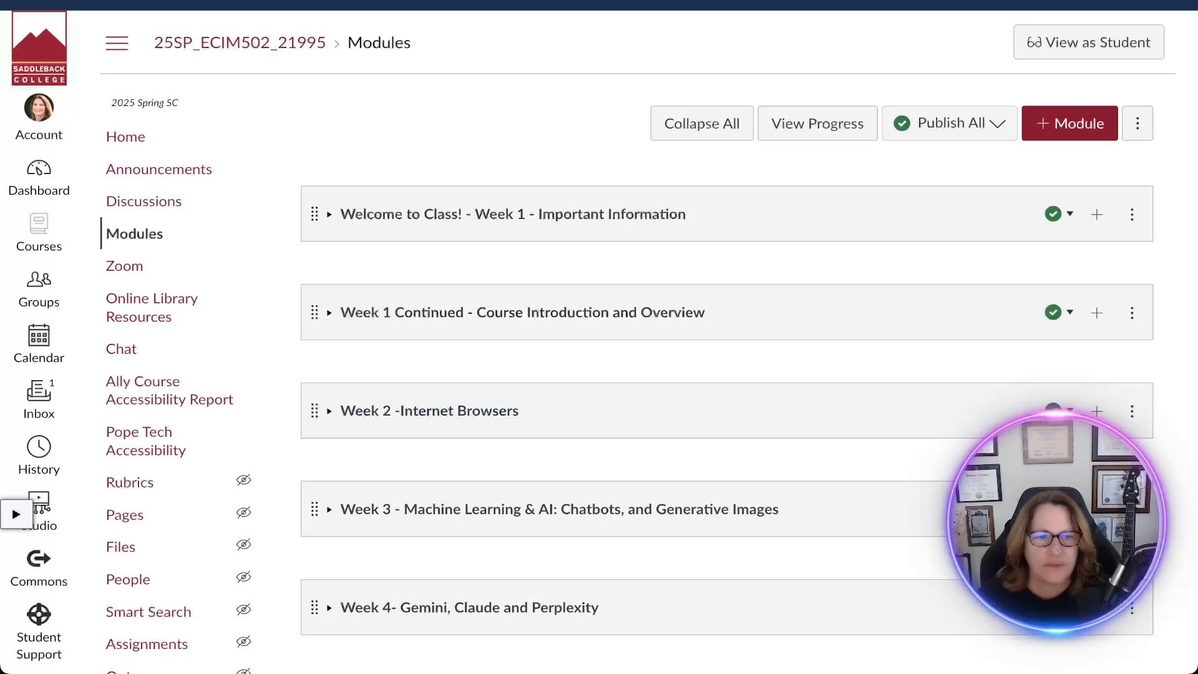
scroll(623, 405, "down", 6)
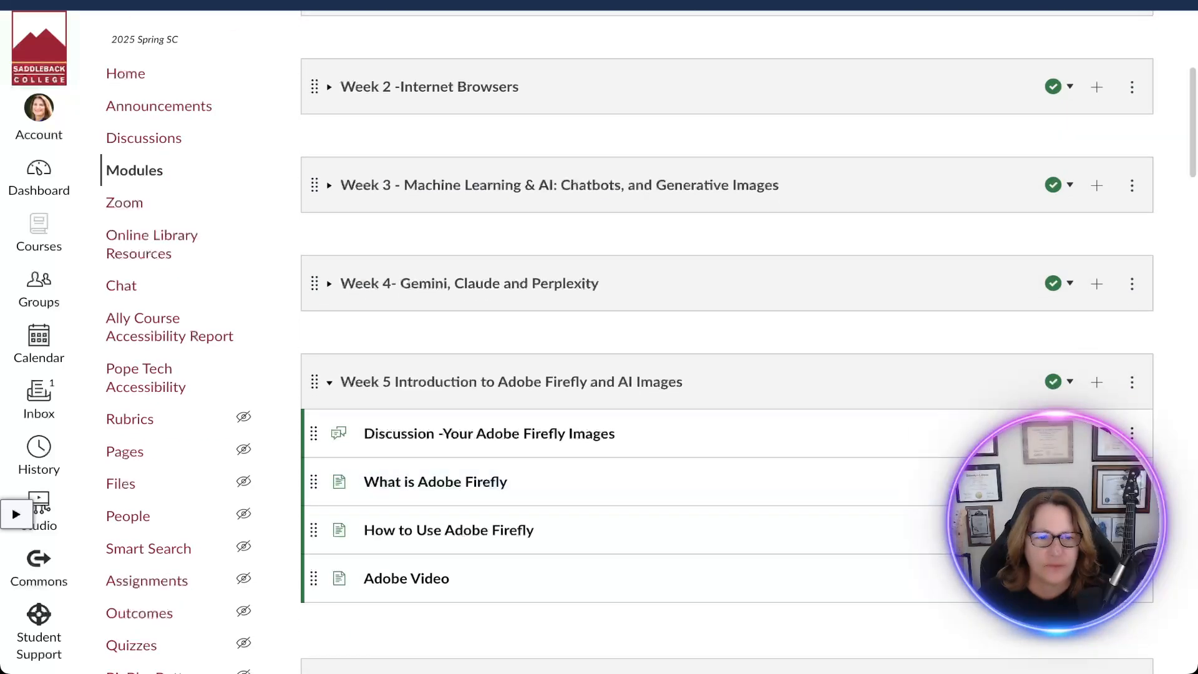
scroll(624, 377, "down", 1)
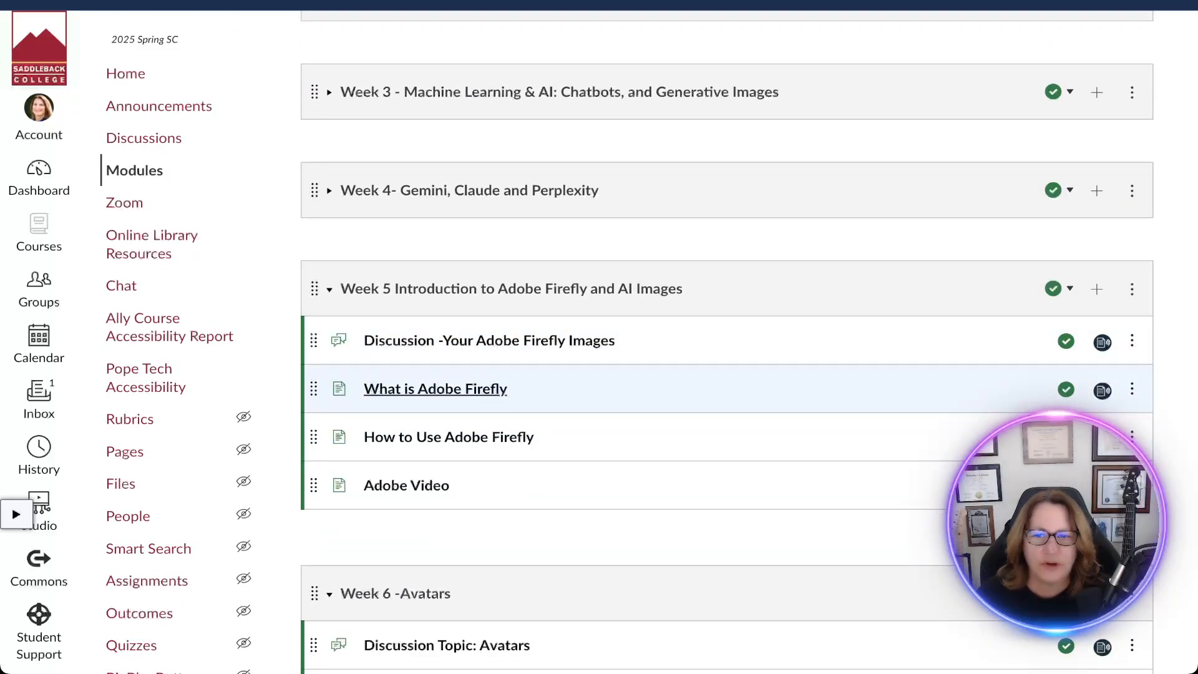
left_click(436, 389)
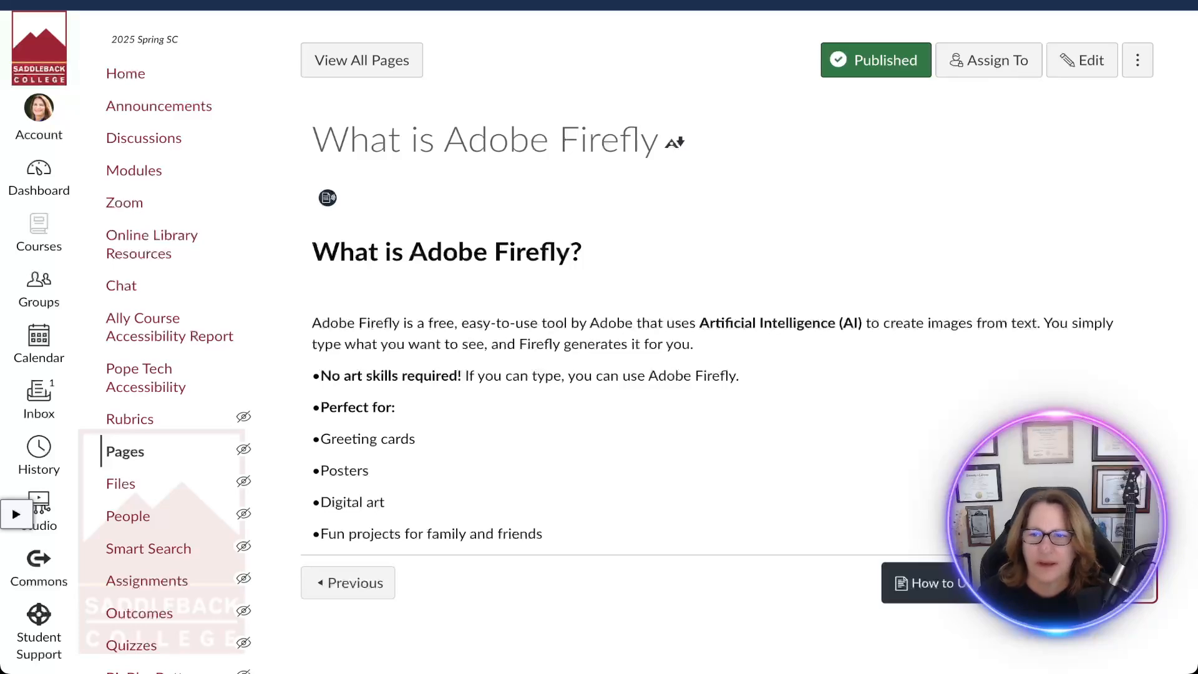
Read the How to Use Adobe Firefly page through to its troubleshooting tips, and open the following Adobe Video page.
left_click(1123, 583)
scroll(1123, 582, "down", 2)
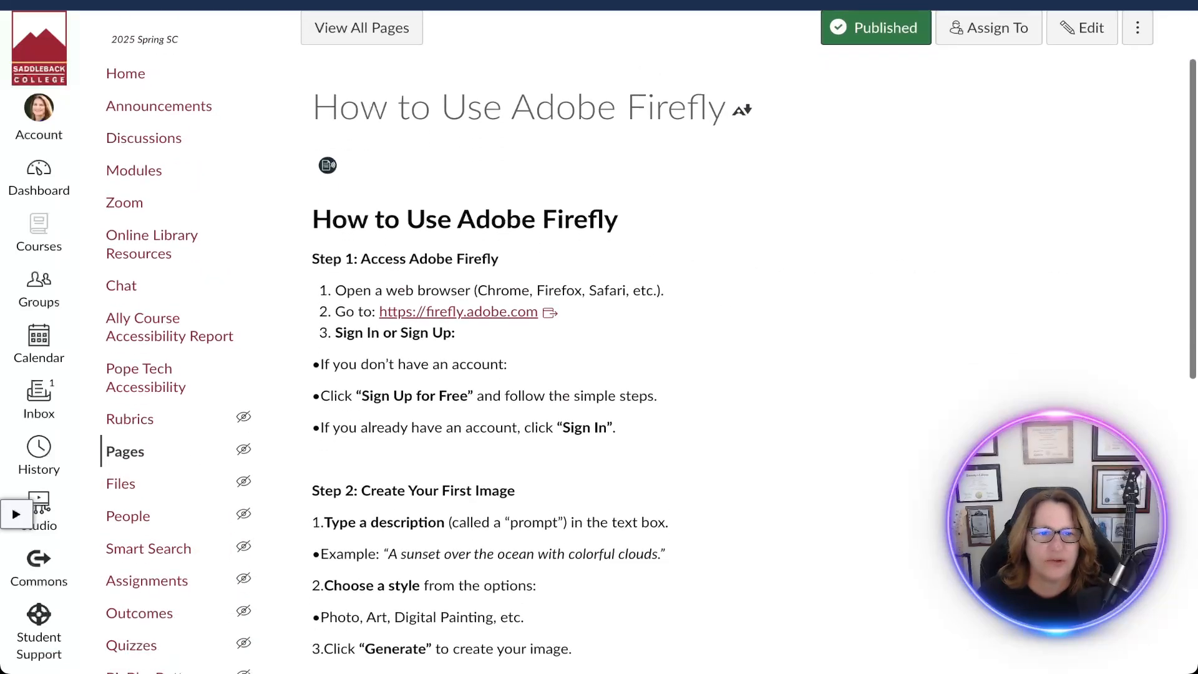
scroll(1123, 583, "down", 2)
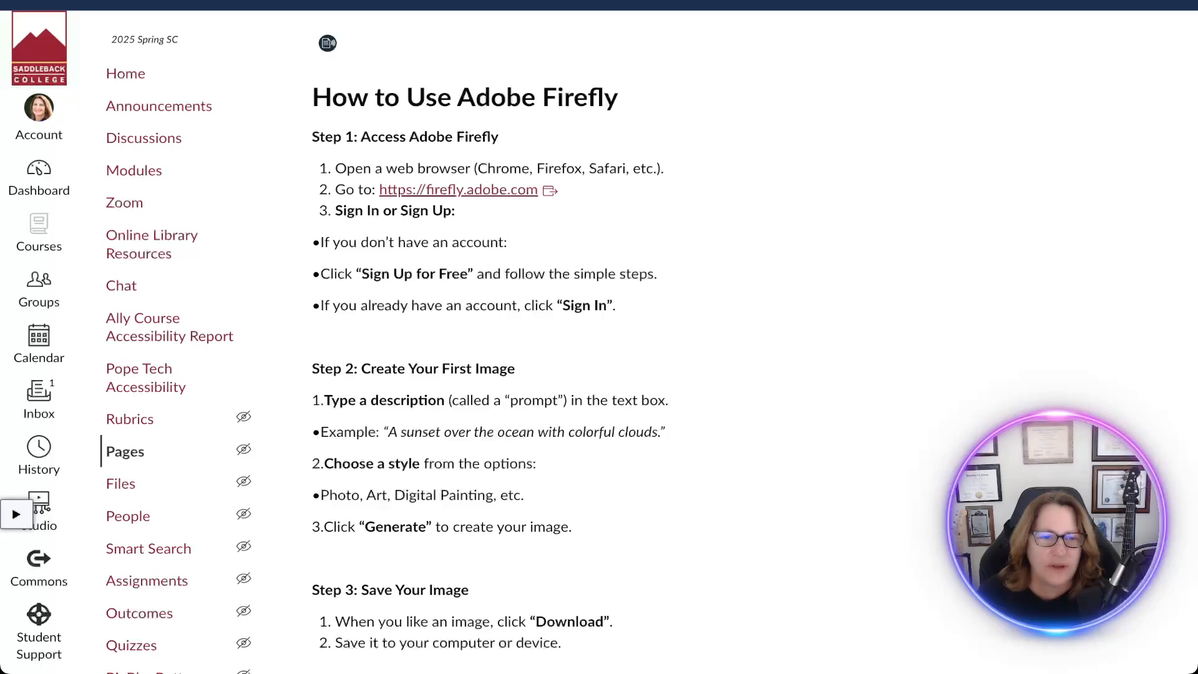
scroll(499, 374, "down", 3)
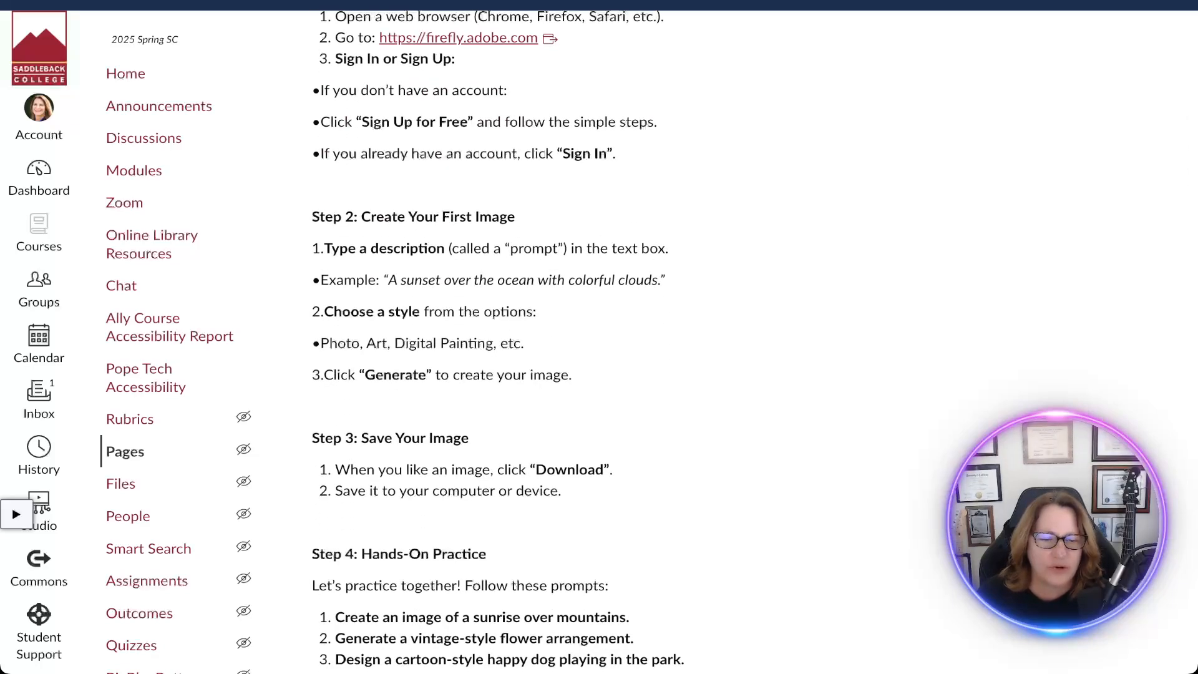
scroll(624, 337, "down", 5)
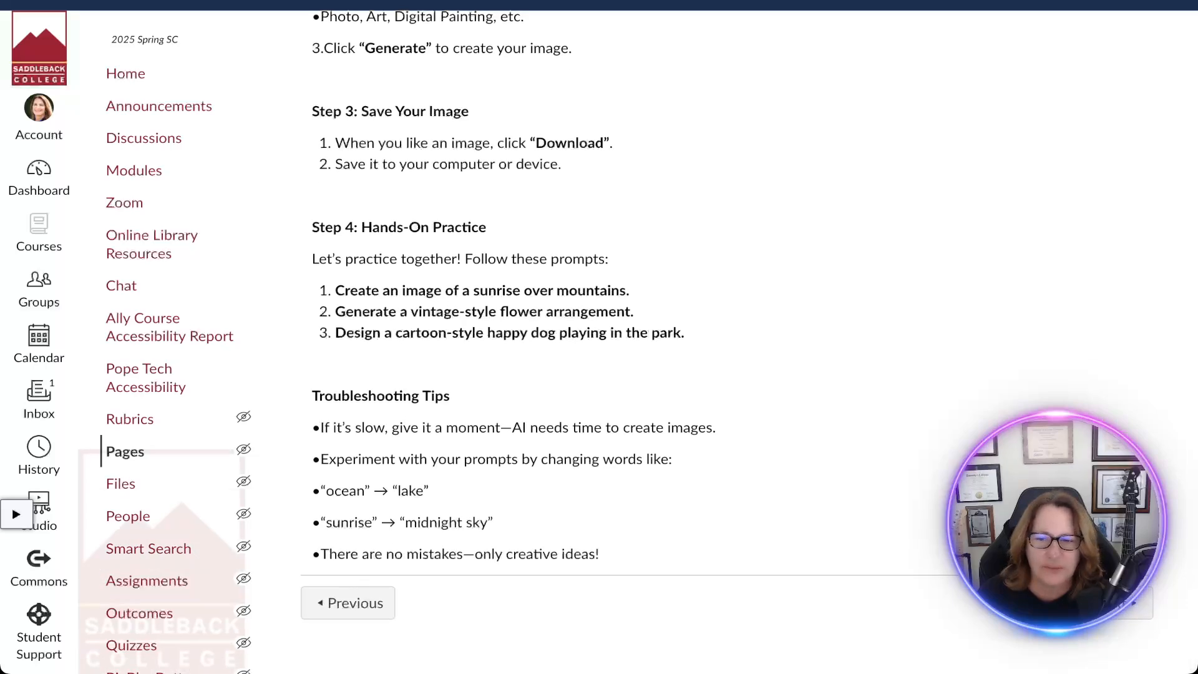
left_click(1117, 602)
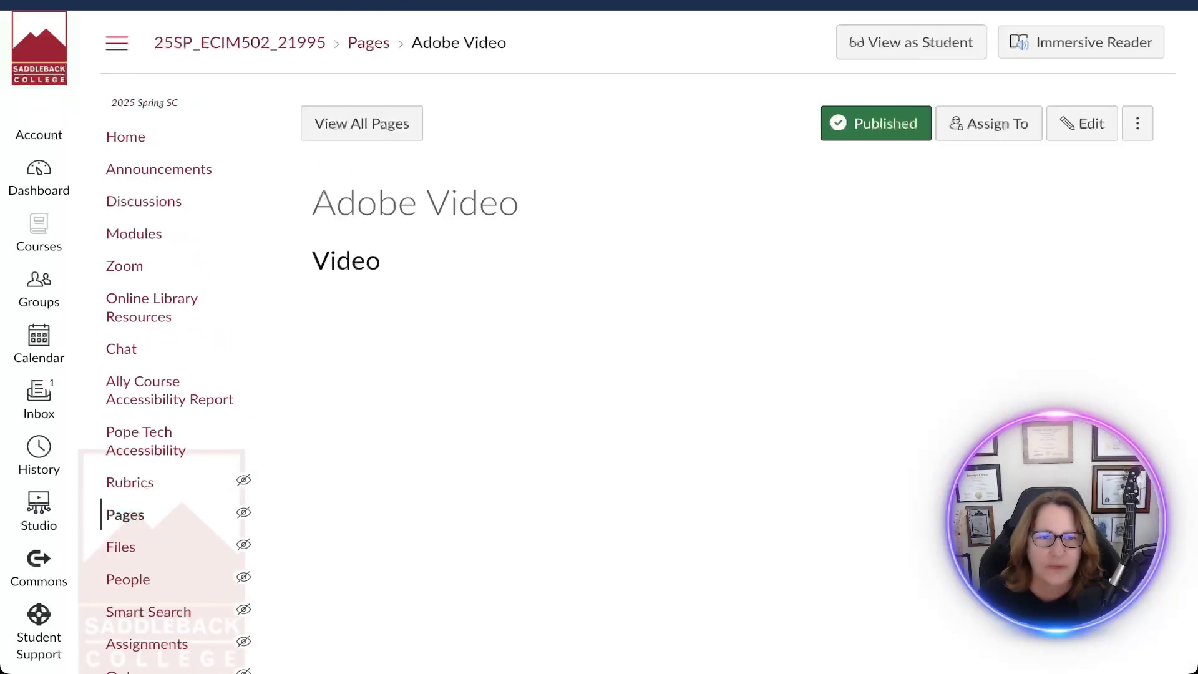
scroll(563, 496, "down", 2)
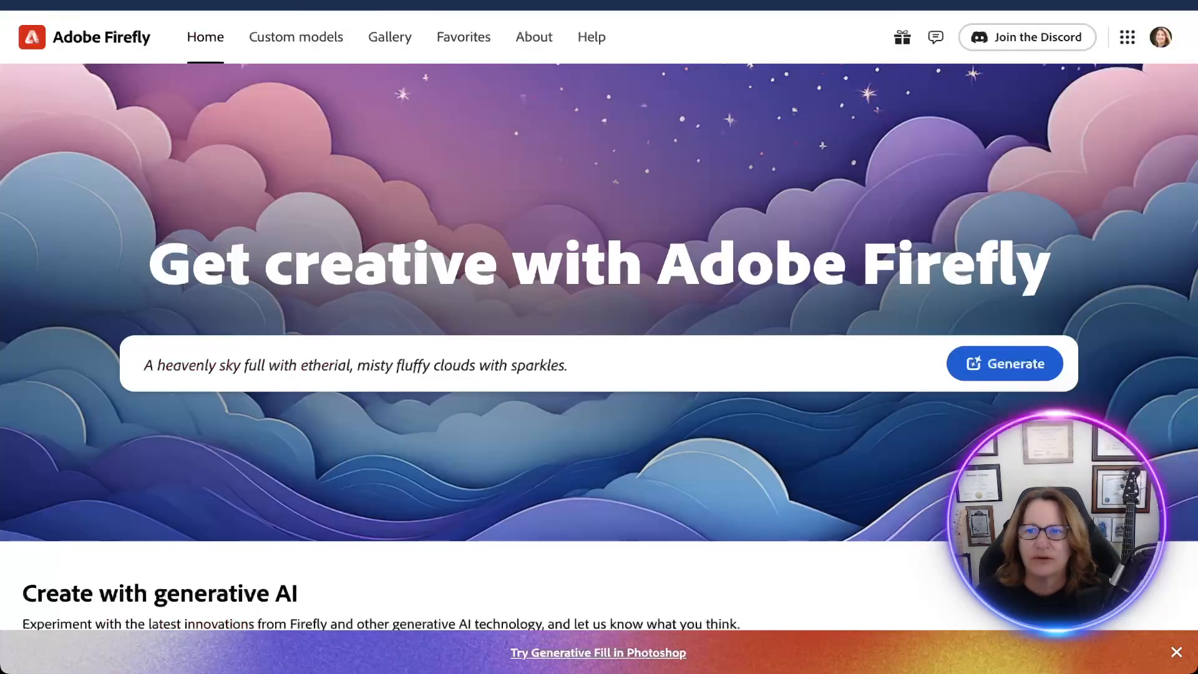
type("Clear,")
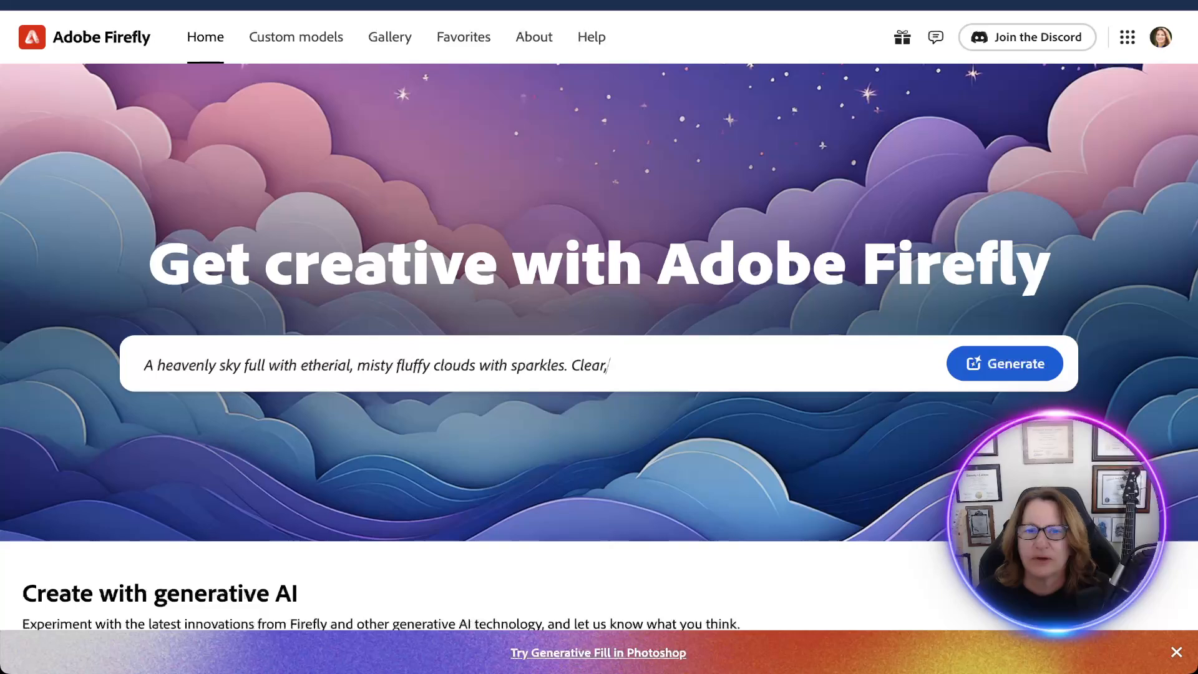
type(" bright blues, purples, pinks.")
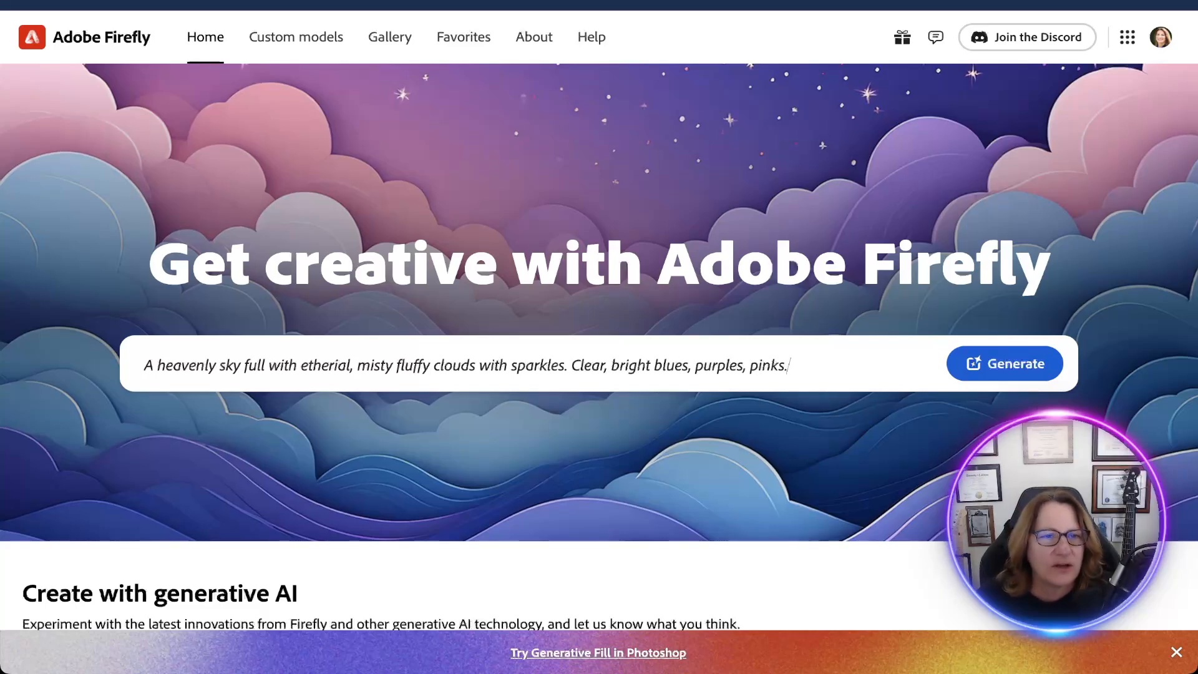
key("BackSpace")
key("BackSpace")
key("BackSpace")
key("BackSpace")
key("BackSpace")
key("BackSpace")
key("BackSpace")
key("BackSpace")
key("BackSpace")
key("BackSpace")
key("BackSpace")
key("BackSpace")
key("BackSpace")
key("BackSpace")
key("BackSpace")
key("BackSpace")
key("BackSpace")
key("BackSpace")
key("BackSpace")
key("BackSpace")
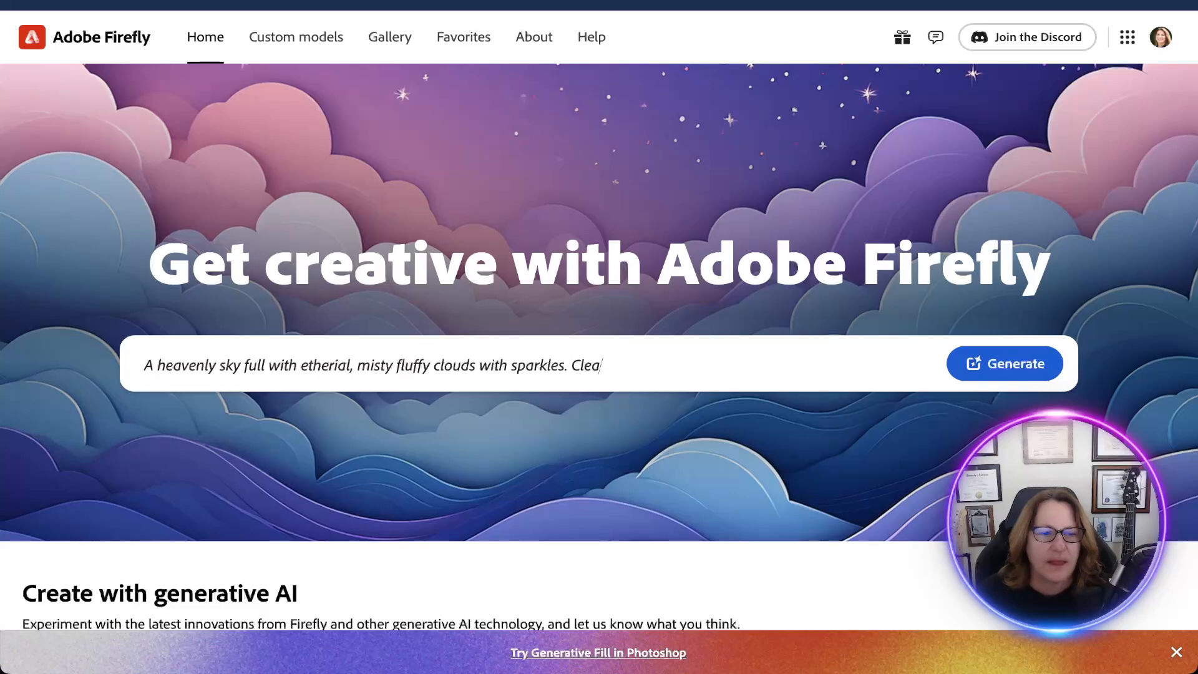
Switch to Adobe Firefly and look through the generative AI tools on its home page, including templates, vectors and recolor.
scroll(599, 337, "down", 3)
scroll(599, 347, "down", 3)
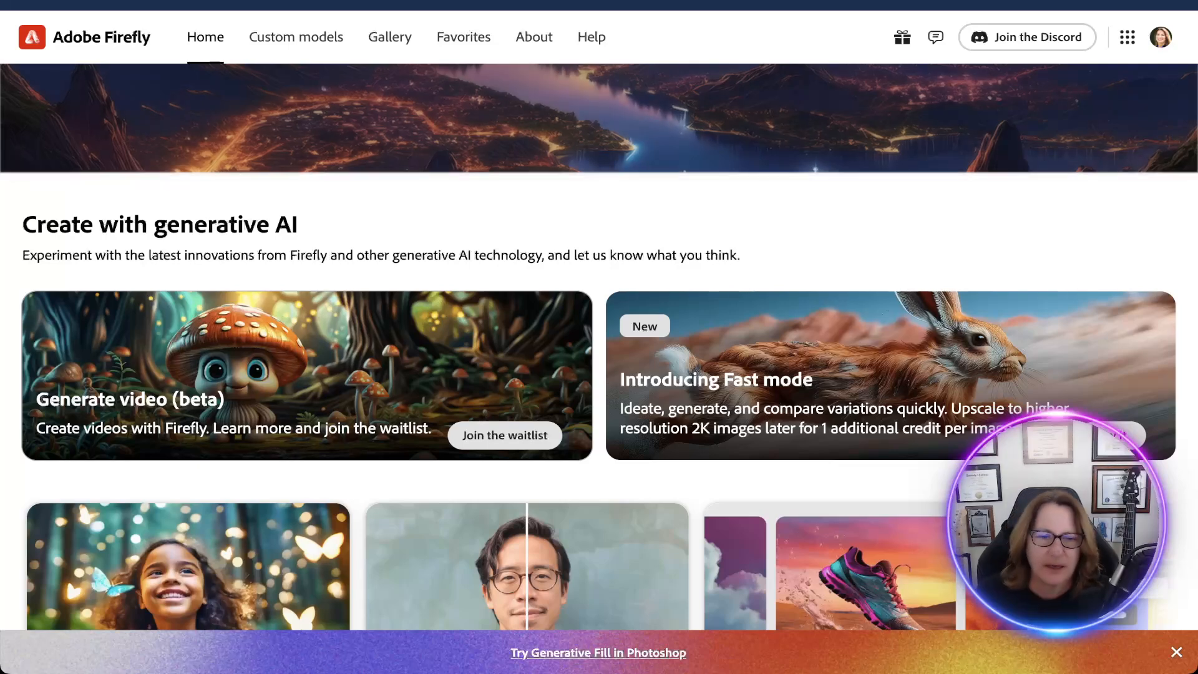
scroll(599, 347, "down", 1)
scroll(599, 347, "down", 2)
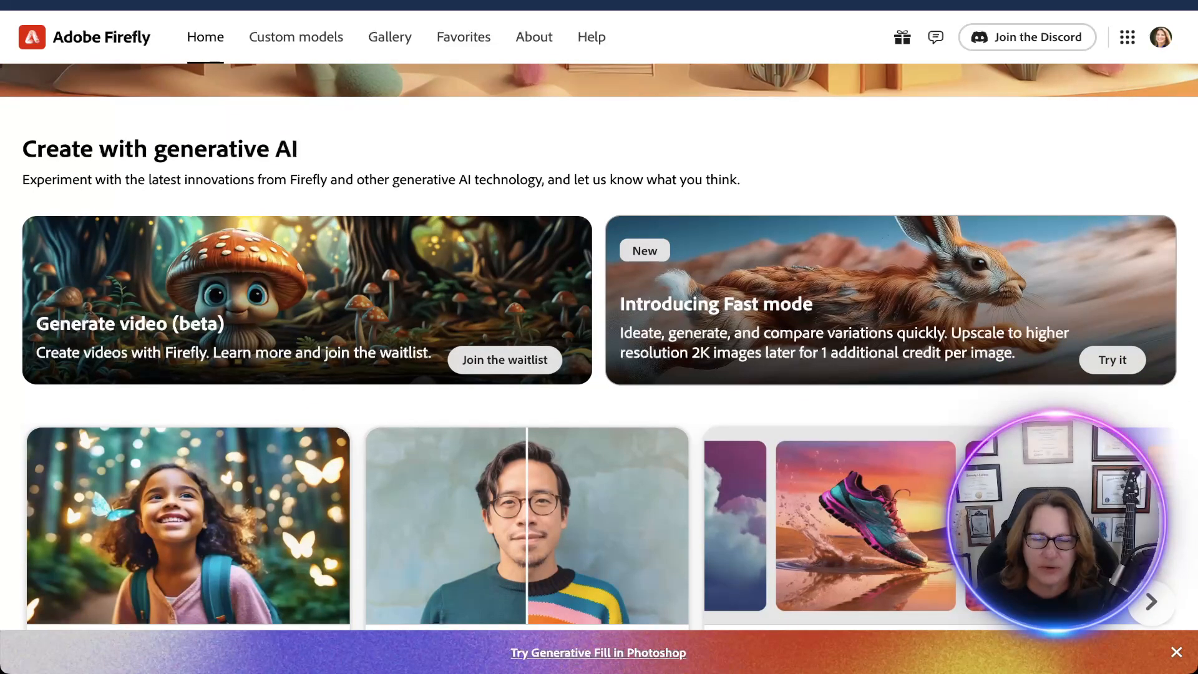
scroll(599, 347, "down", 5)
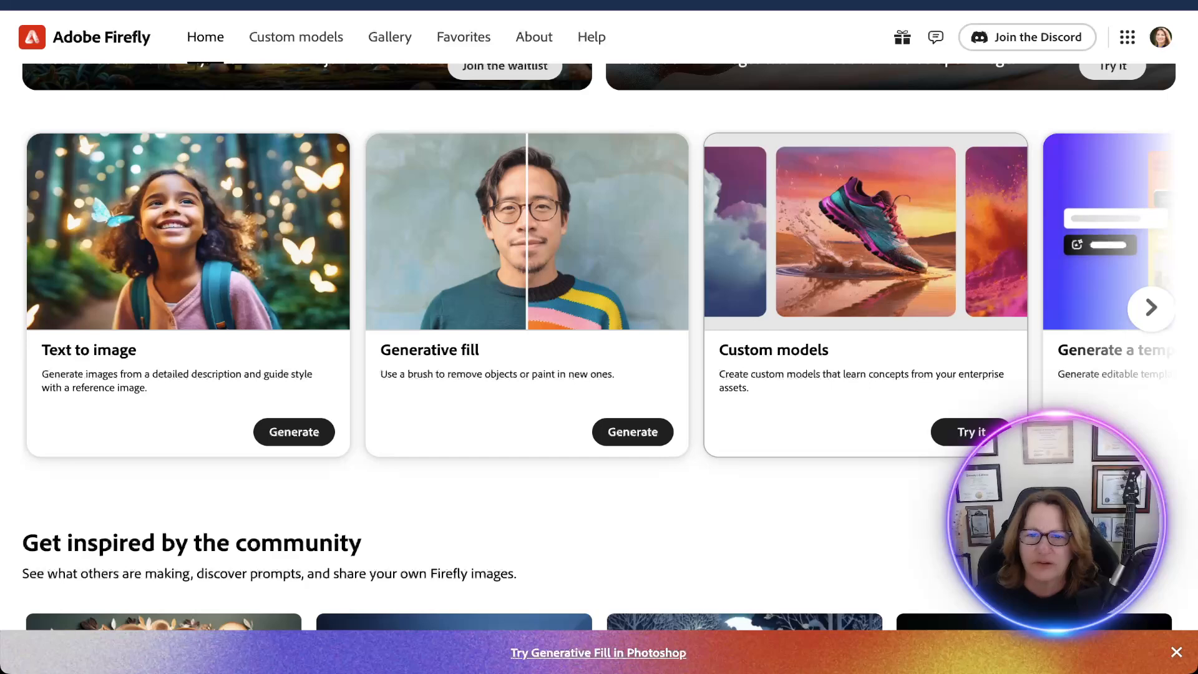
scroll(826, 295, "right", 6)
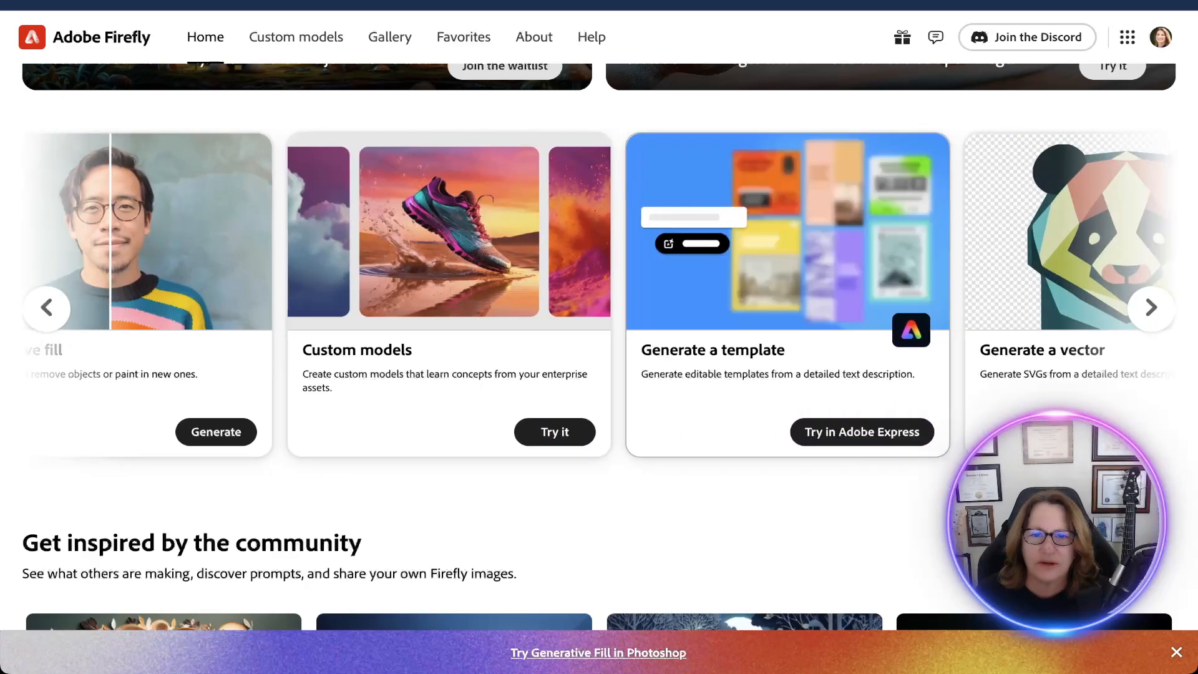
scroll(826, 294, "right", 4)
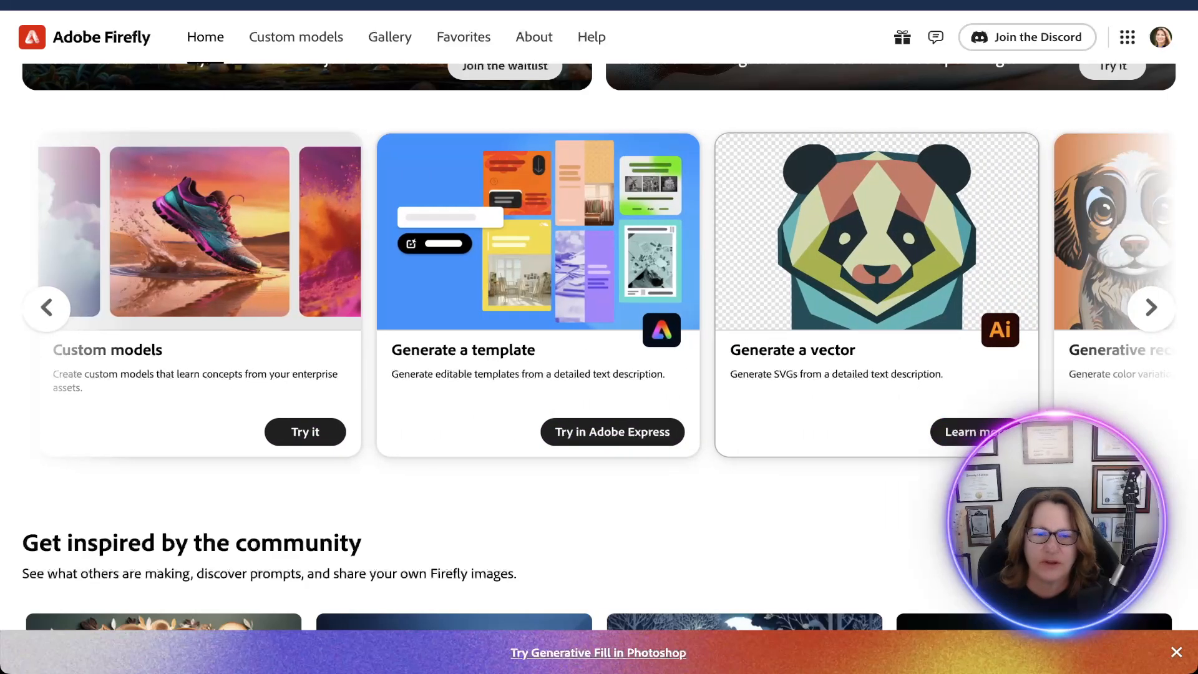
scroll(624, 293, "right", 4)
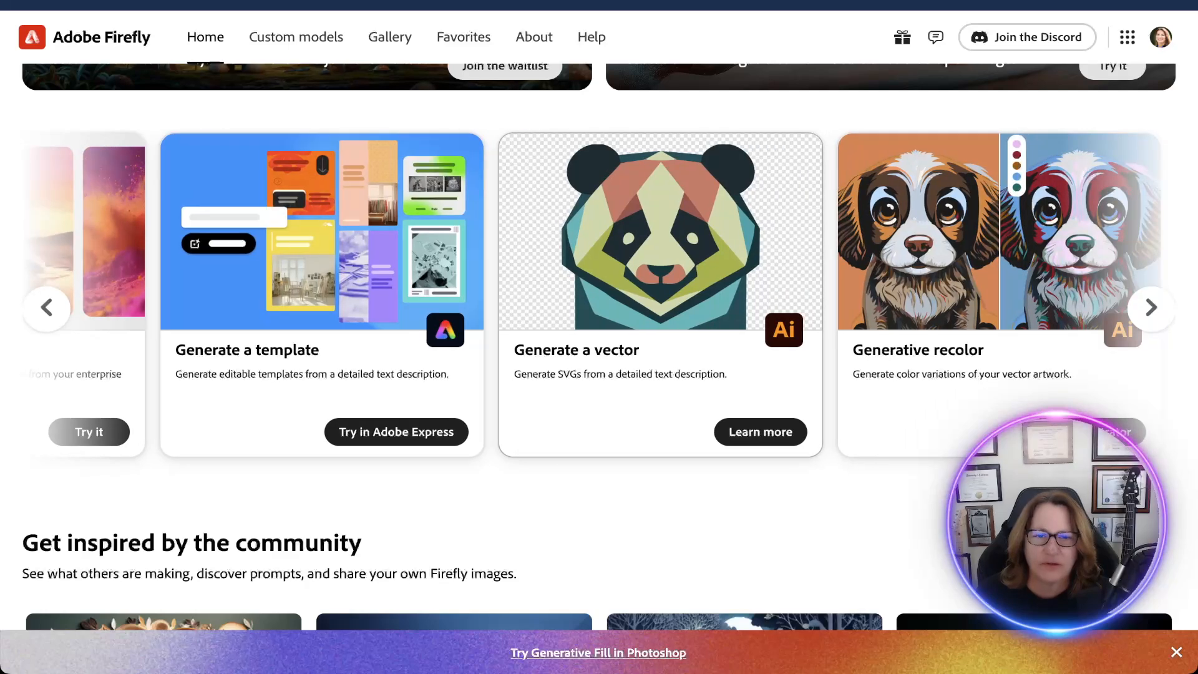
scroll(673, 293, "right", 5)
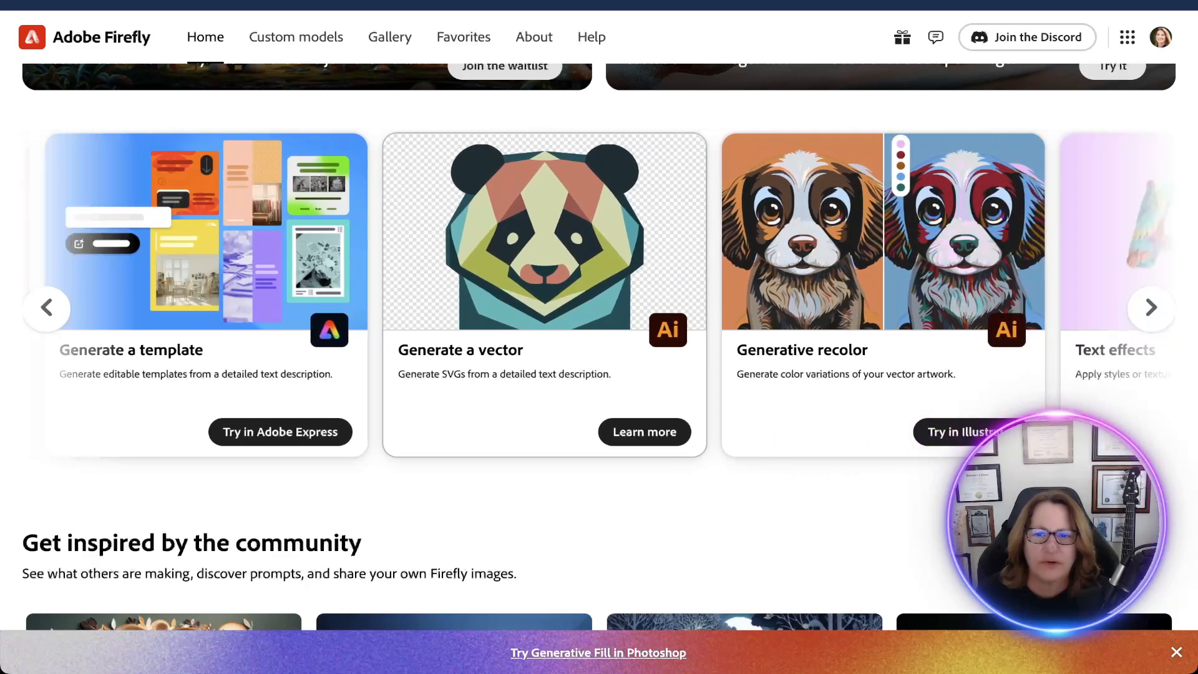
scroll(674, 293, "left", 15)
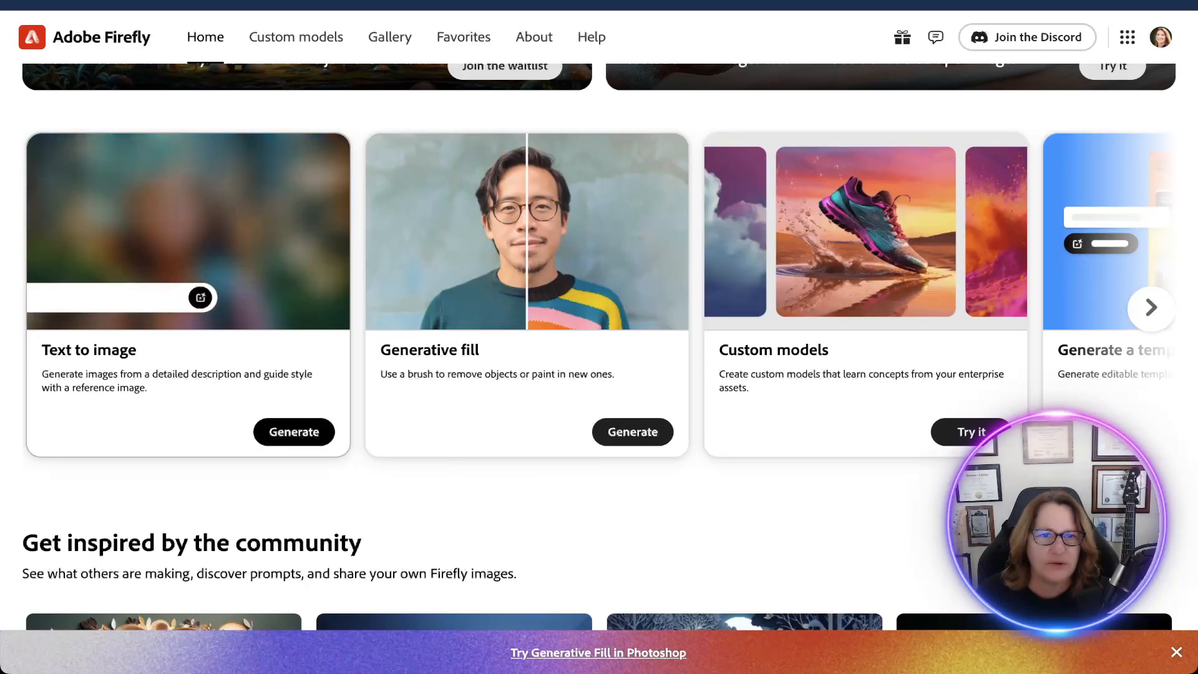
Open Text to image and load the gallery sample of the cute dog made of sakura pattern fabric.
left_click(283, 431)
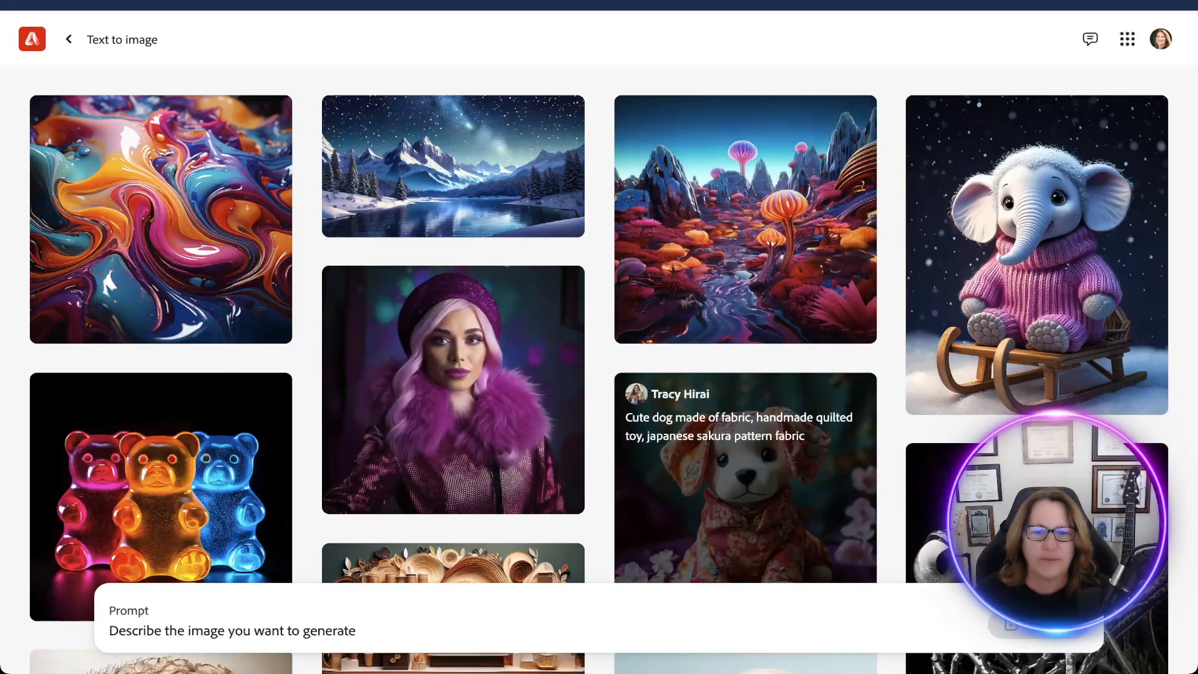
left_click(745, 474)
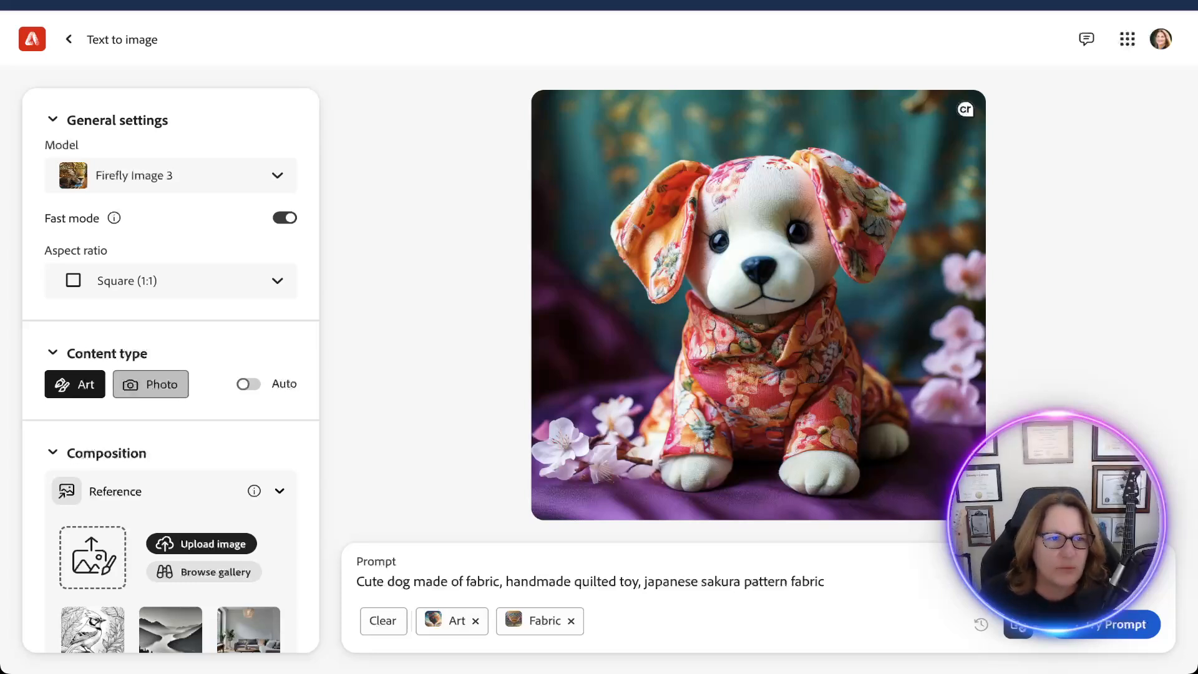
Review the fabric dog sample's general, content type, composition and style settings, including visual intensity and strength.
scroll(151, 383, "down", 1)
scroll(151, 374, "up", 1)
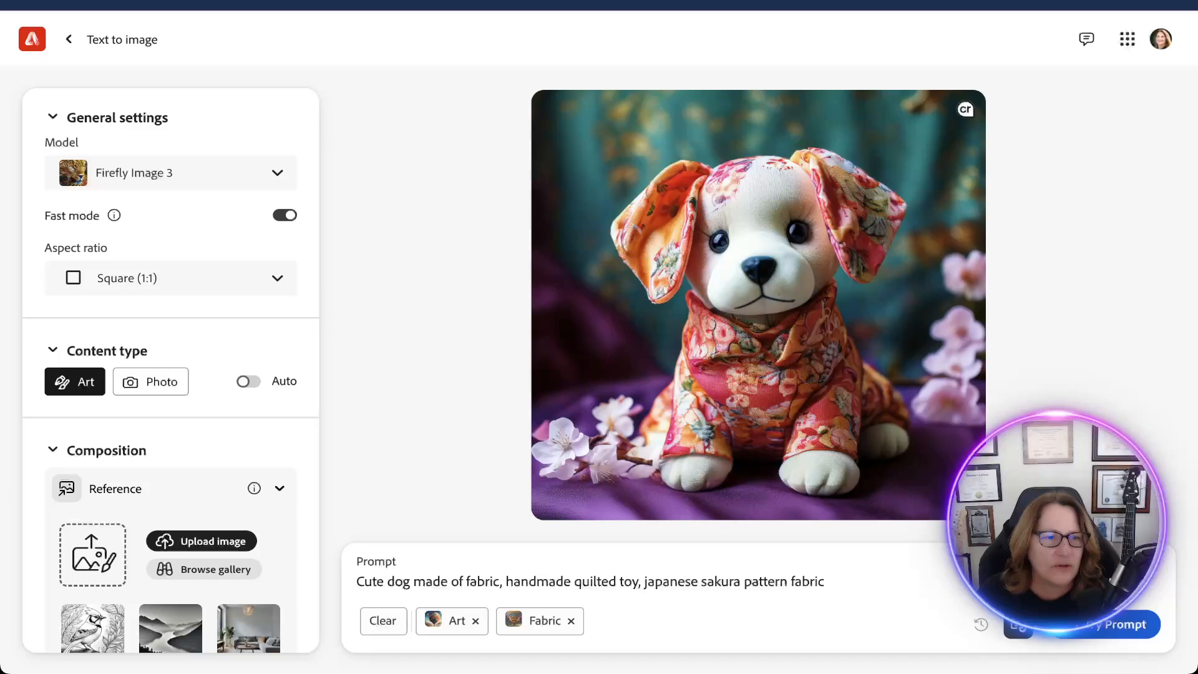
mouse_move(114, 215)
scroll(151, 368, "down", 2)
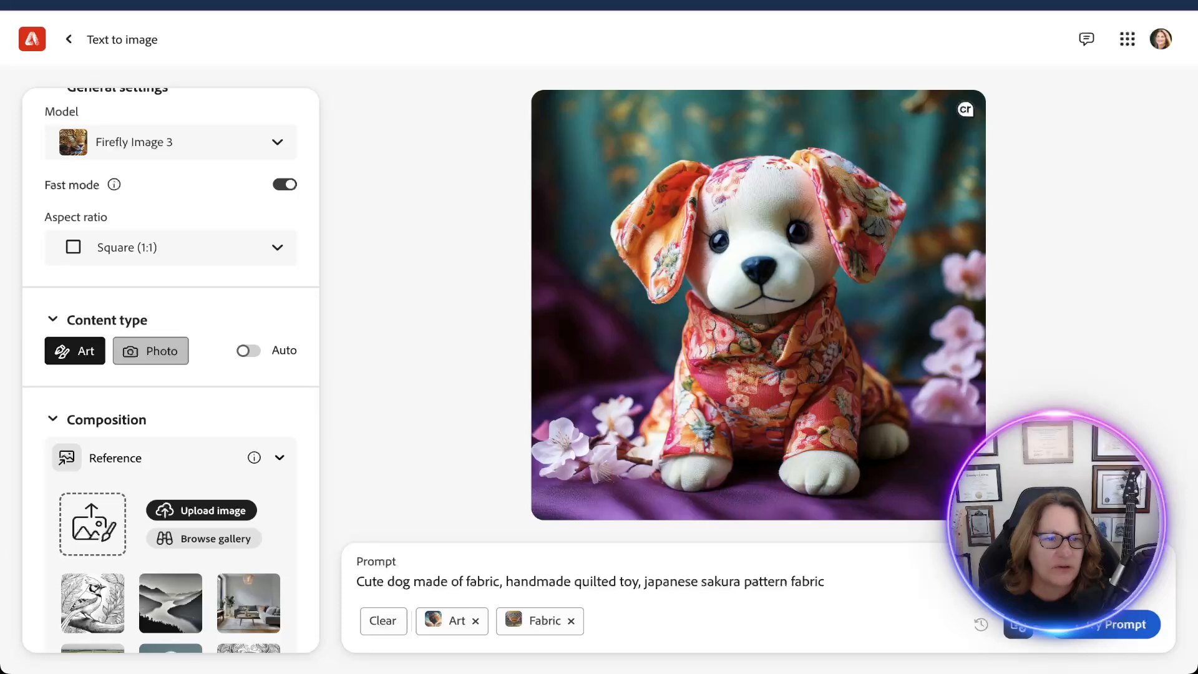
scroll(170, 371, "down", 3)
scroll(171, 370, "down", 2)
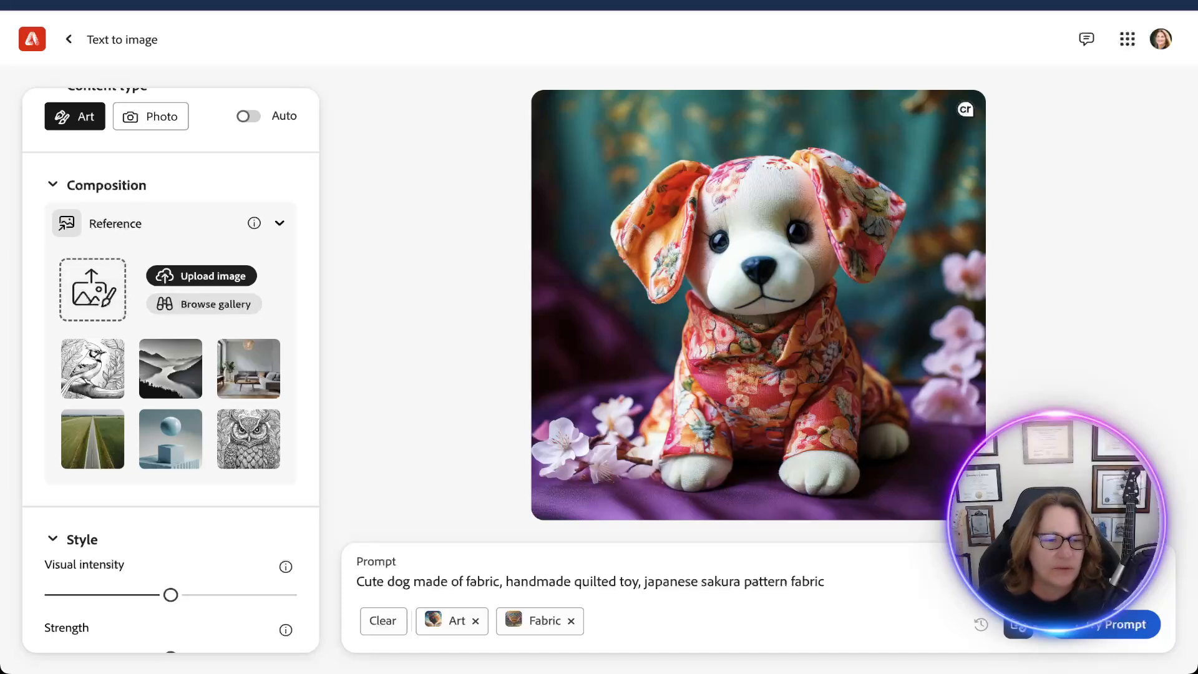
scroll(171, 368, "down", 5)
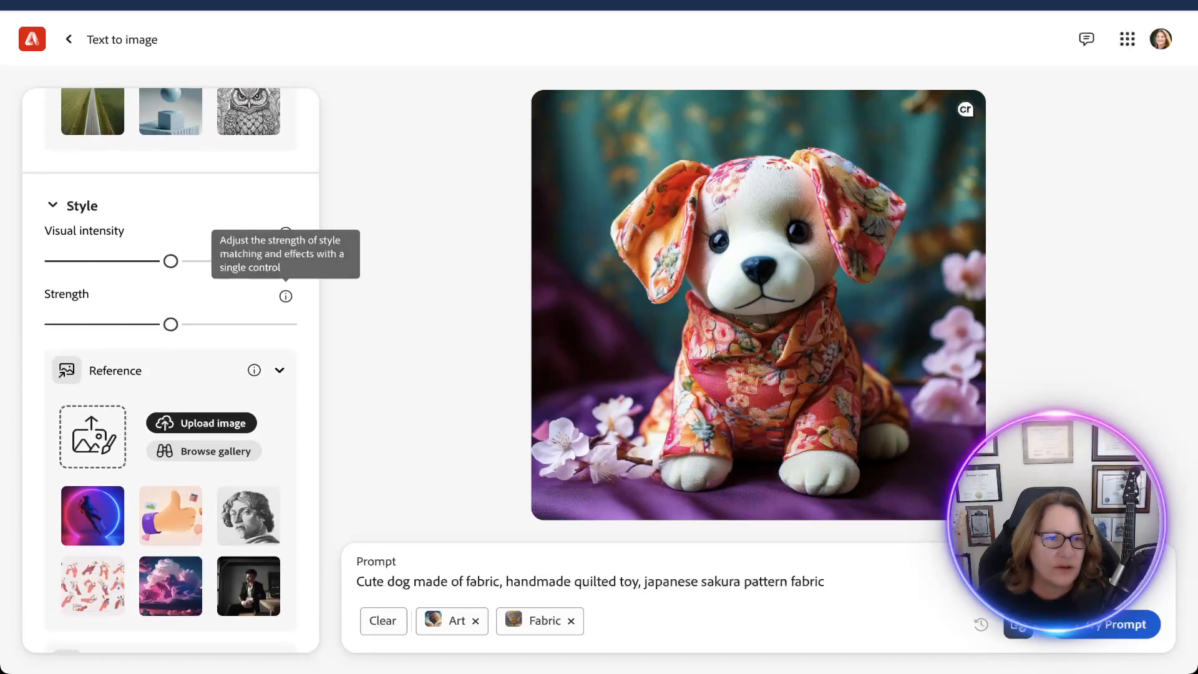
Review the fabric dog sample's style and effects settings, and set the camera angle to Closeup.
mouse_move(286, 233)
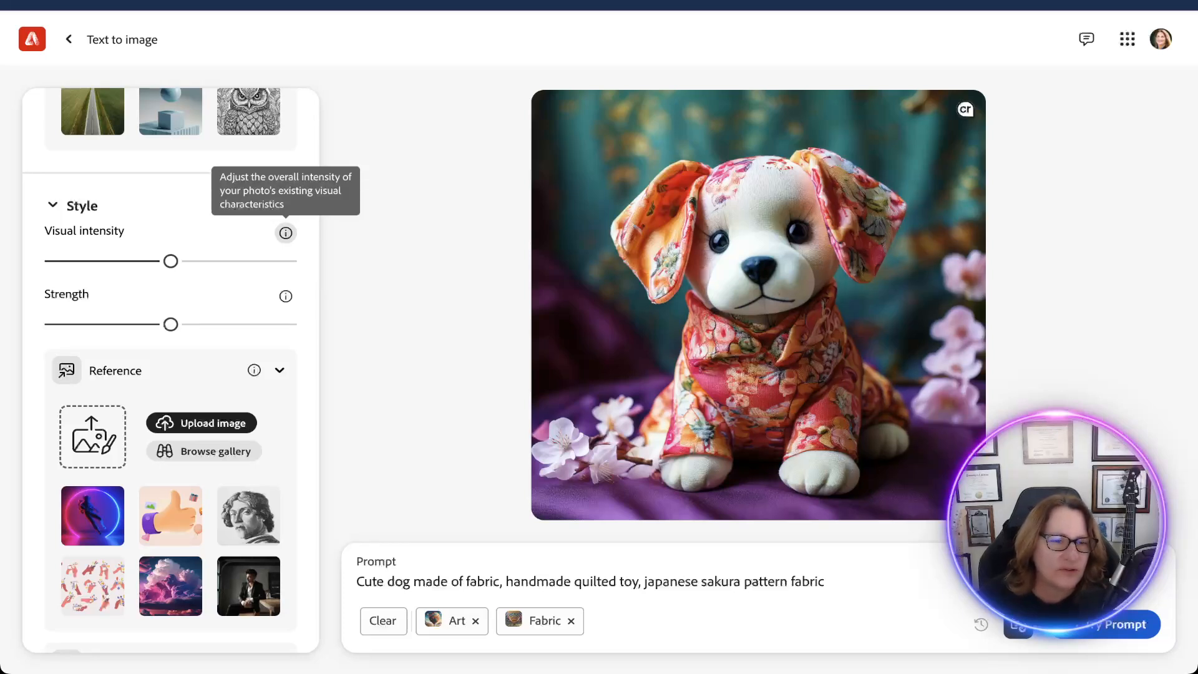
mouse_move(285, 296)
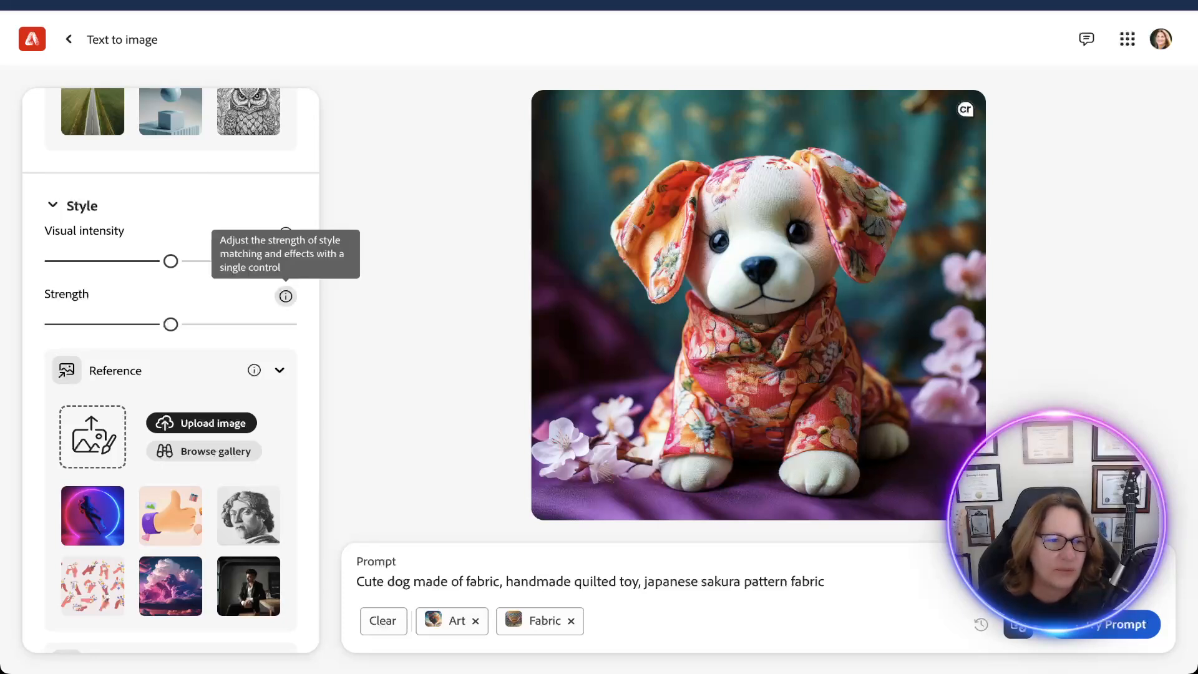
scroll(170, 374, "down", 3)
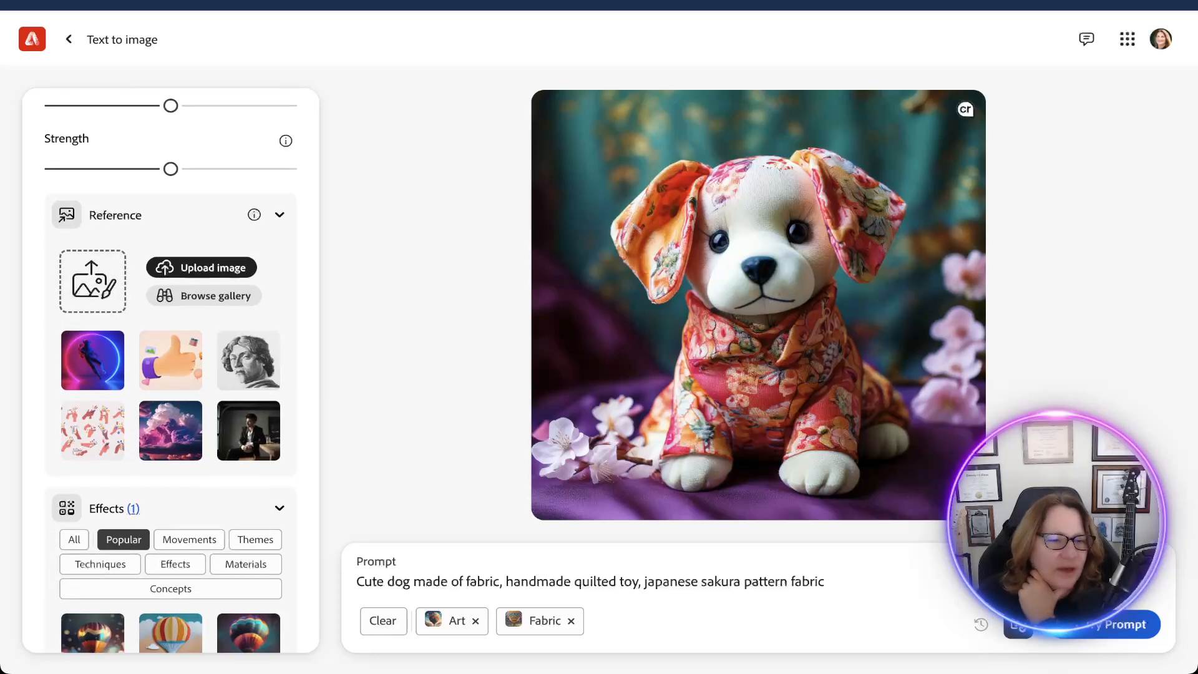
scroll(170, 374, "down", 5)
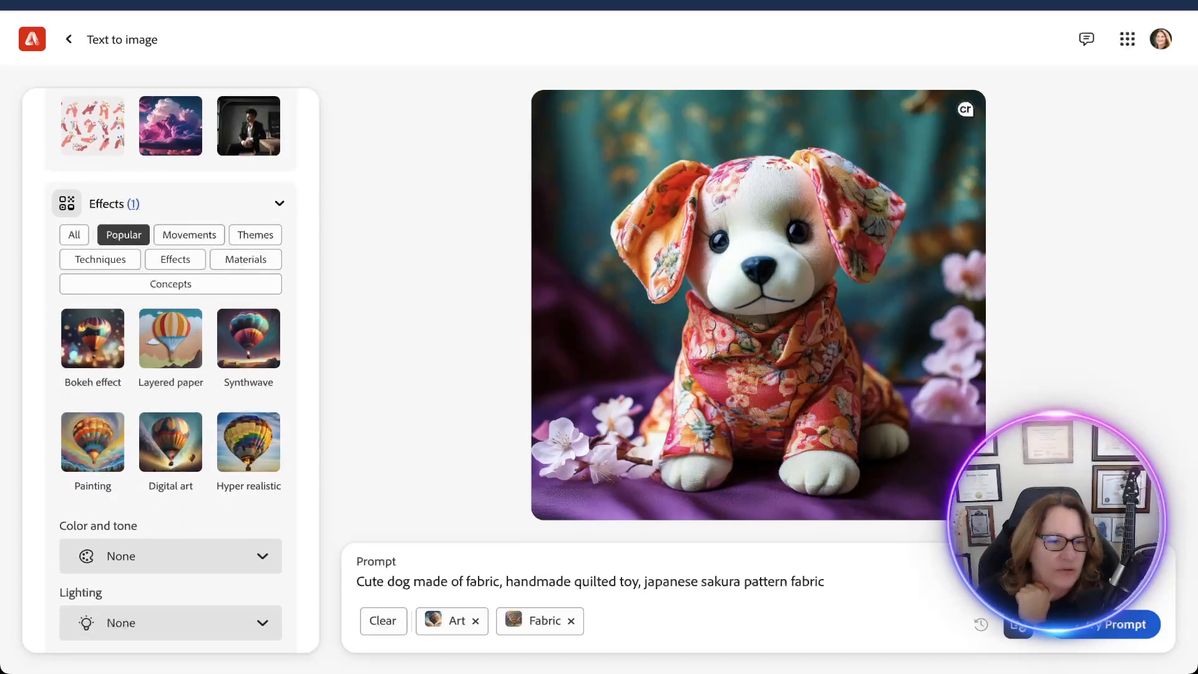
scroll(118, 533, "down", 2)
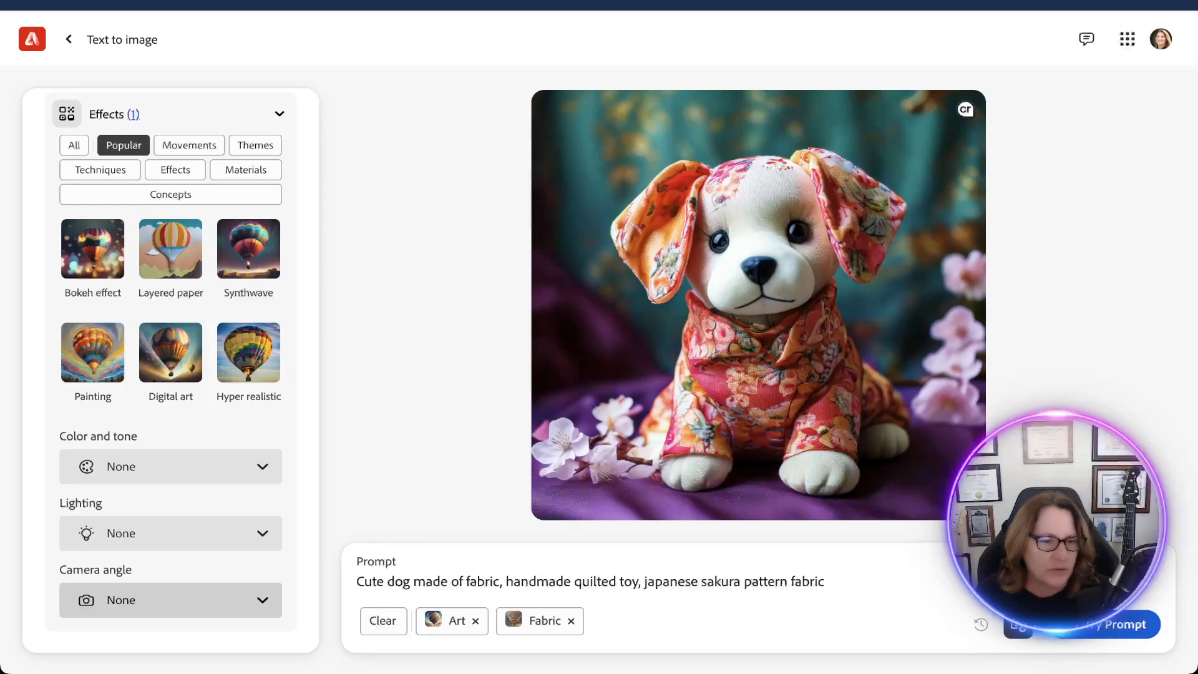
left_click(170, 600)
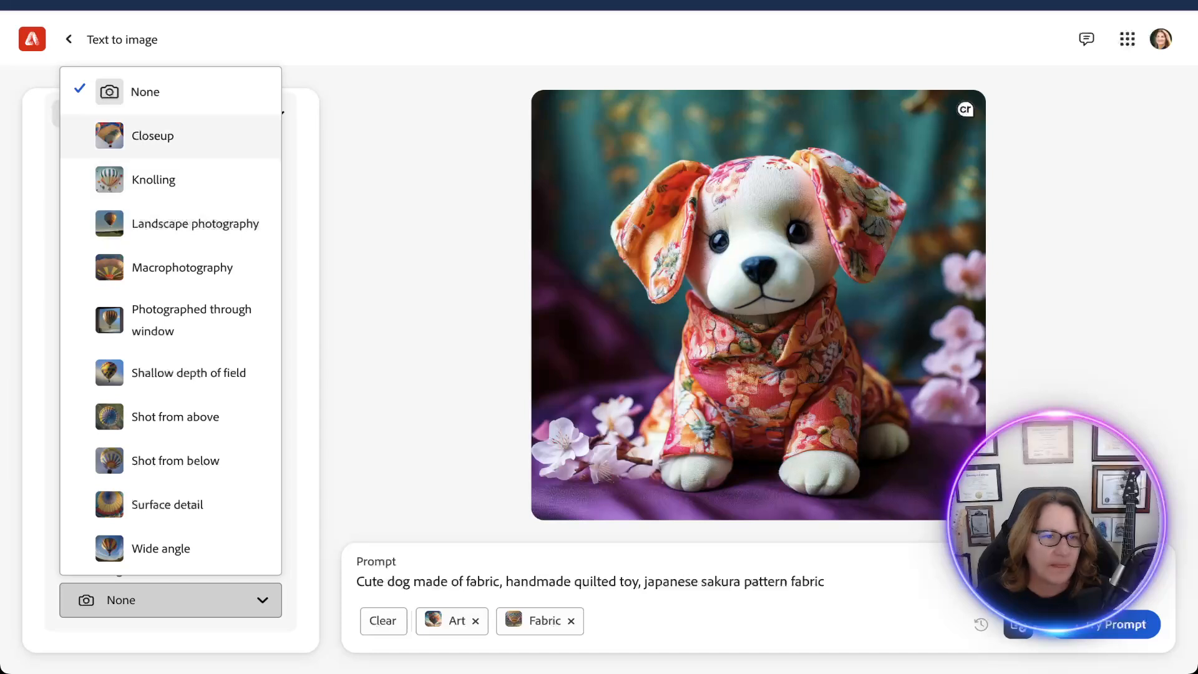
left_click(162, 136)
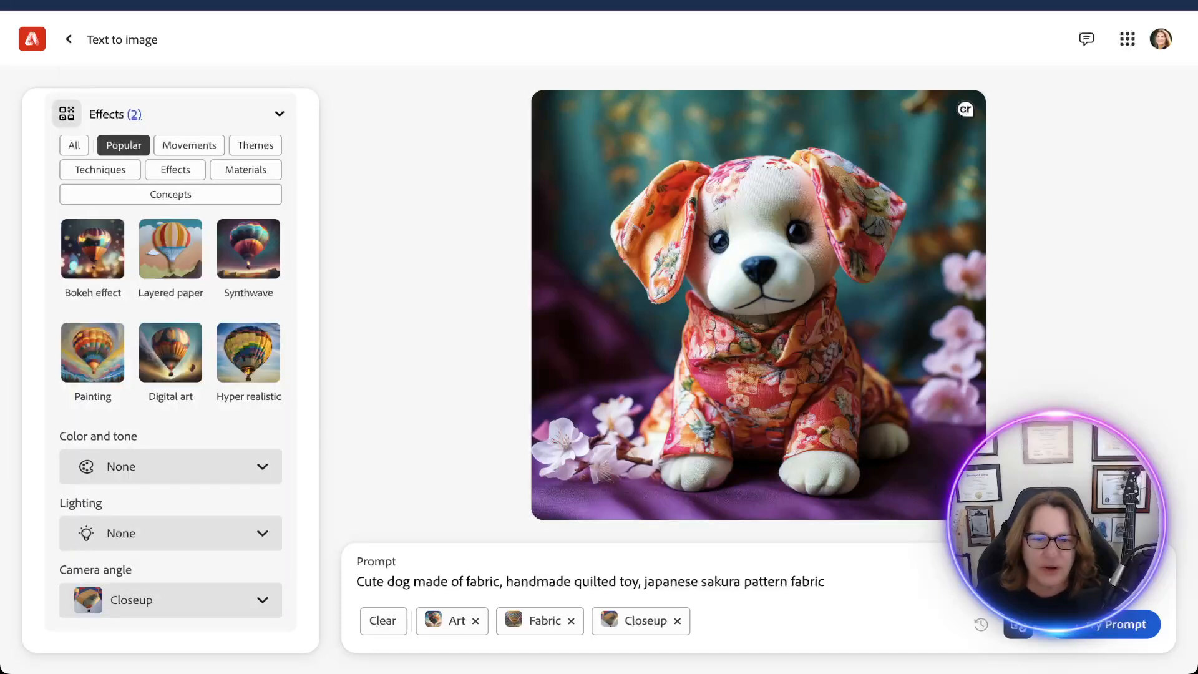
Replace "japanese sakura" in the dog prompt with "superhero costume" and generate new images from it.
left_click_drag(741, 581, 644, 581)
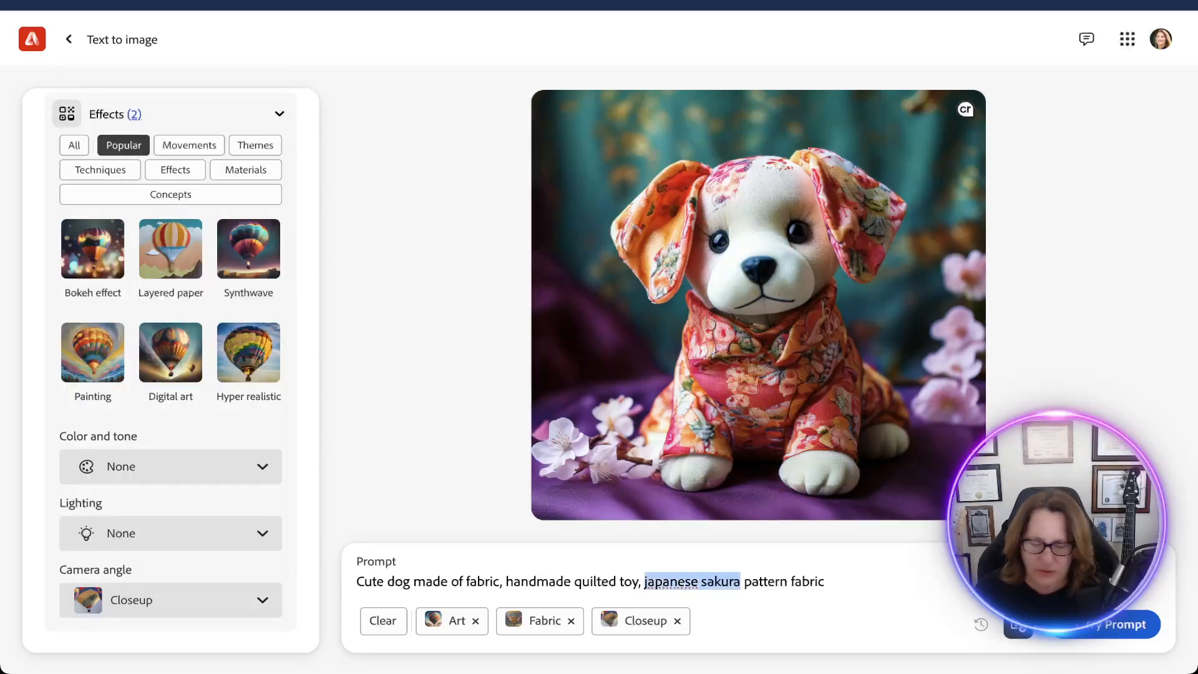
type("superho")
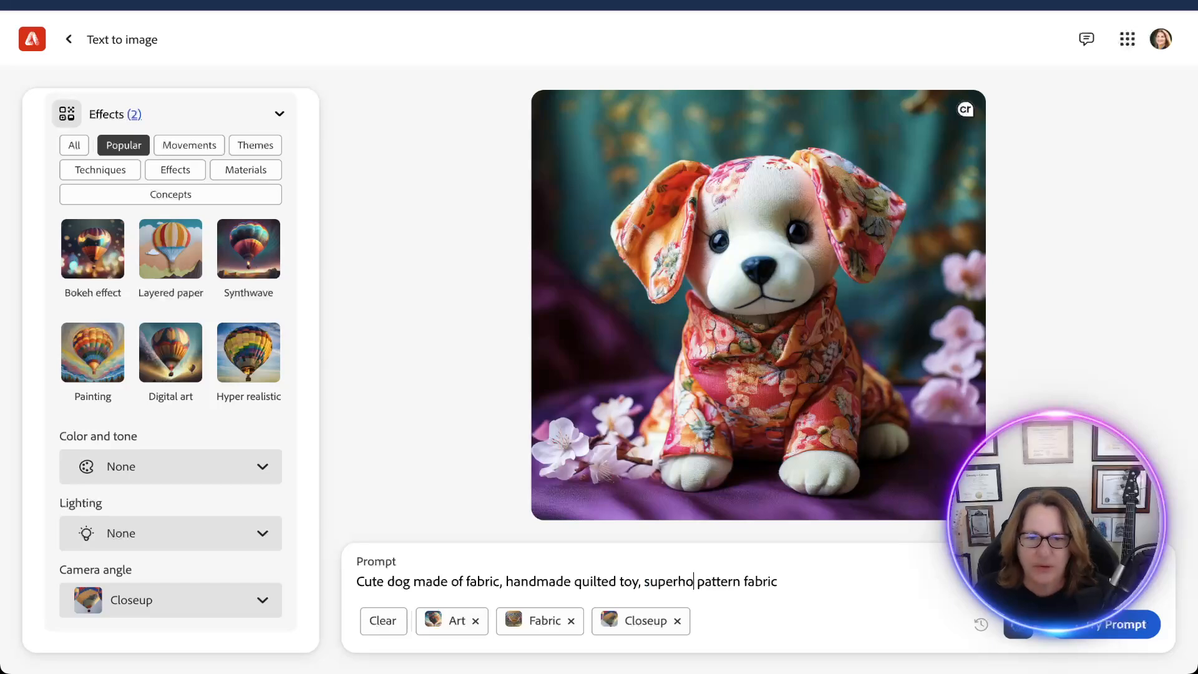
type("ero ")
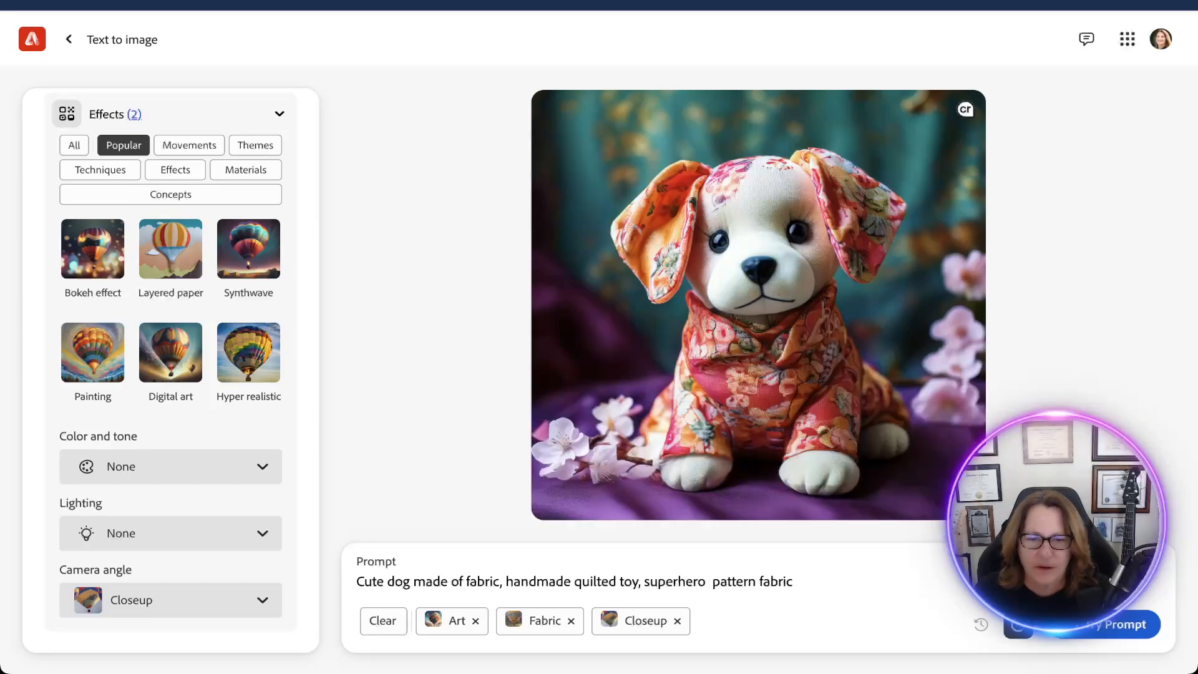
type("cost")
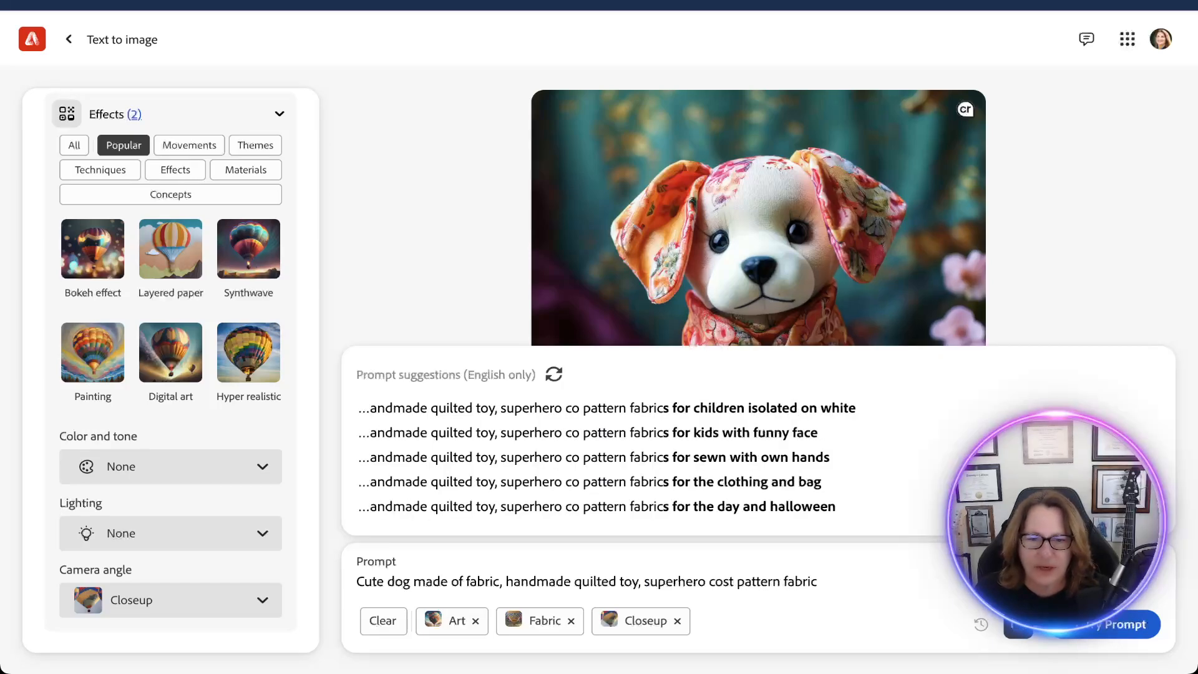
type("ume")
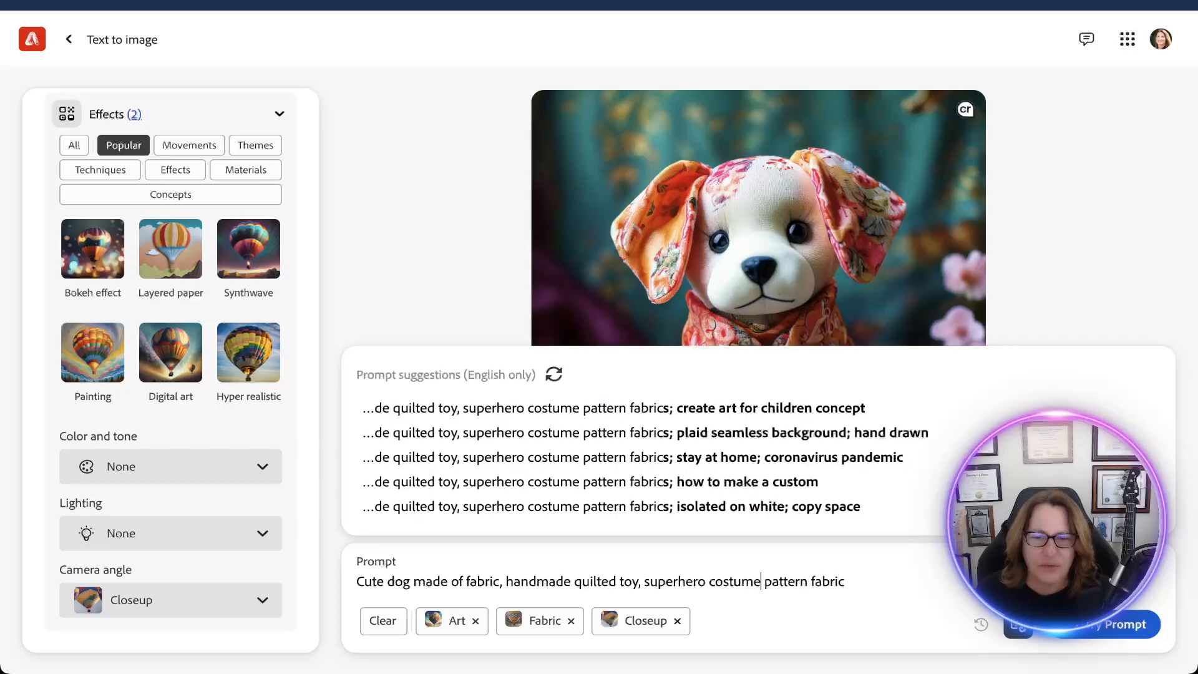
left_click(1117, 623)
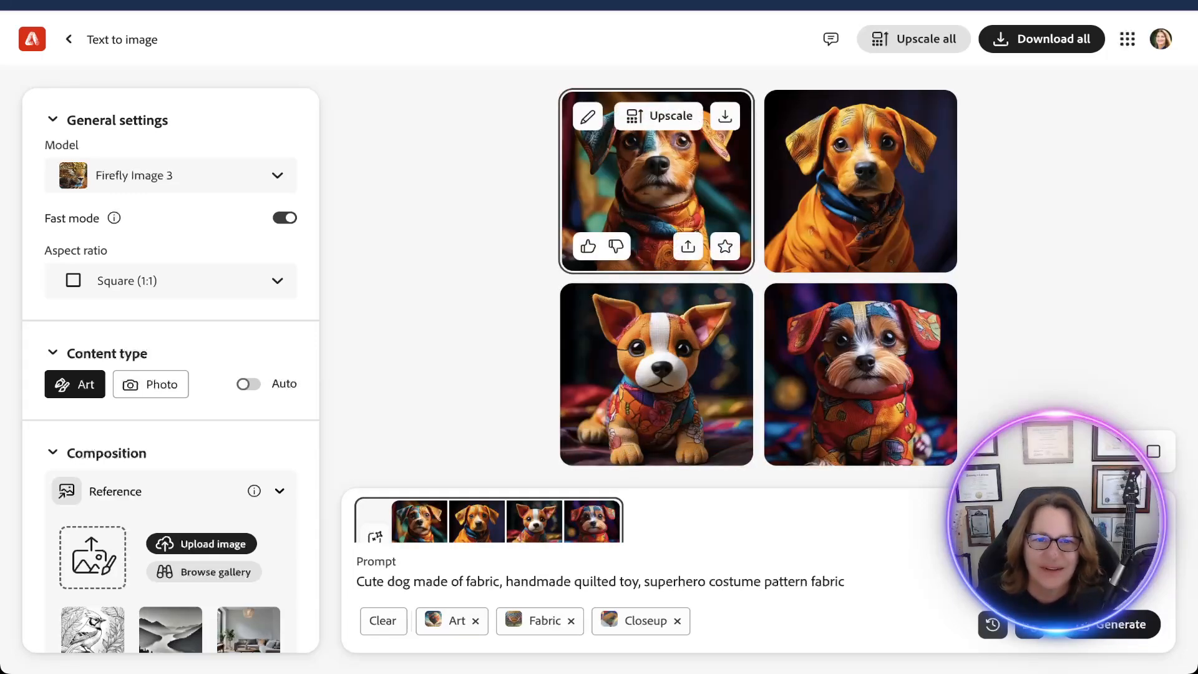
View each of the four generated superhero dog images enlarged, and return to the results grid.
left_click(656, 187)
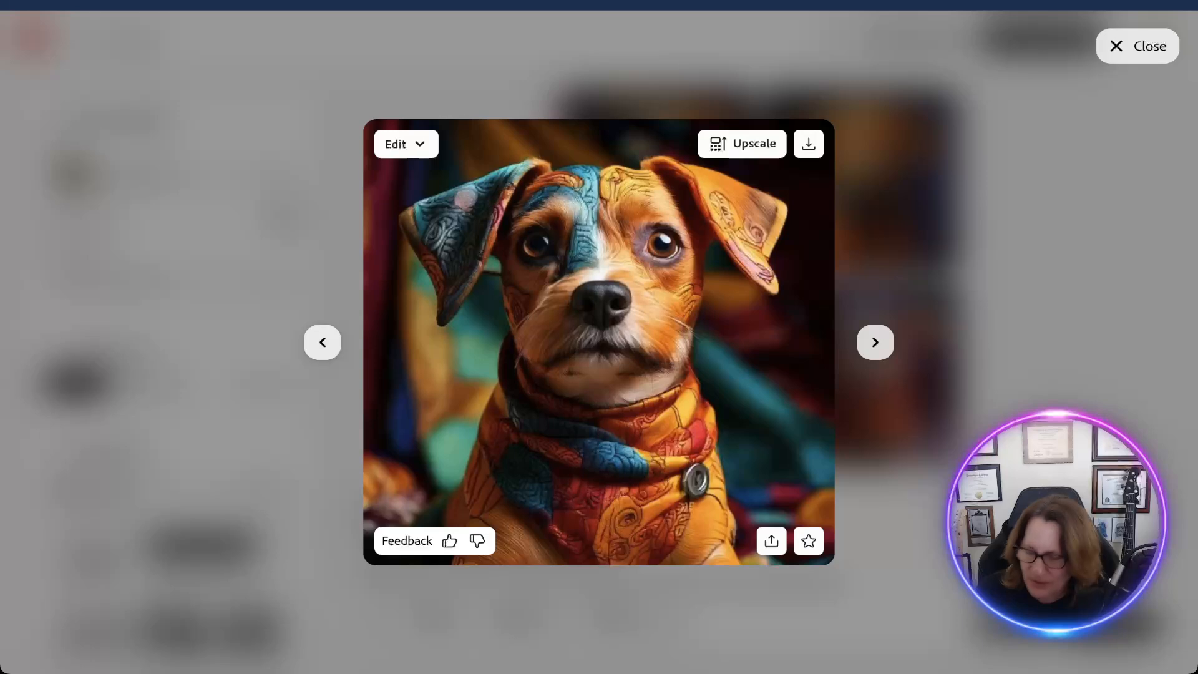
left_click(875, 342)
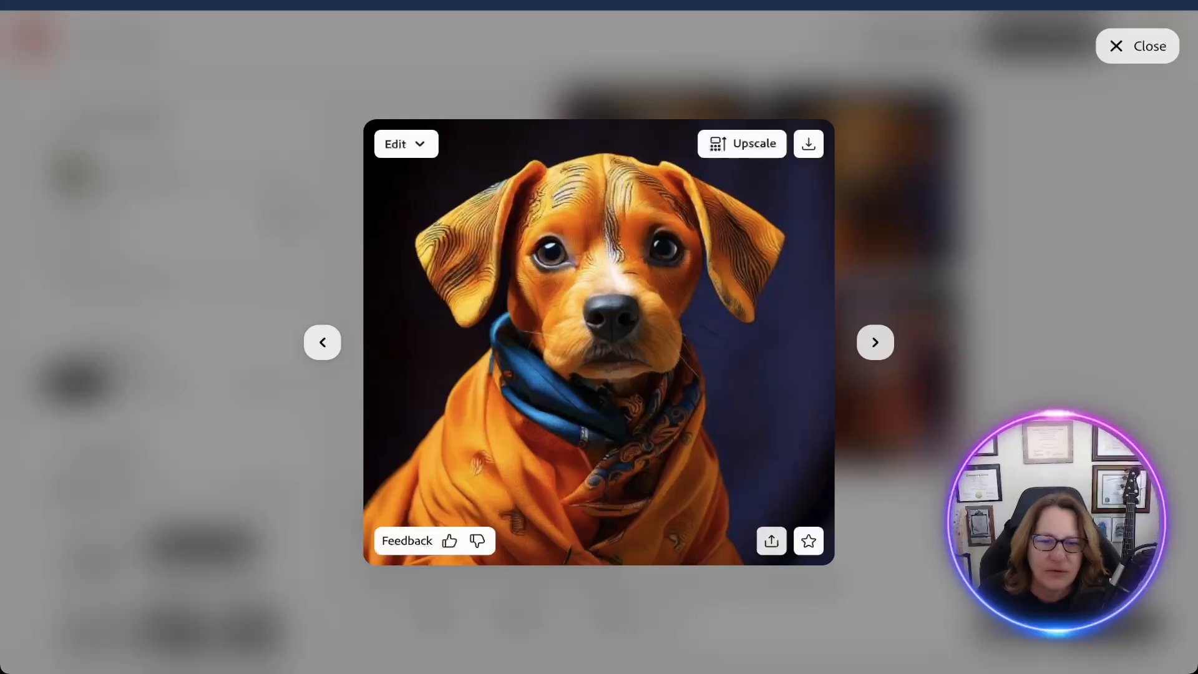
left_click(874, 342)
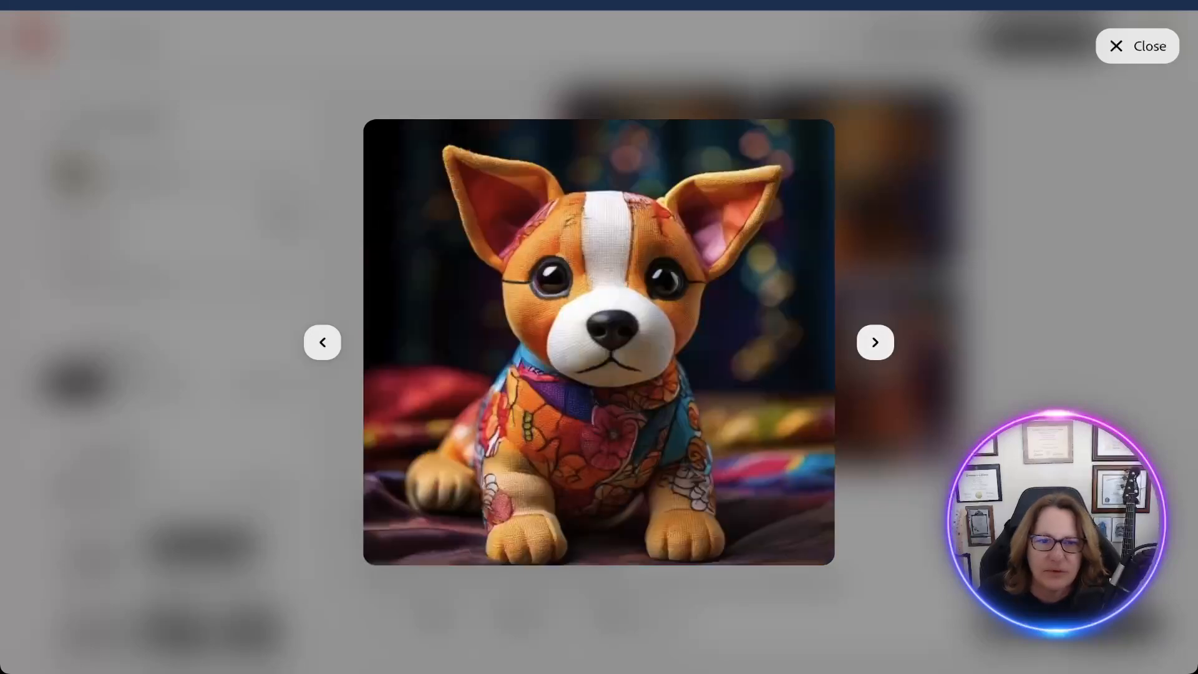
left_click(874, 342)
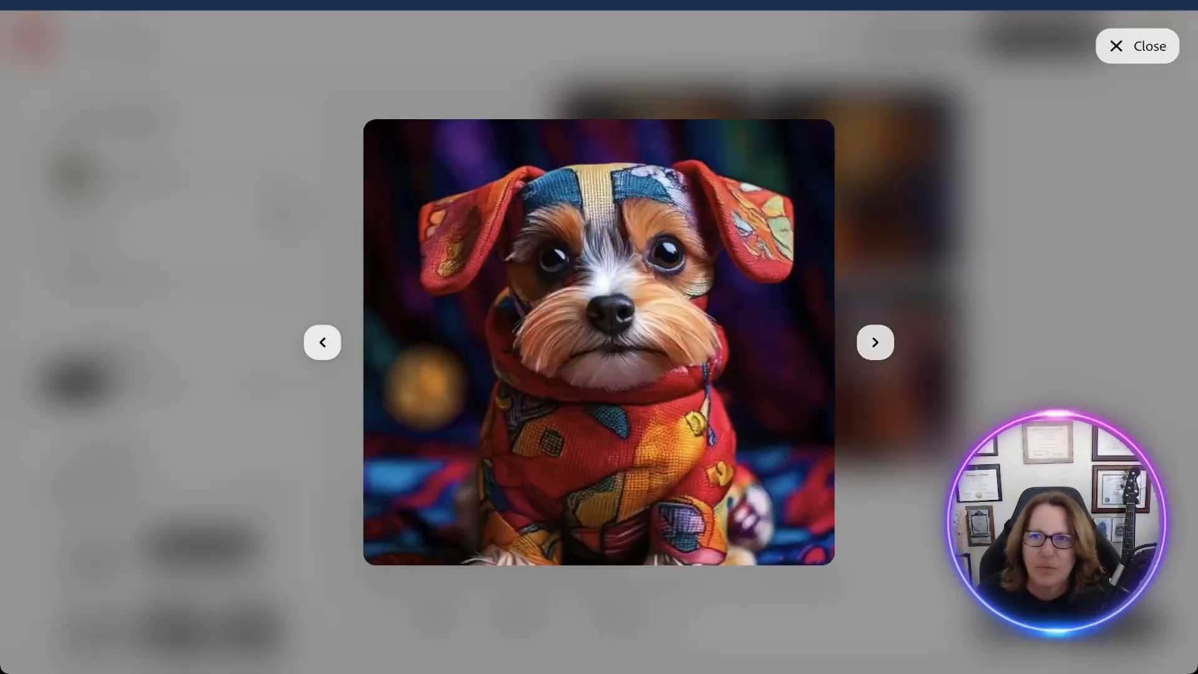
left_click(1137, 46)
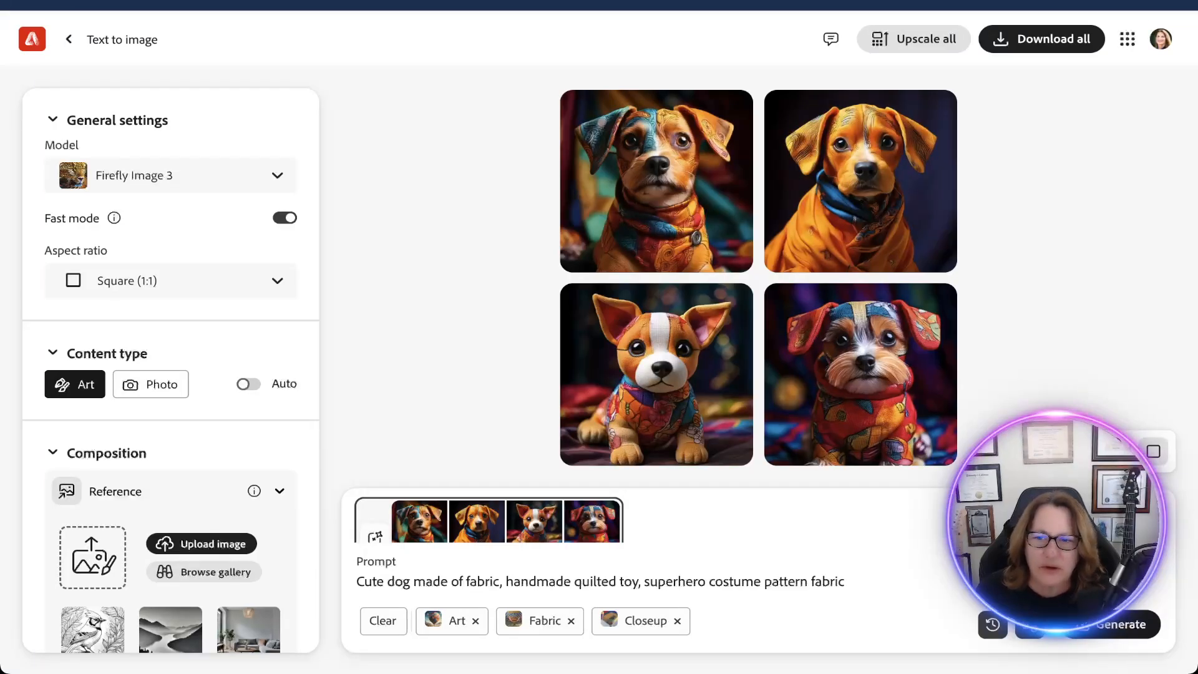
left_click(1152, 451)
left_click(1152, 451)
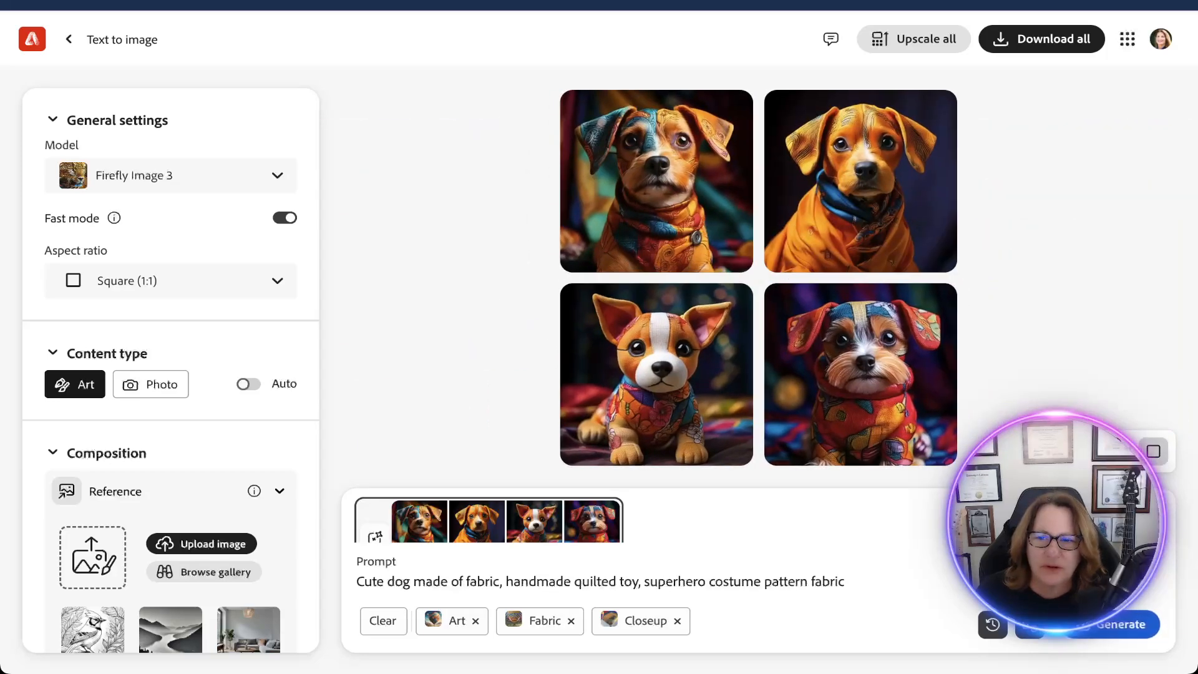
left_click(1152, 451)
left_click(1153, 451)
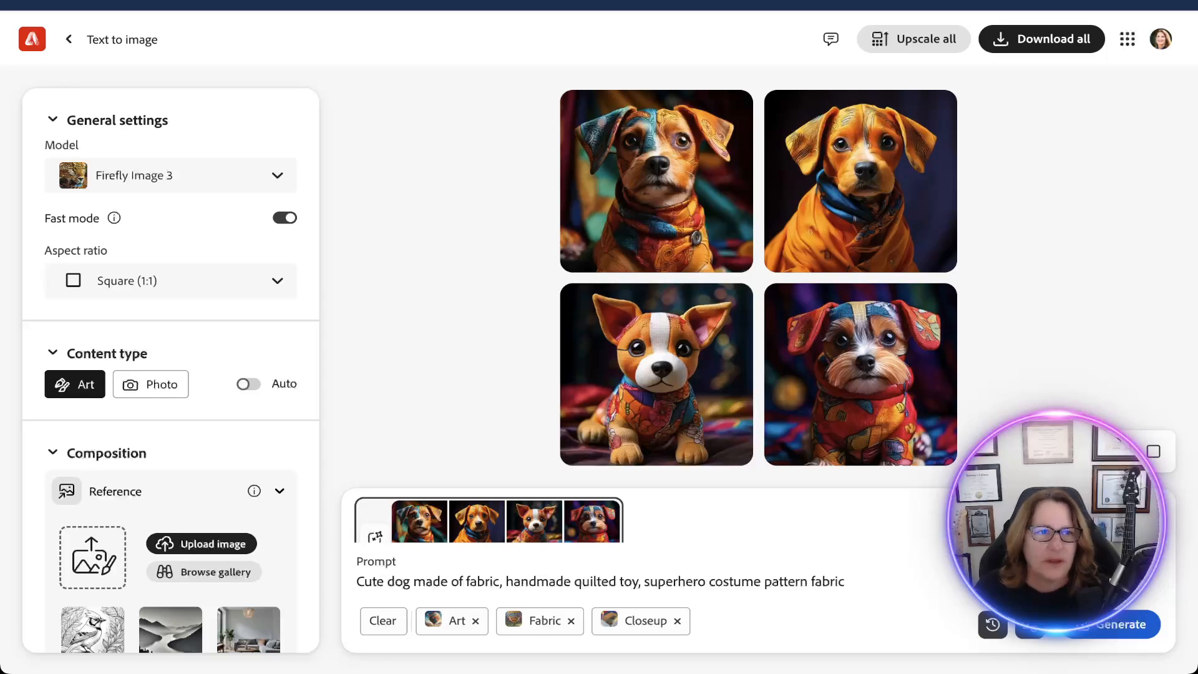
Return to the Text to image gallery, browse its samples, and load the photorealistic, hyper detailed face of smoke.
left_click(68, 39)
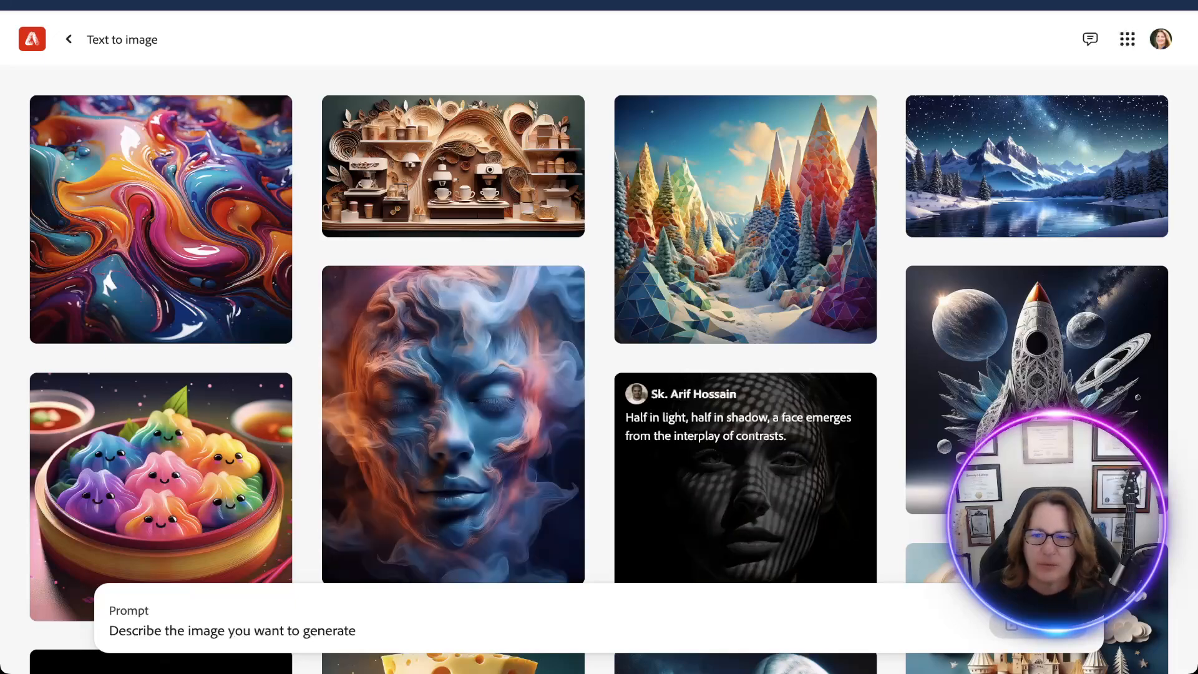
scroll(1035, 375, "down", 4)
scroll(1035, 374, "down", 5)
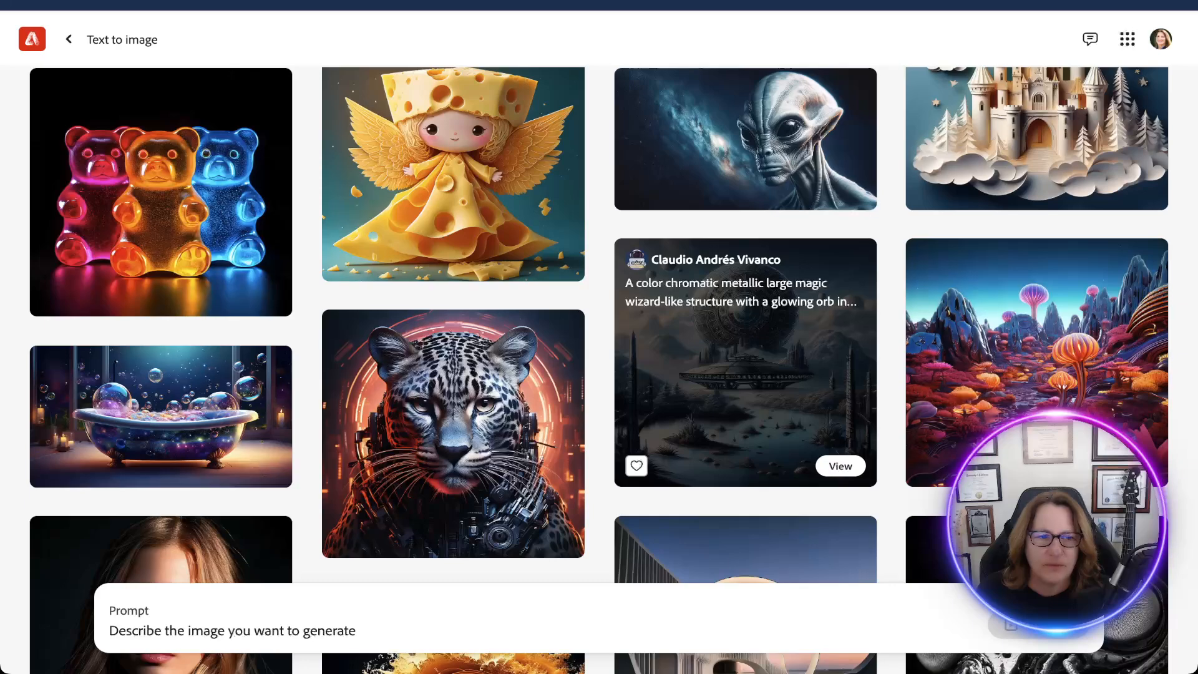
scroll(1035, 405, "up", 6)
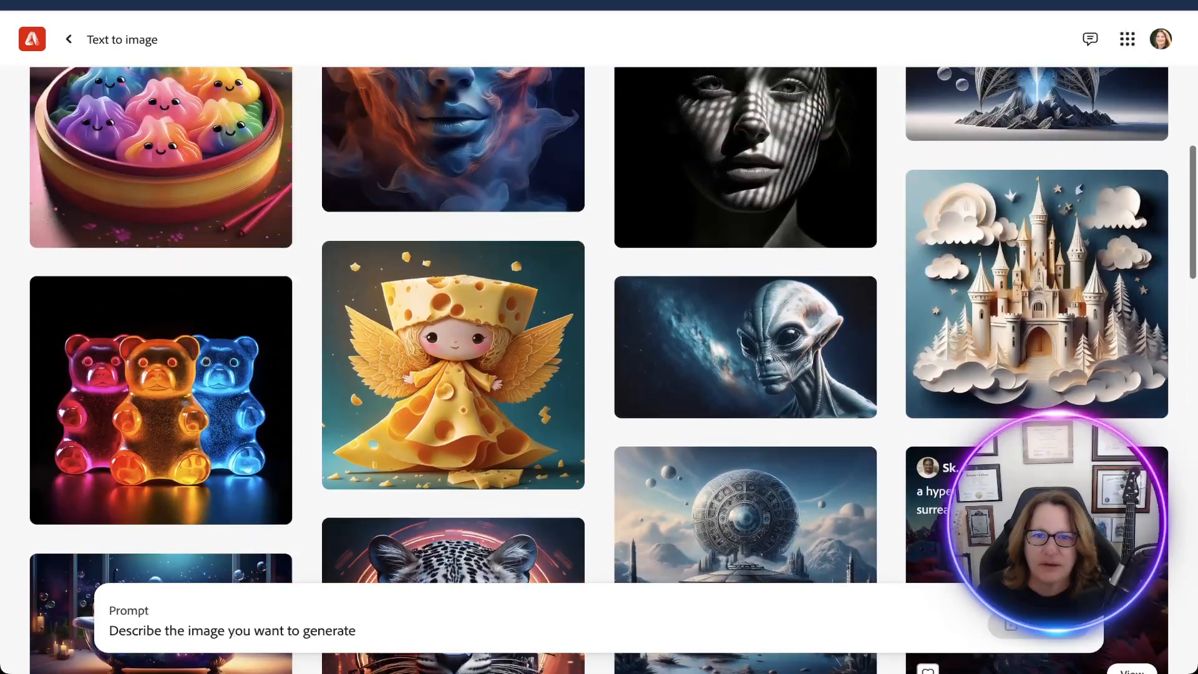
scroll(1035, 405, "down", 1)
scroll(1035, 405, "up", 3)
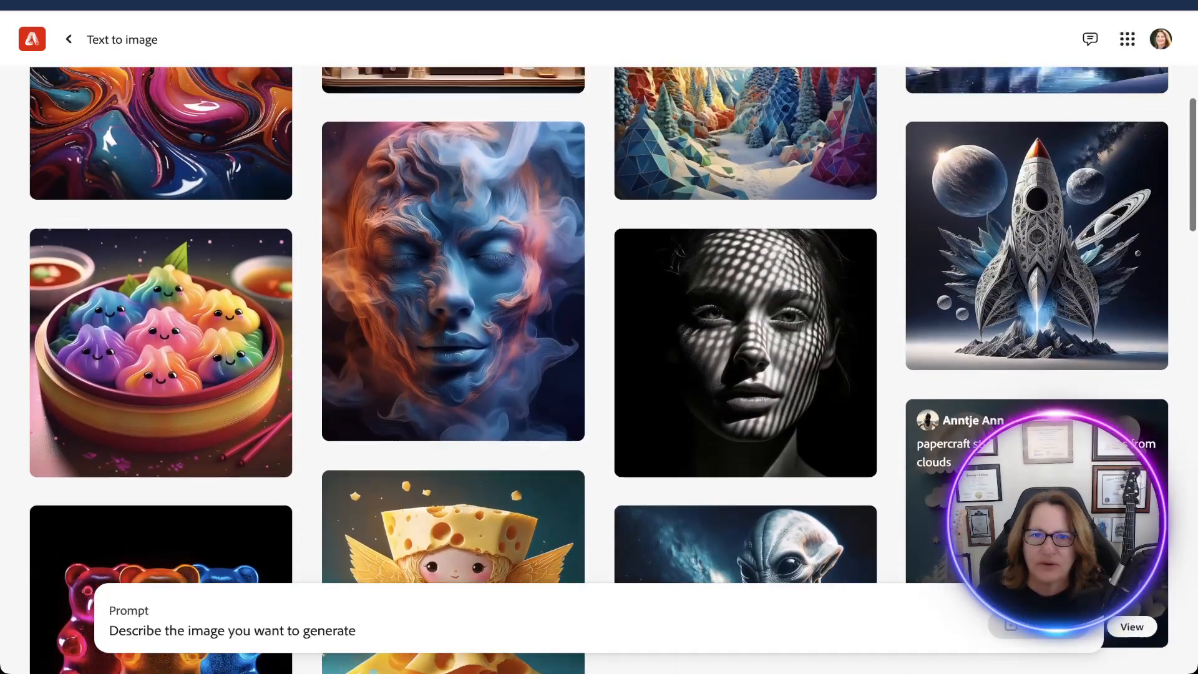
scroll(1035, 406, "up", 1)
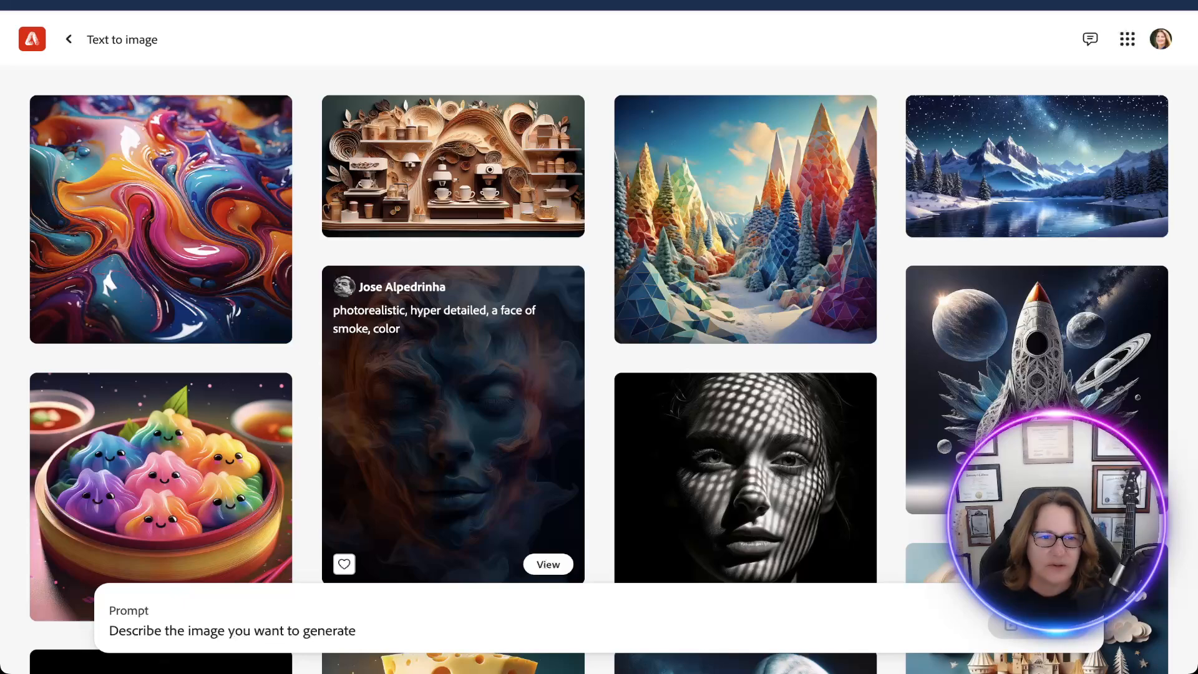
left_click(548, 564)
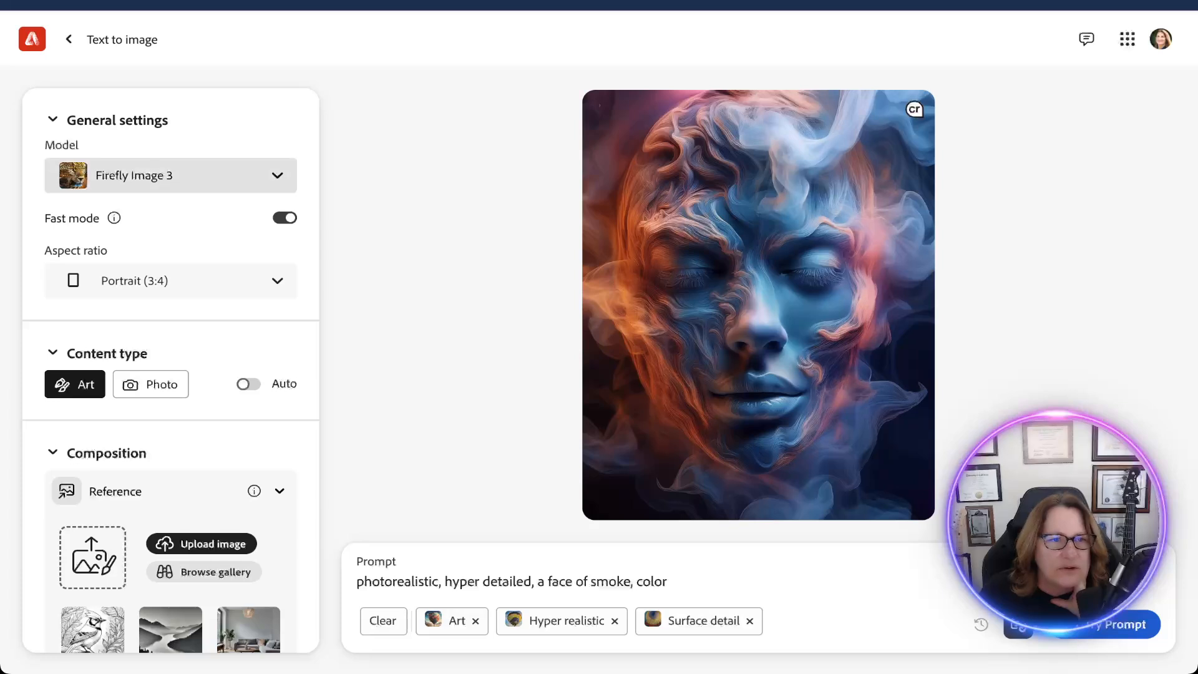
Examine the smoke face sample's general, content type, composition, style and effects settings, down to its camera angle.
left_click(171, 175)
left_click(53, 119)
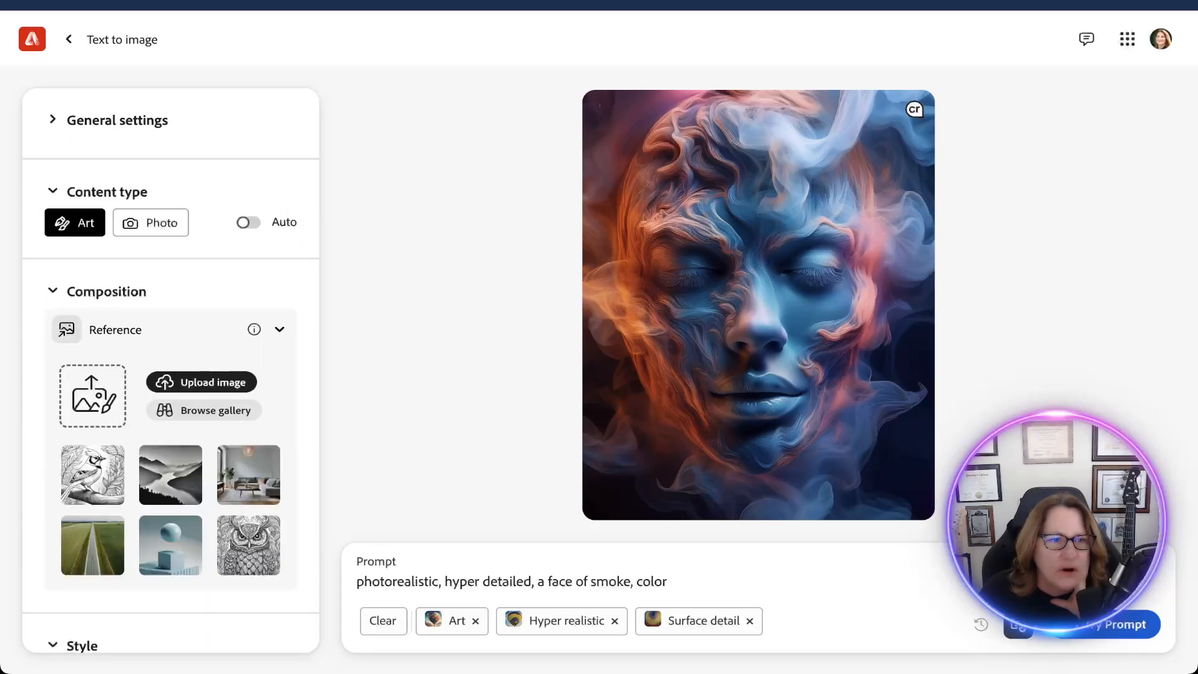
scroll(171, 375, "down", 5)
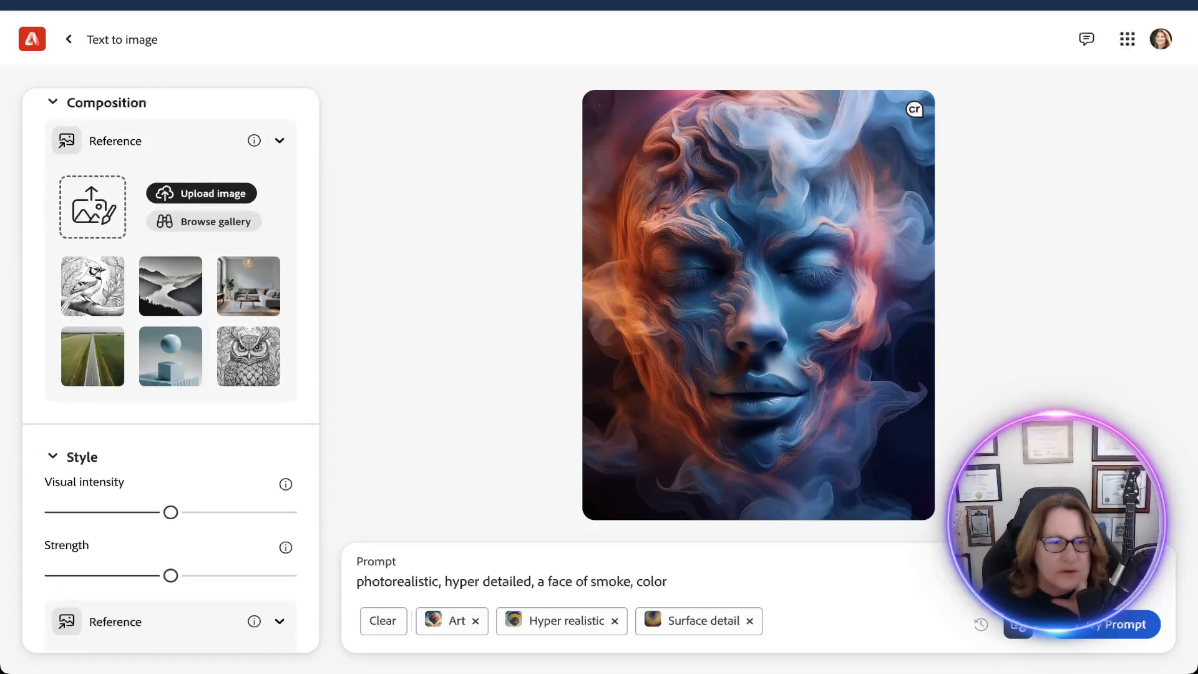
scroll(171, 370, "down", 3)
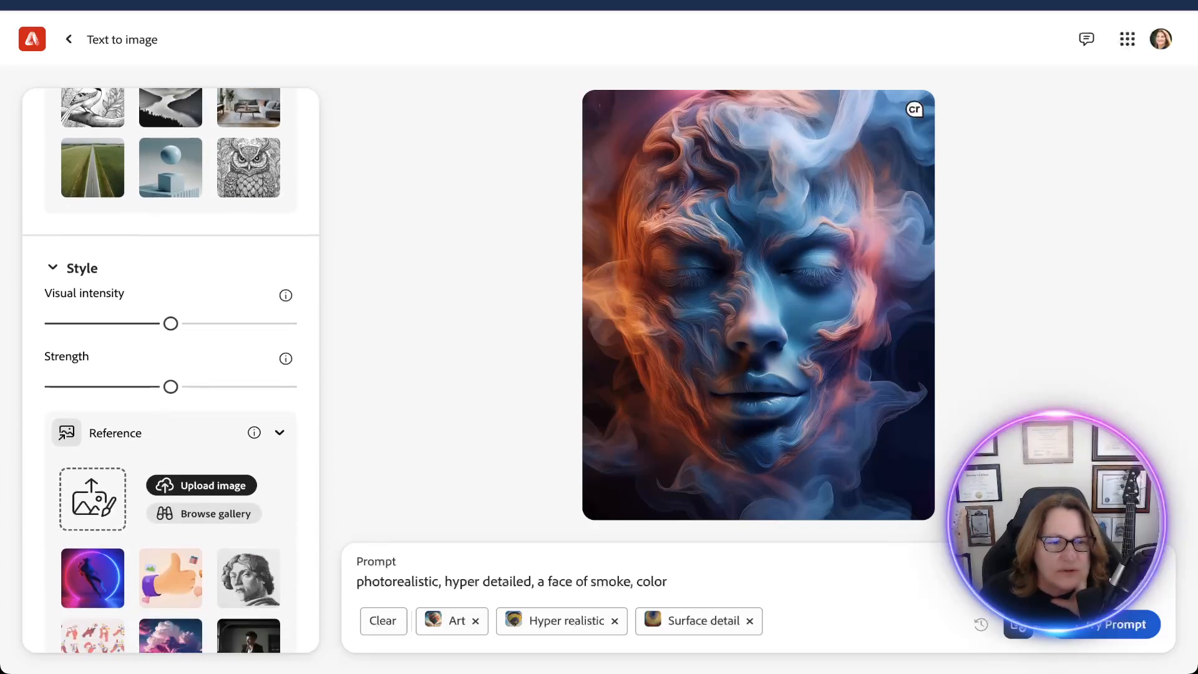
scroll(171, 370, "down", 4)
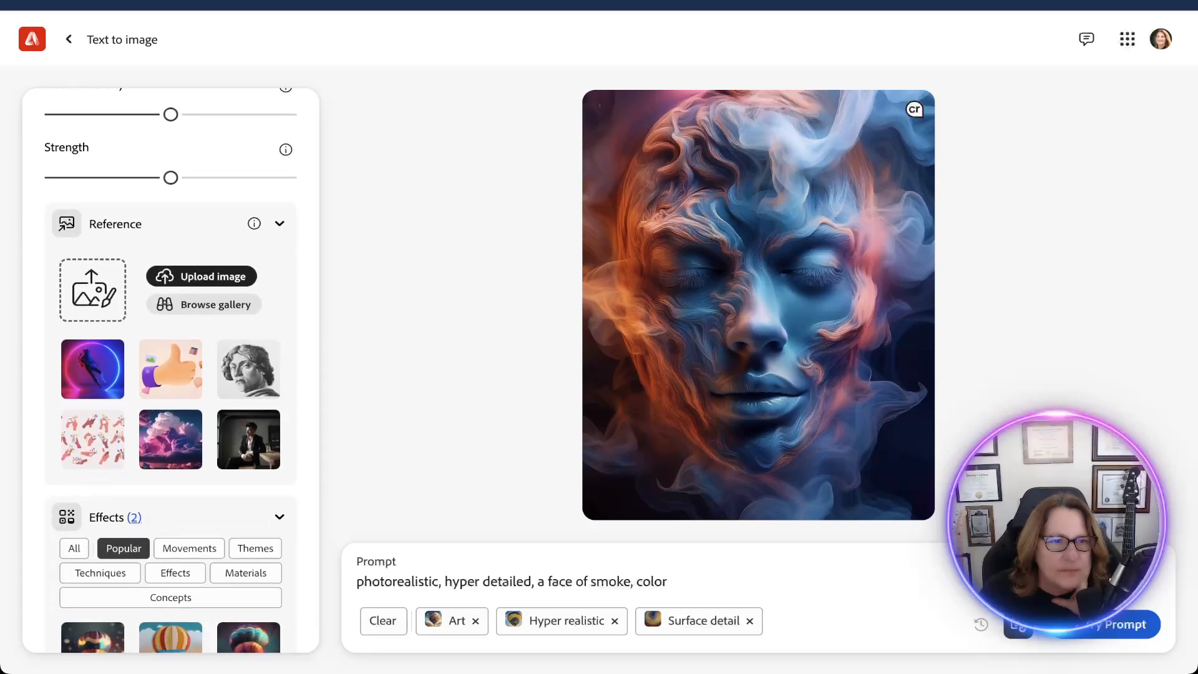
scroll(171, 370, "down", 4)
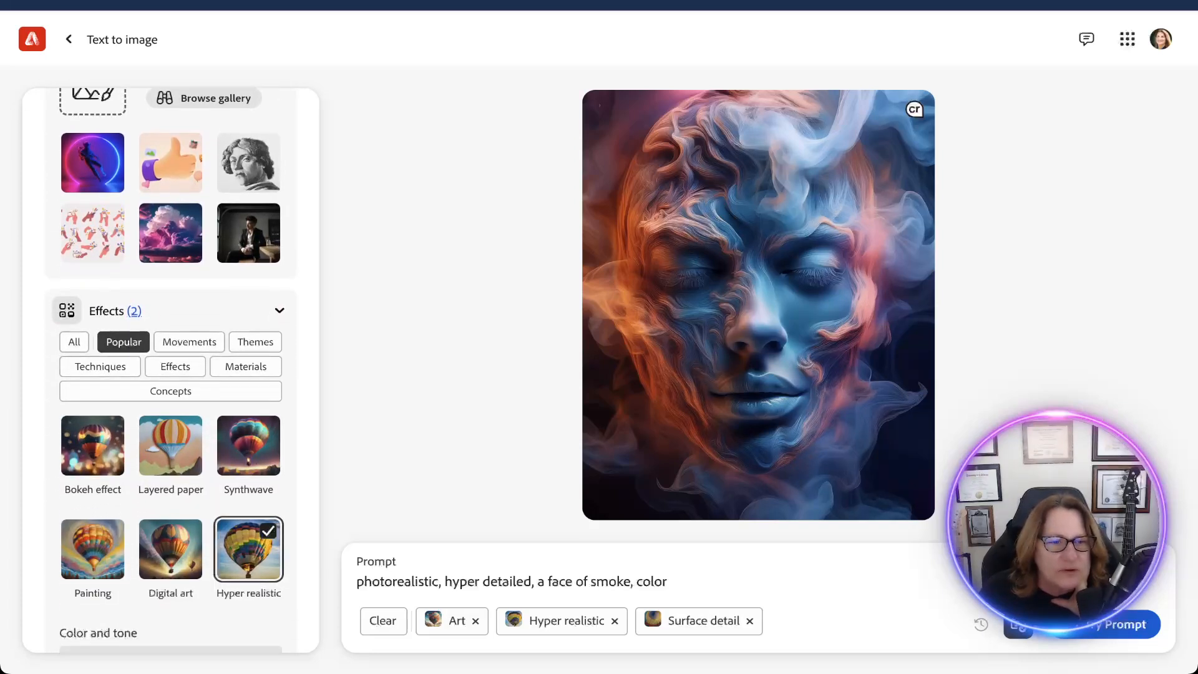
scroll(171, 370, "down", 2)
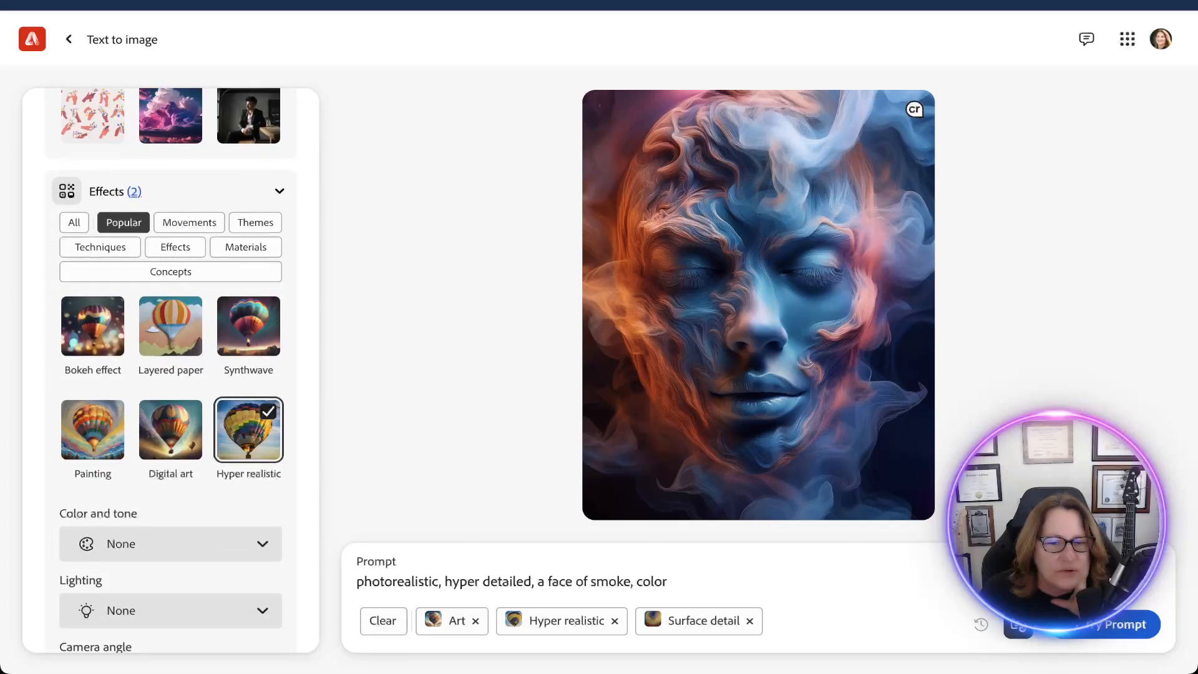
scroll(171, 371, "down", 1)
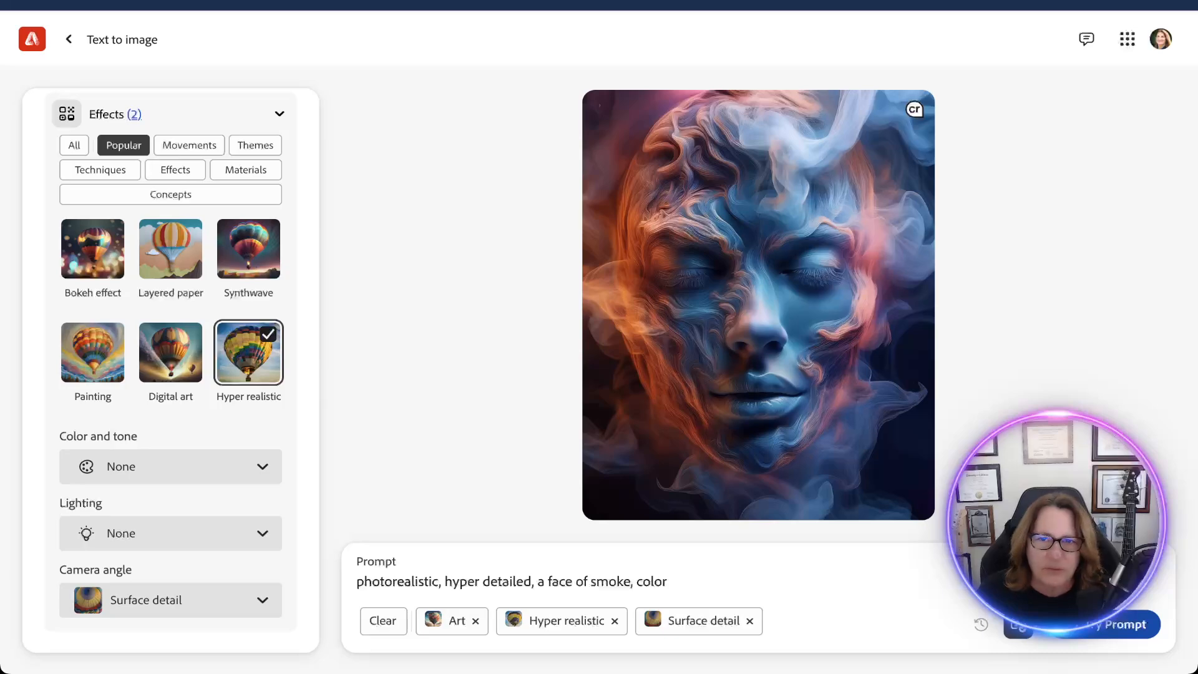
Generate images from the face of smoke prompt, and generate a second set with the same settings.
left_click(1101, 623)
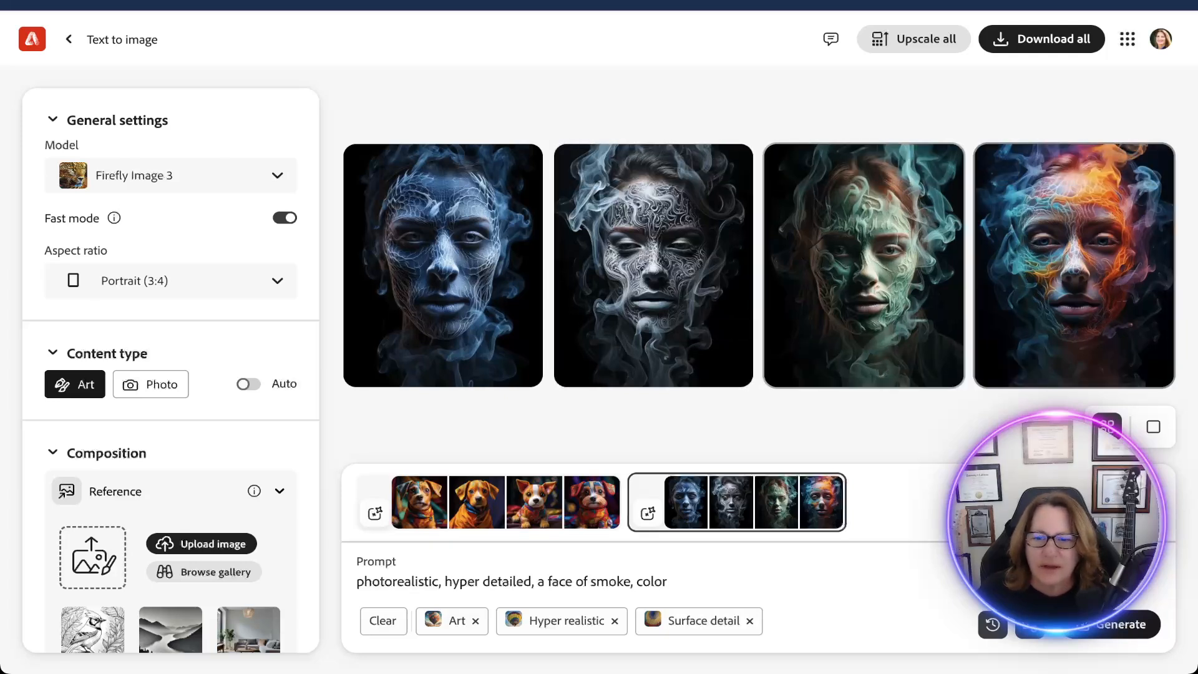
left_click(1126, 624)
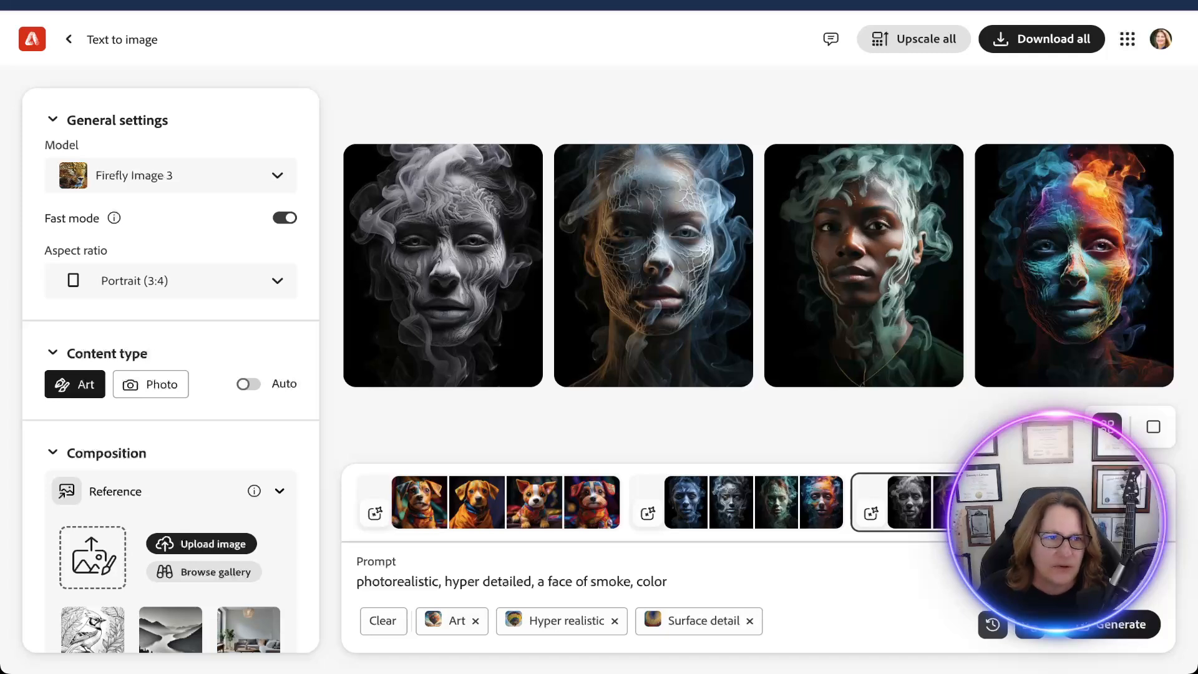
Leave the face of smoke results and the Text to image gallery, returning to the Firefly home page.
mouse_move(653, 265)
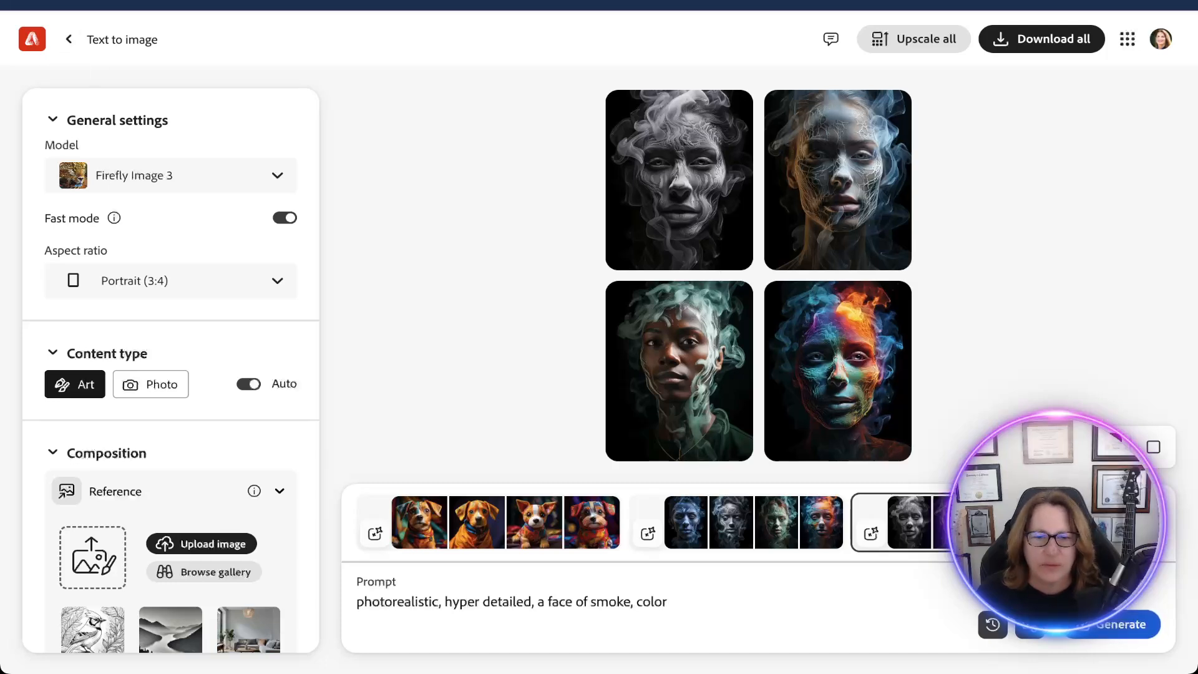
left_click(69, 40)
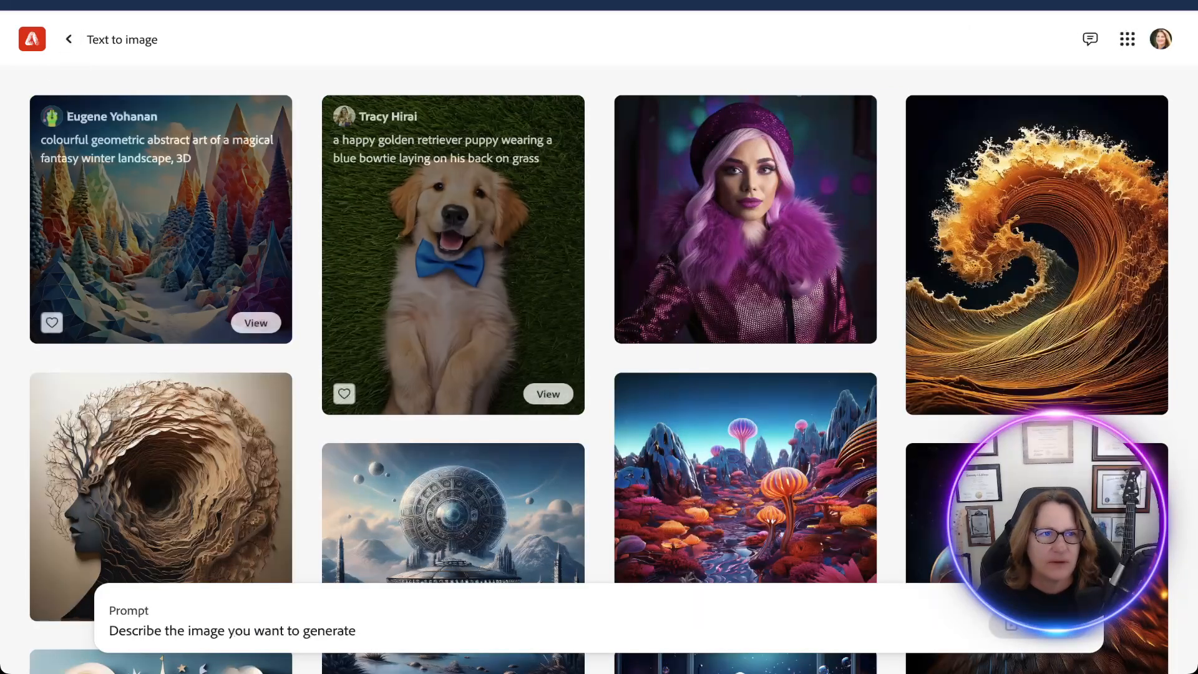
left_click(69, 40)
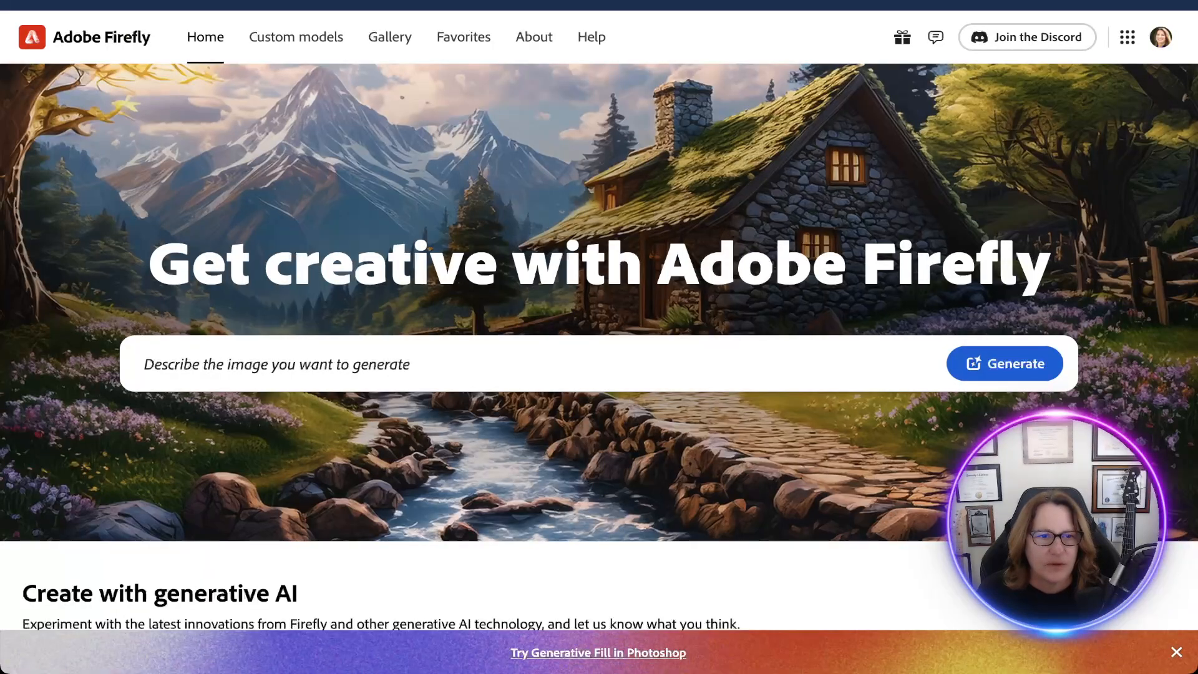
Generate images from the home page with the prompt "A bichon Frise with his friends having a birthday party".
key("super+v")
key("super+a")
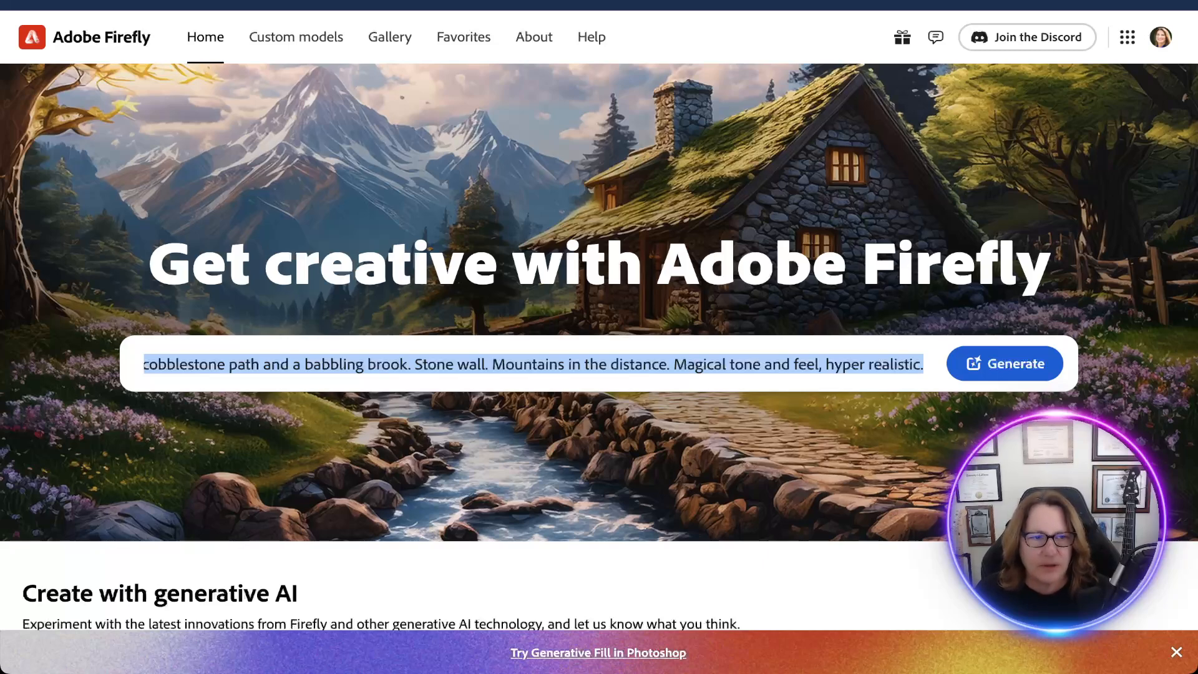
type("A bix")
key("BackSpace")
type("cho")
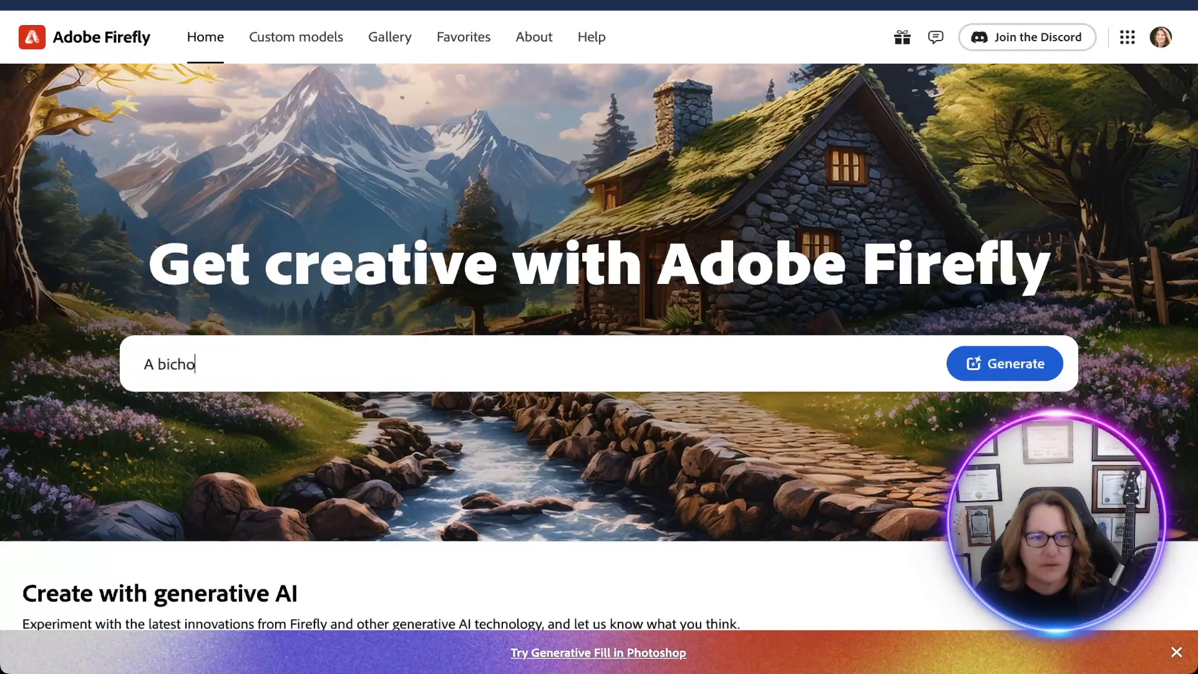
type("n Frise ")
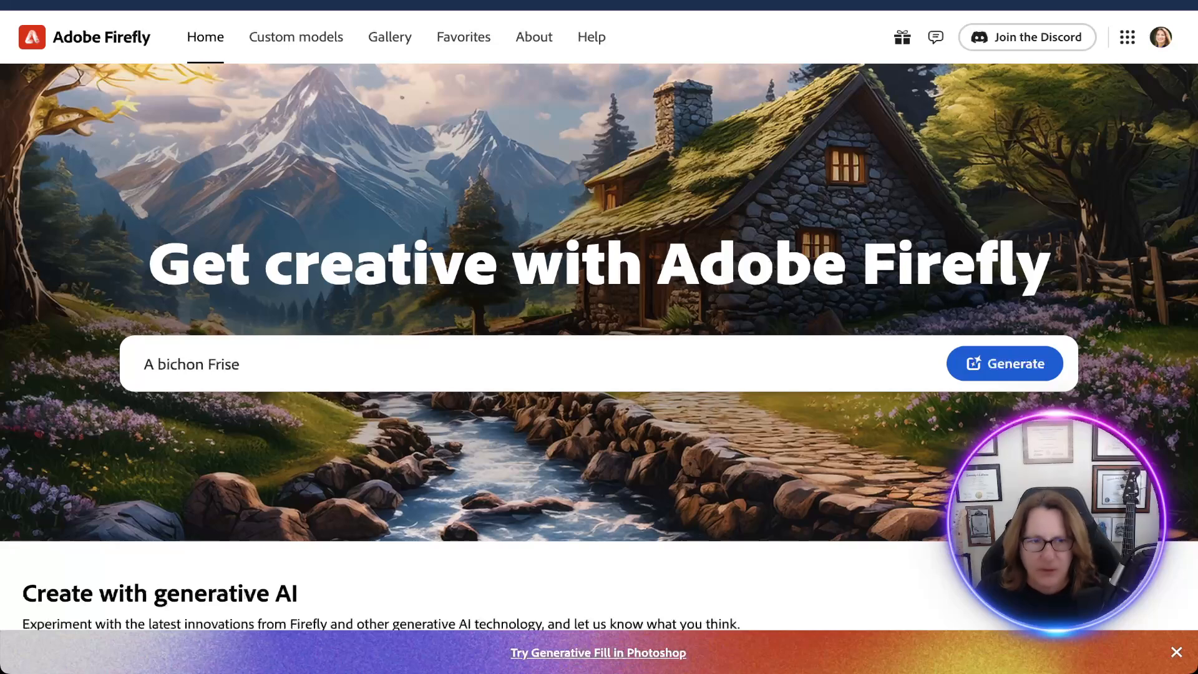
type("with his ")
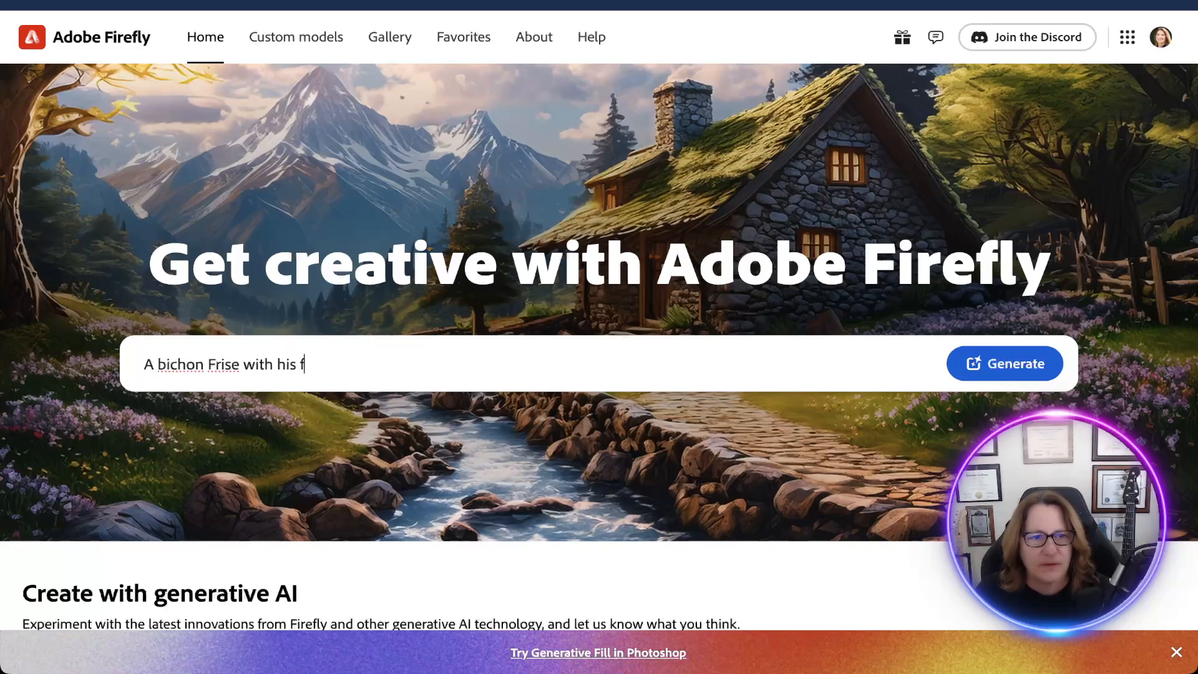
type("friends havin")
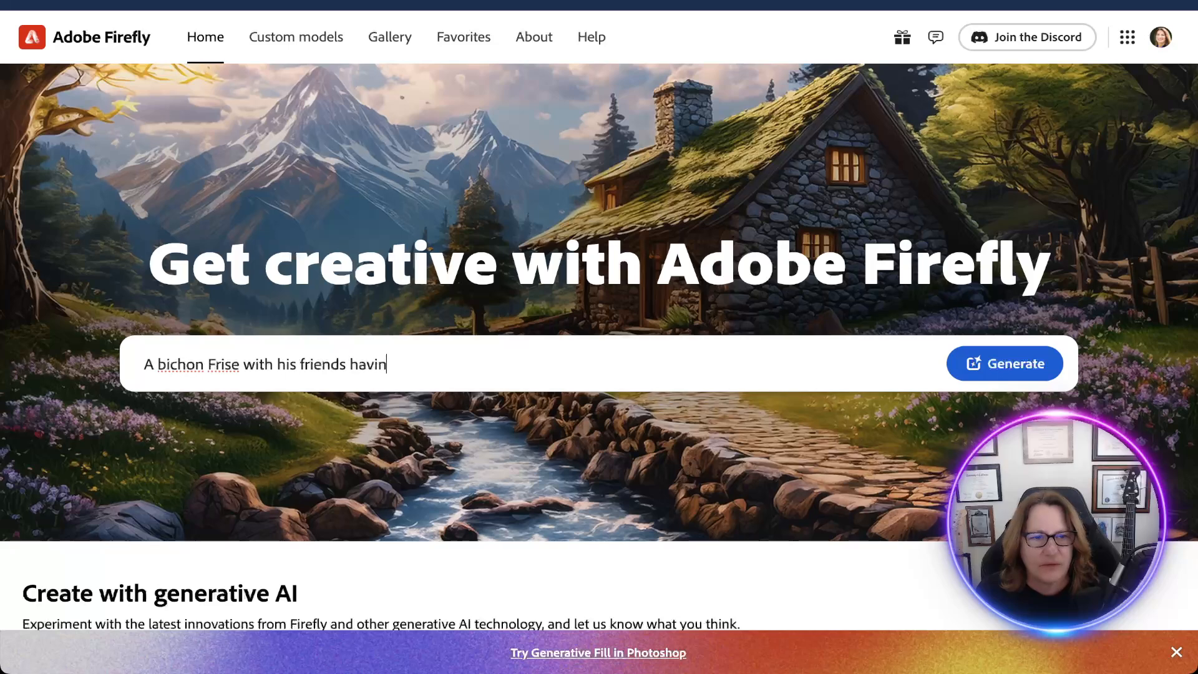
type("g a birthday party")
key("Return")
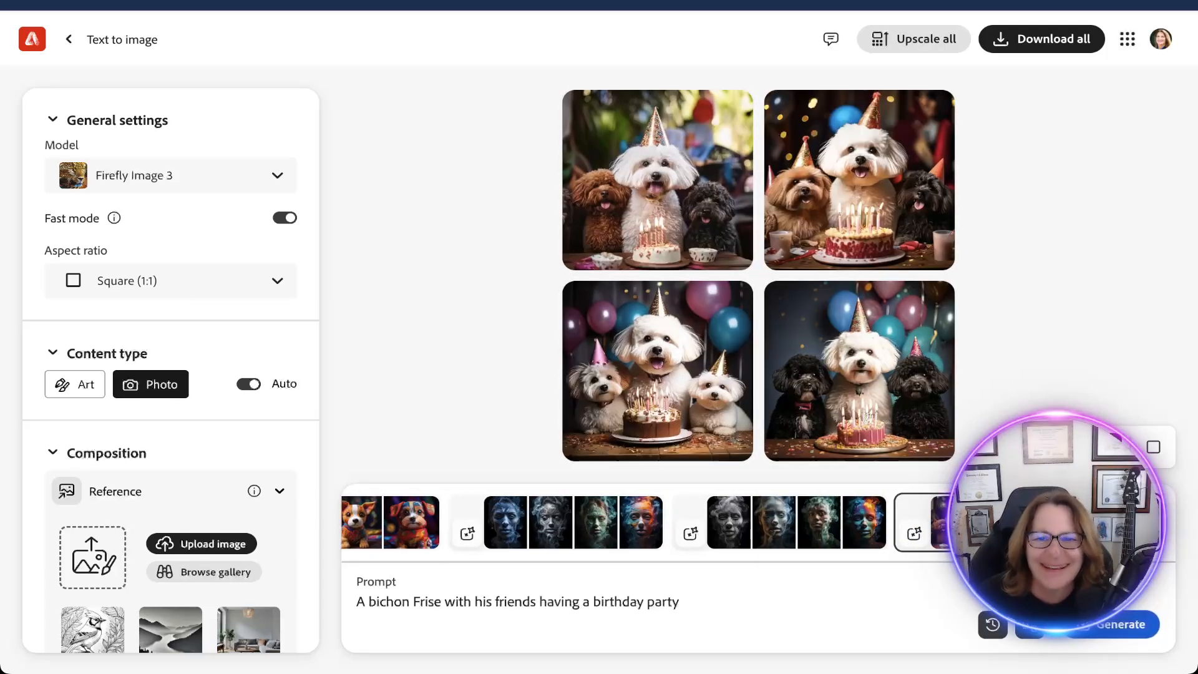
Set the aspect ratio to Landscape (4:3) and the content type to Photo.
mouse_move(859, 371)
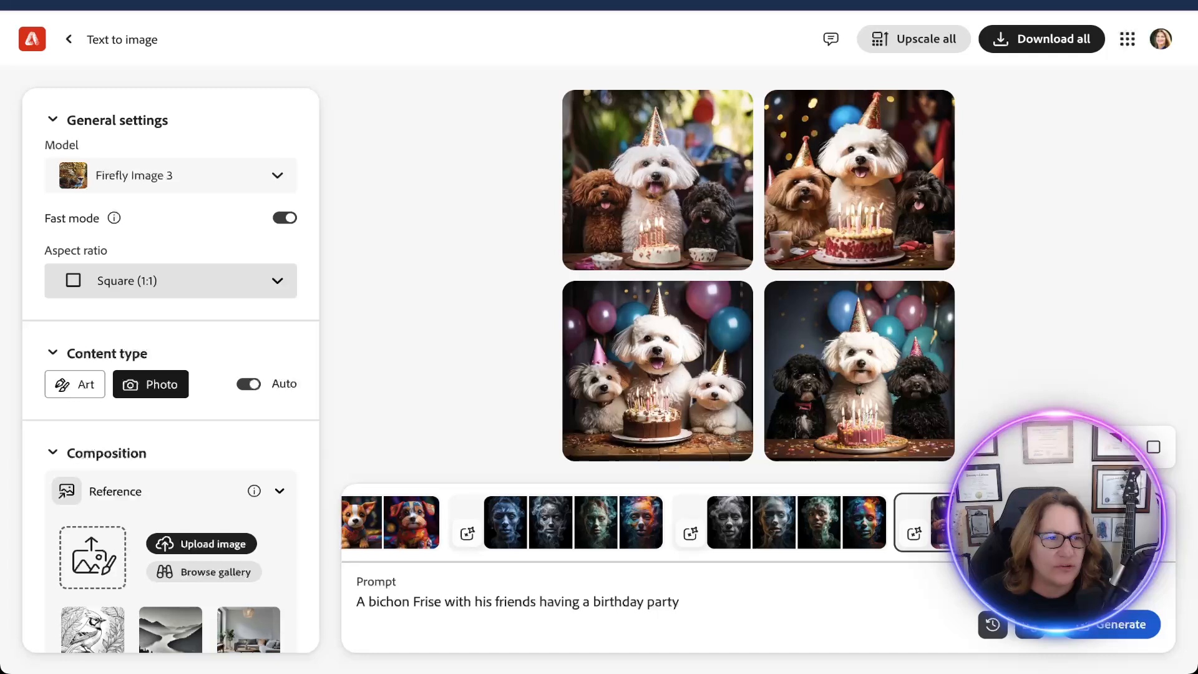
left_click(170, 280)
left_click(156, 330)
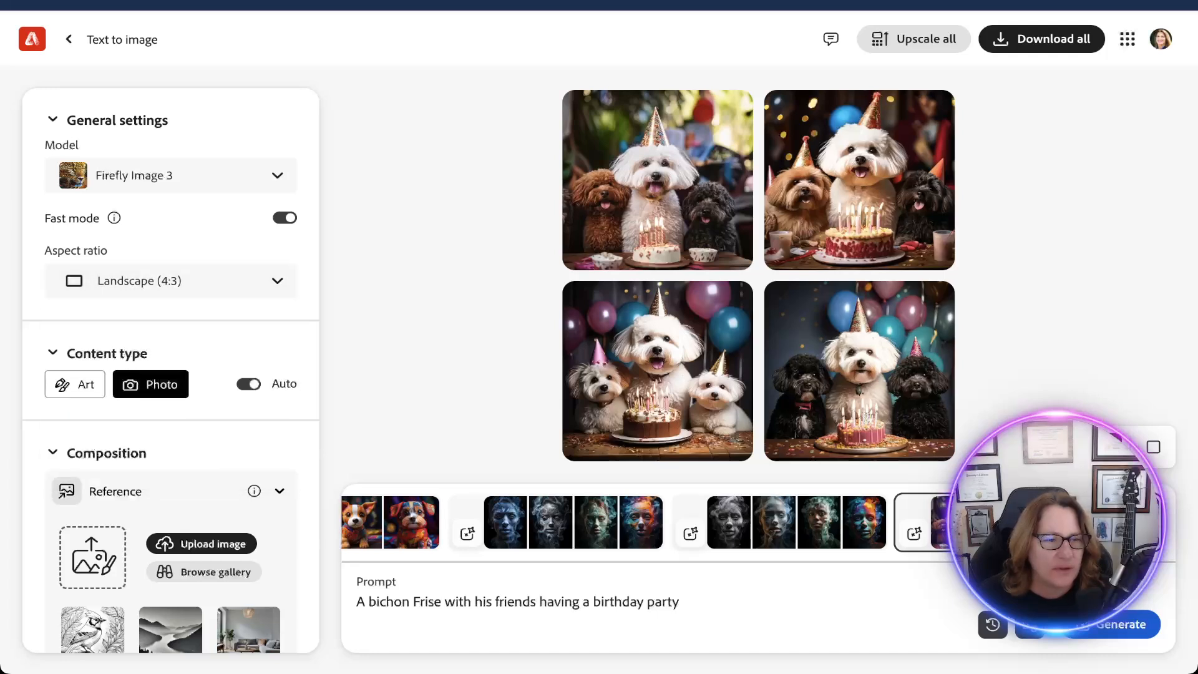
scroll(170, 374, "down", 2)
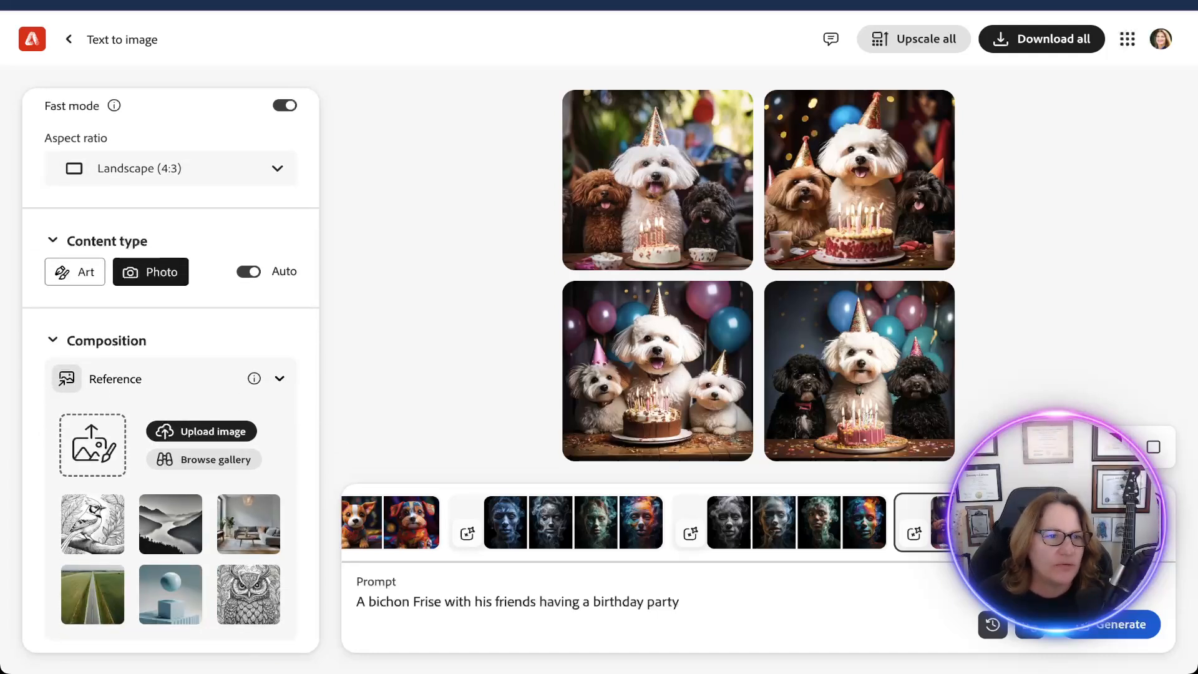
left_click(74, 271)
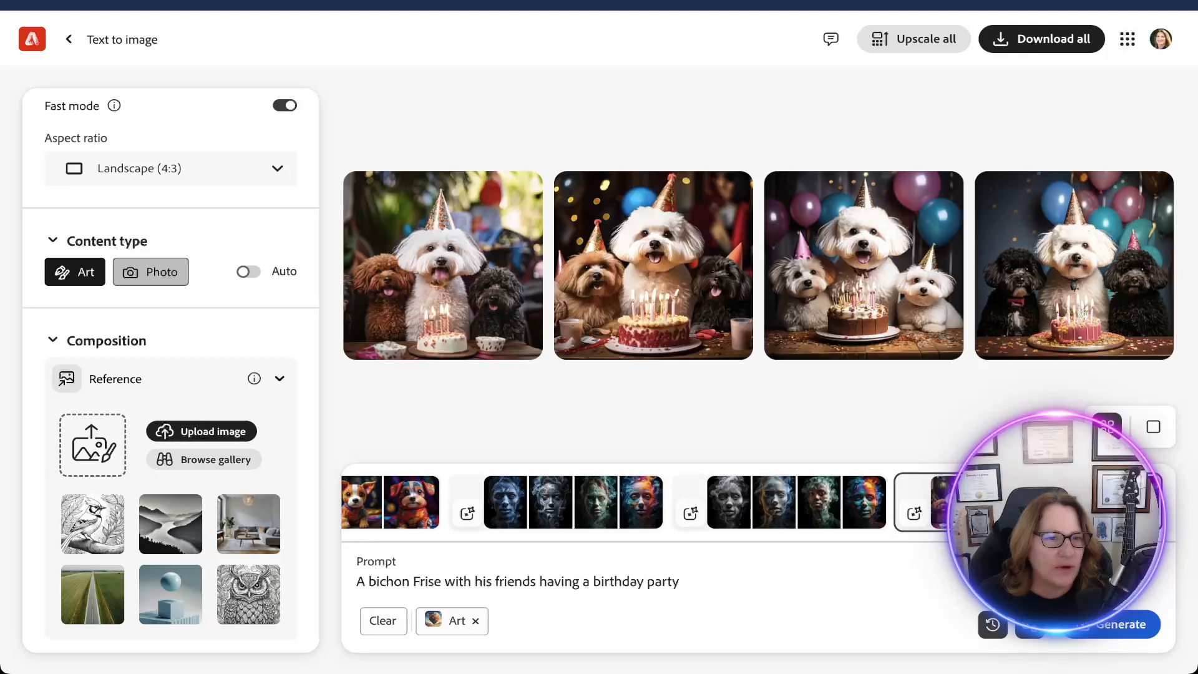
left_click(150, 272)
Review the composition and style options, and apply the Hyper realistic effect from the popular effects.
scroll(170, 374, "down", 3)
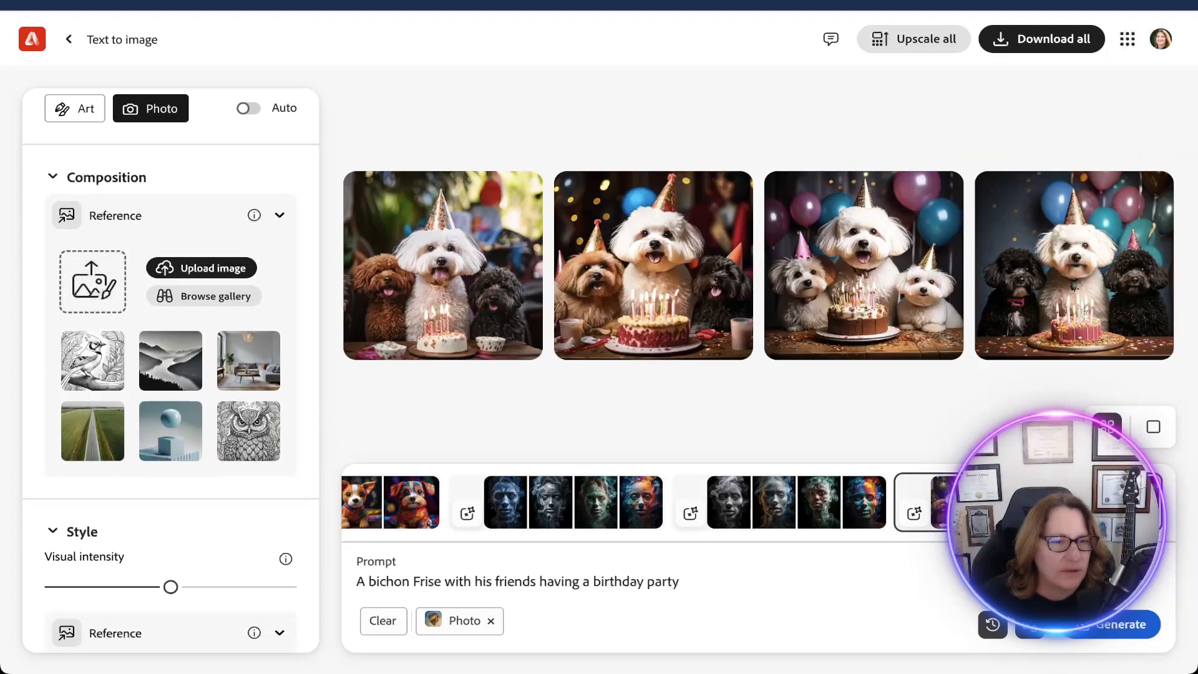
scroll(170, 374, "down", 7)
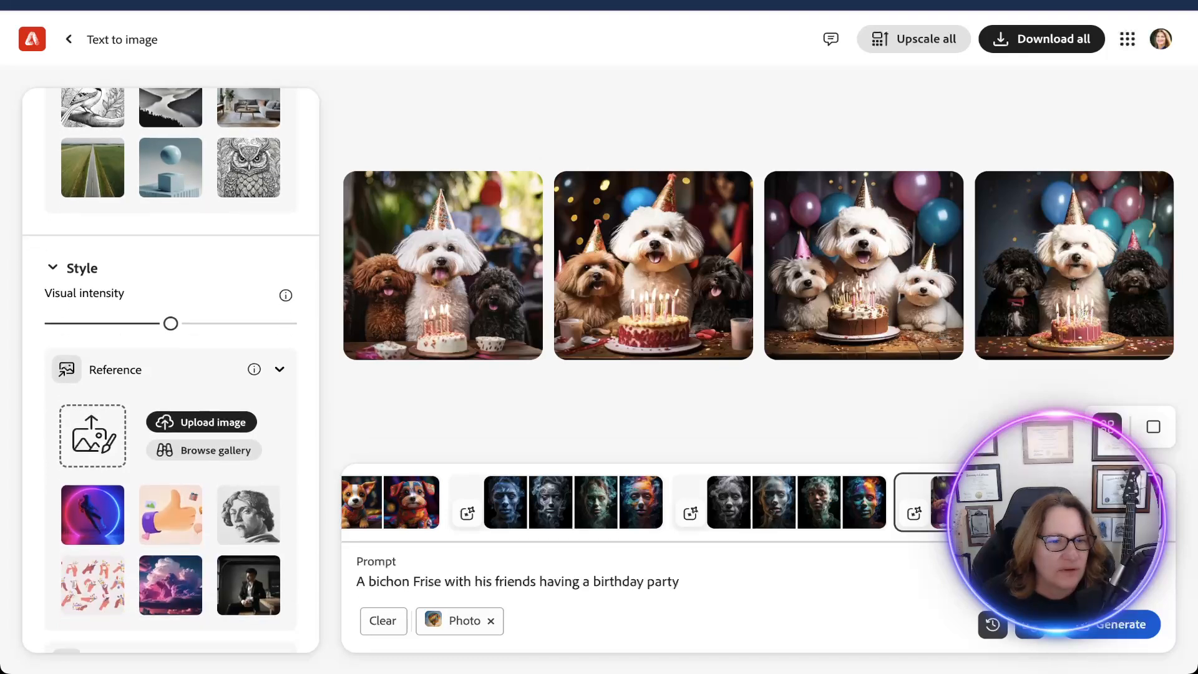
scroll(171, 375, "down", 1)
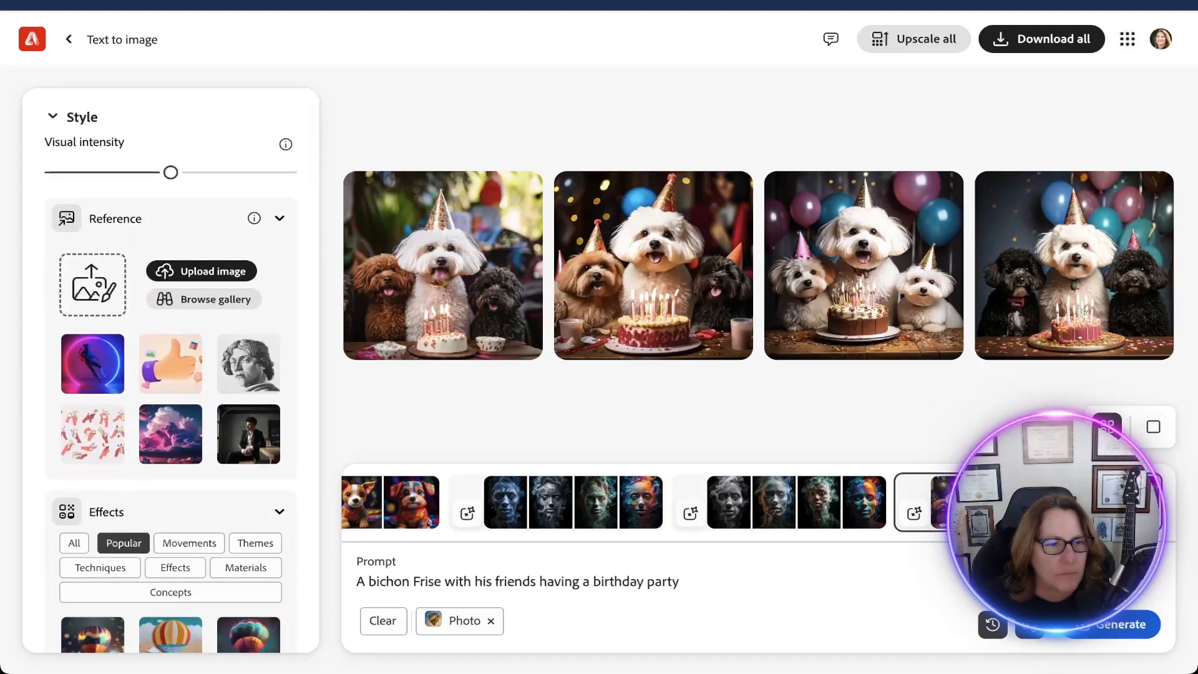
scroll(170, 374, "down", 5)
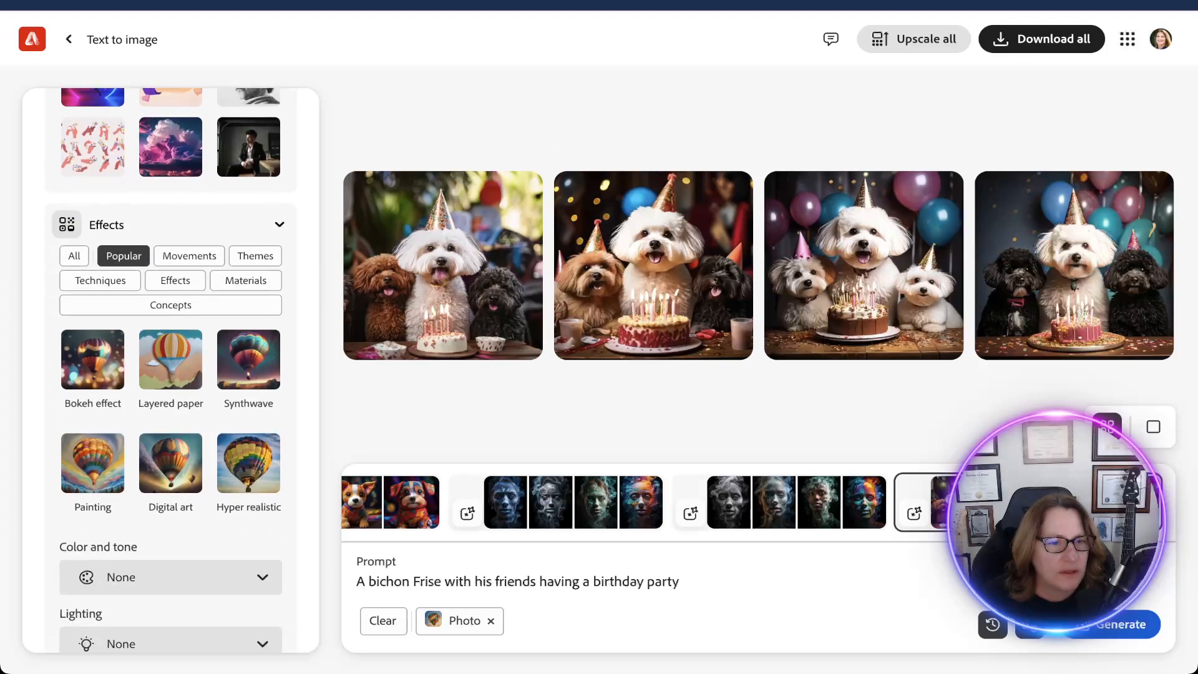
left_click(248, 463)
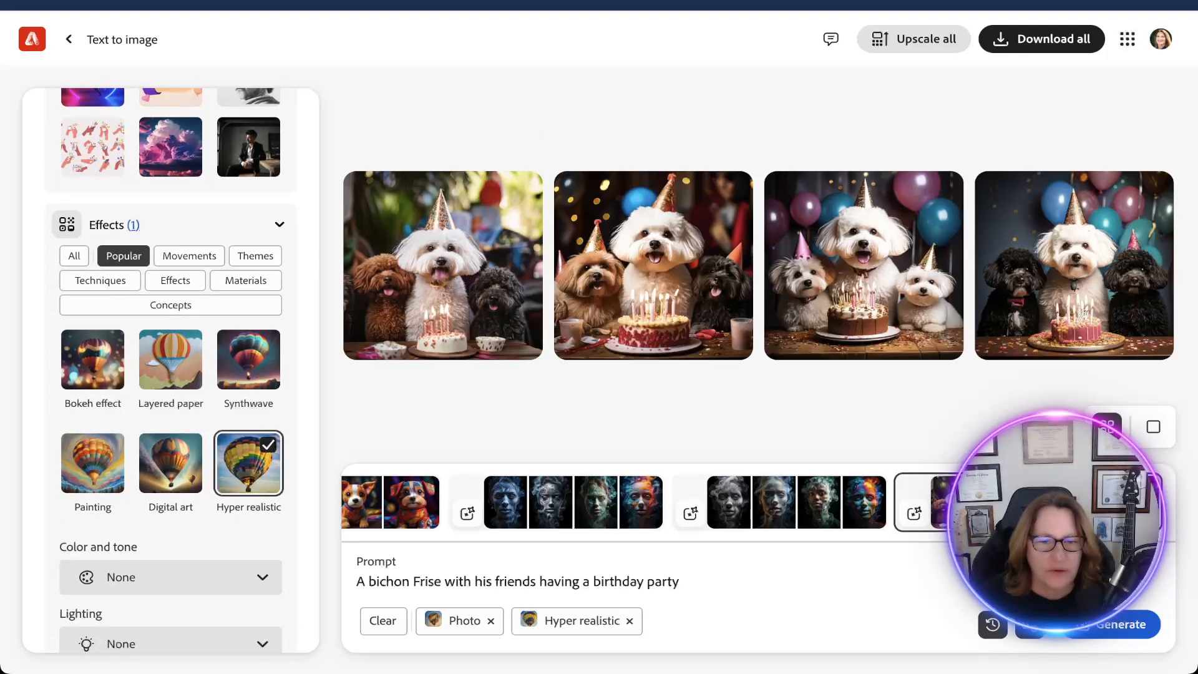
Replace the birthday party prompt with "background for a movie of a black high heel shoes".
triple_click(517, 582)
type("ba")
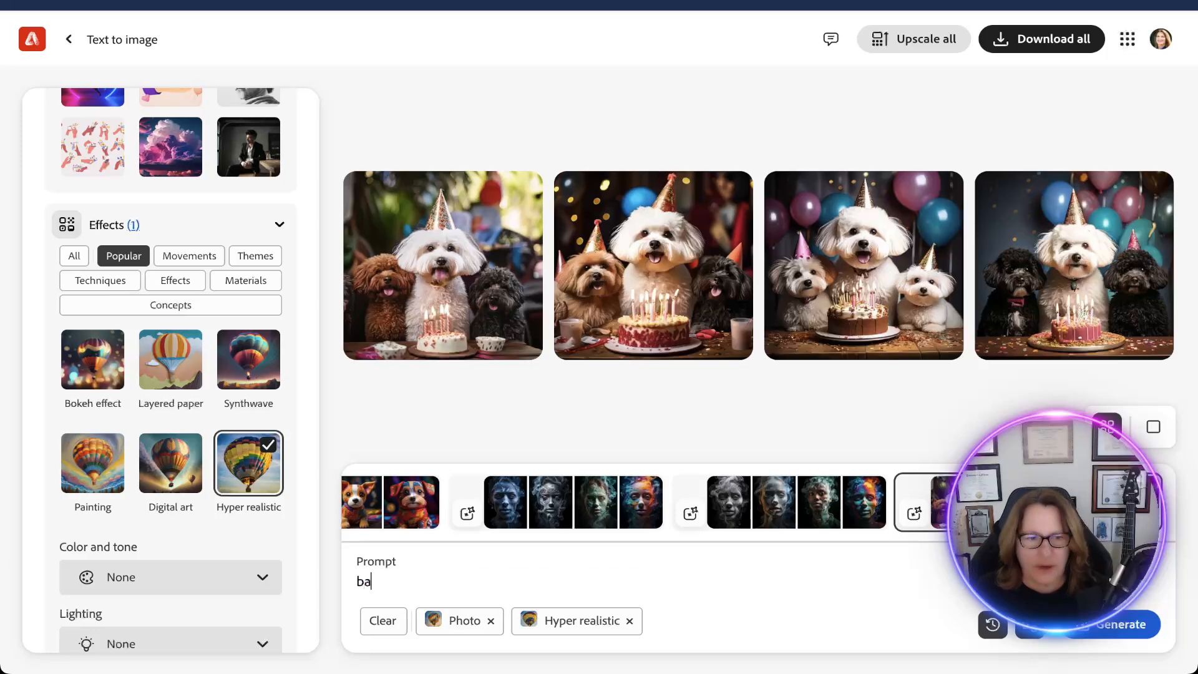
type("ckround")
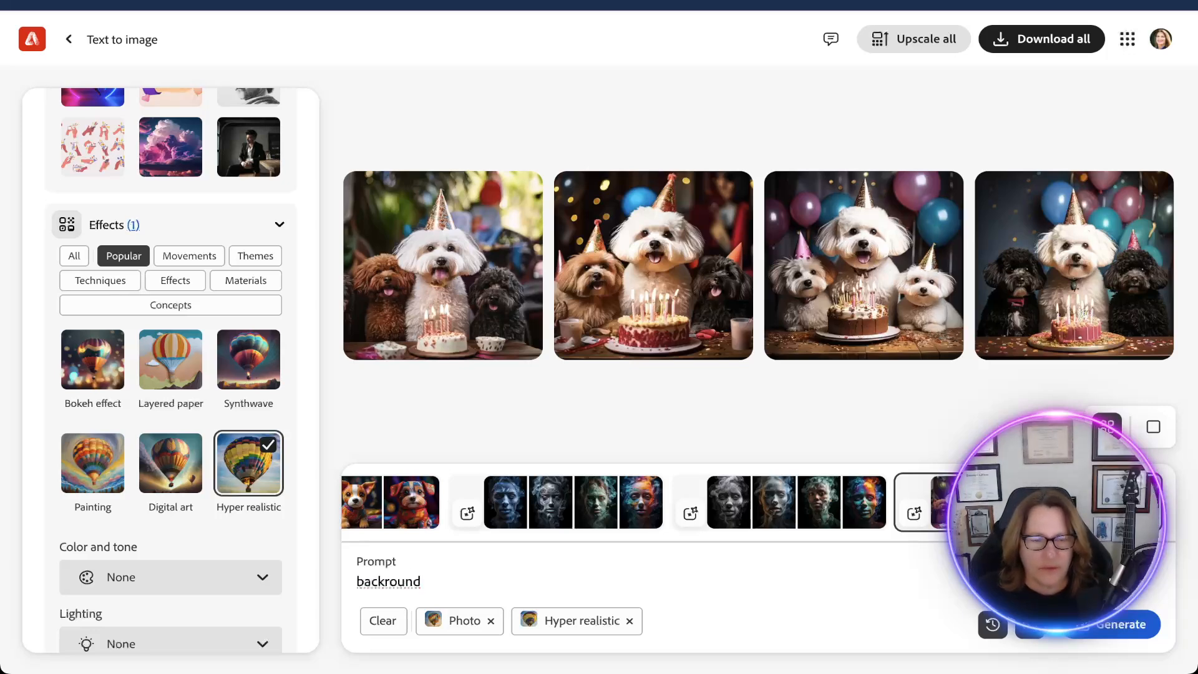
key("BackSpace")
key("BackSpace")
key("BackSpace")
key("BackSpace")
key("BackSpace")
key("BackSpace")
key("BackSpace")
key("BackSpace")
key("BackSpace")
key("BackSpace")
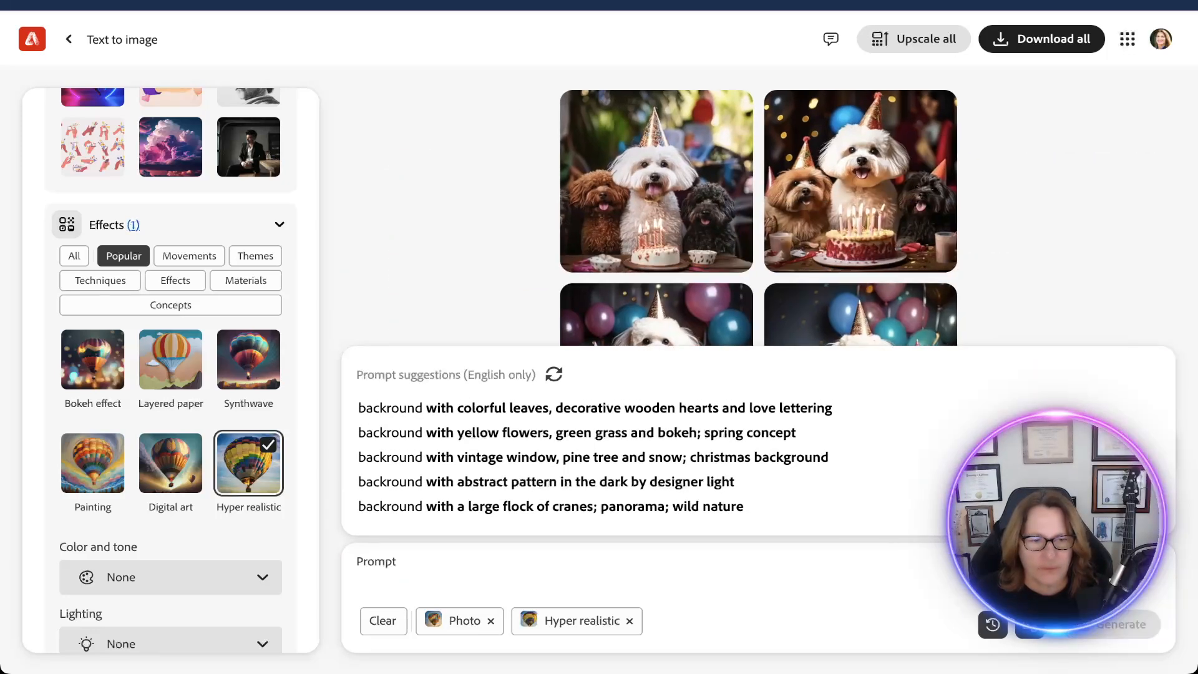
type("backgrou")
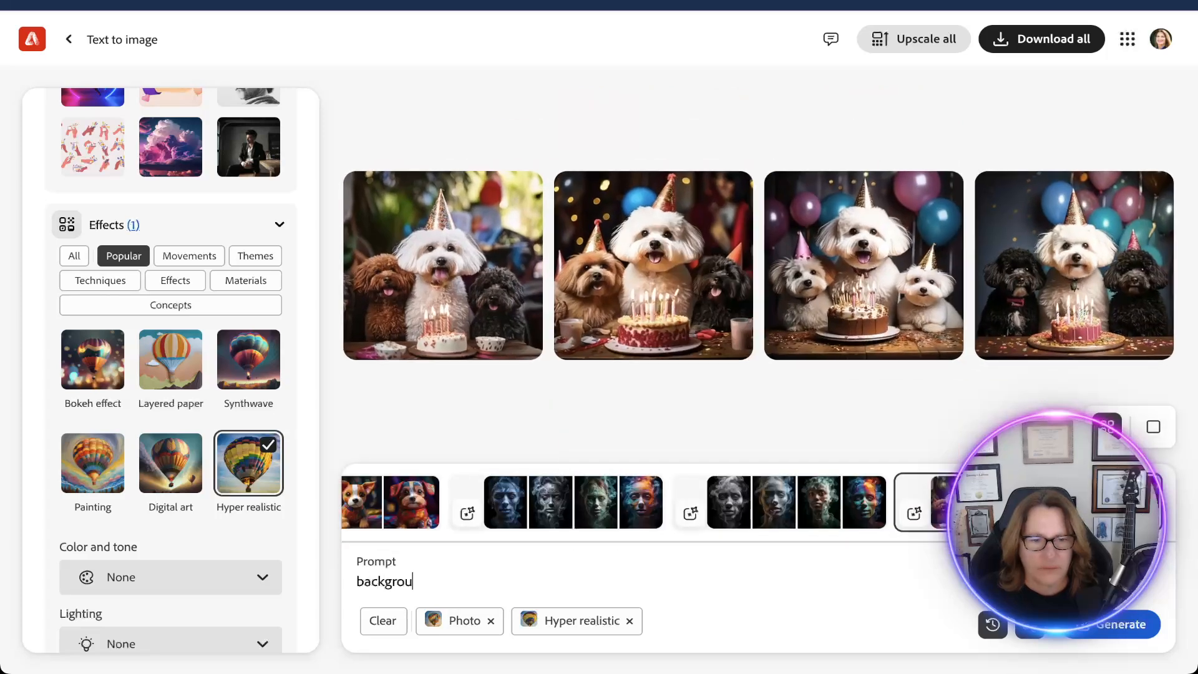
type("nd for a movie o")
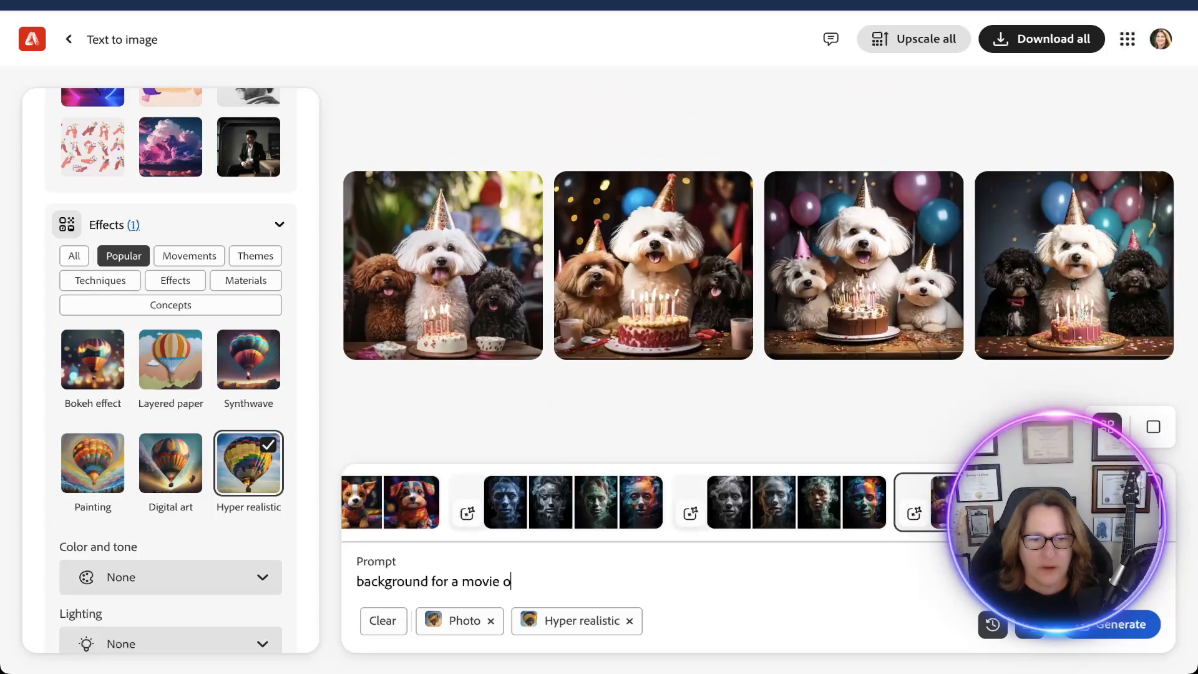
type("f a bla")
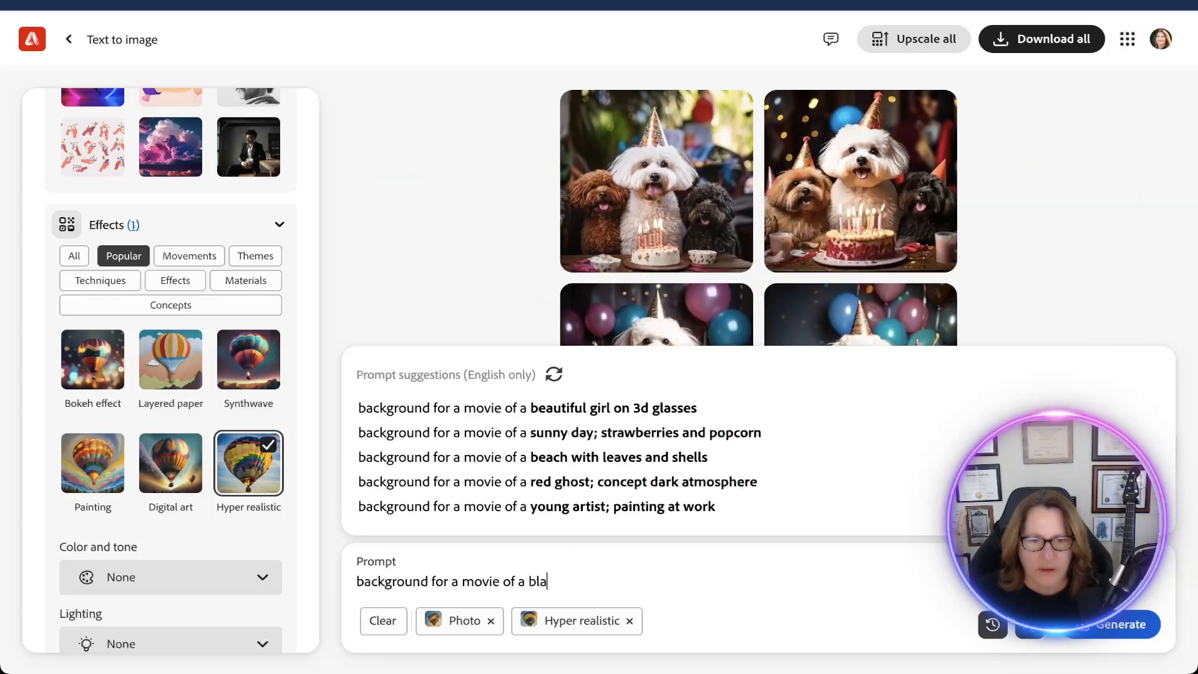
type("ck high heel shoes")
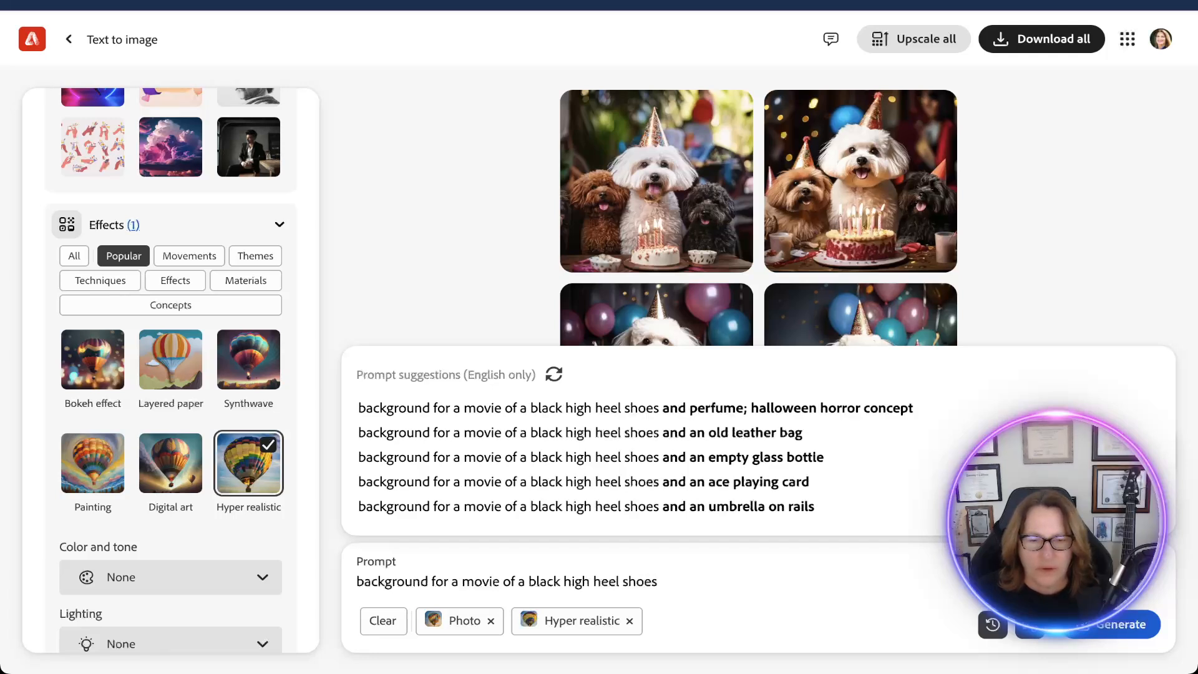
type(" sitting on ")
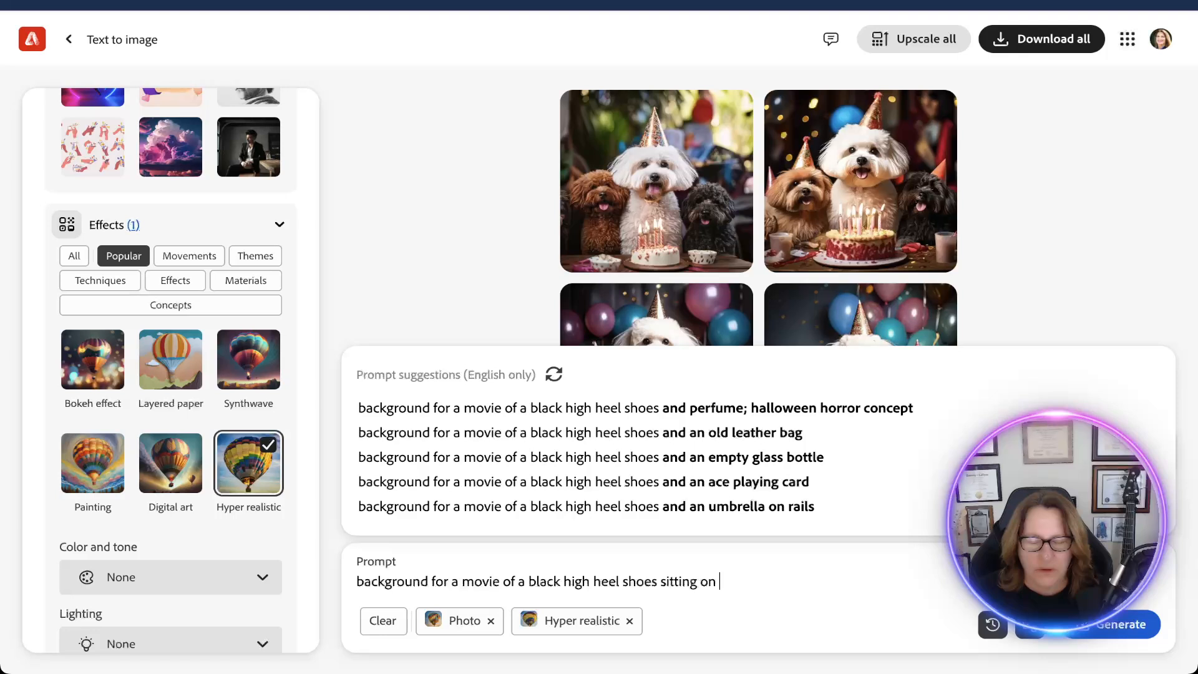
type("broken blac")
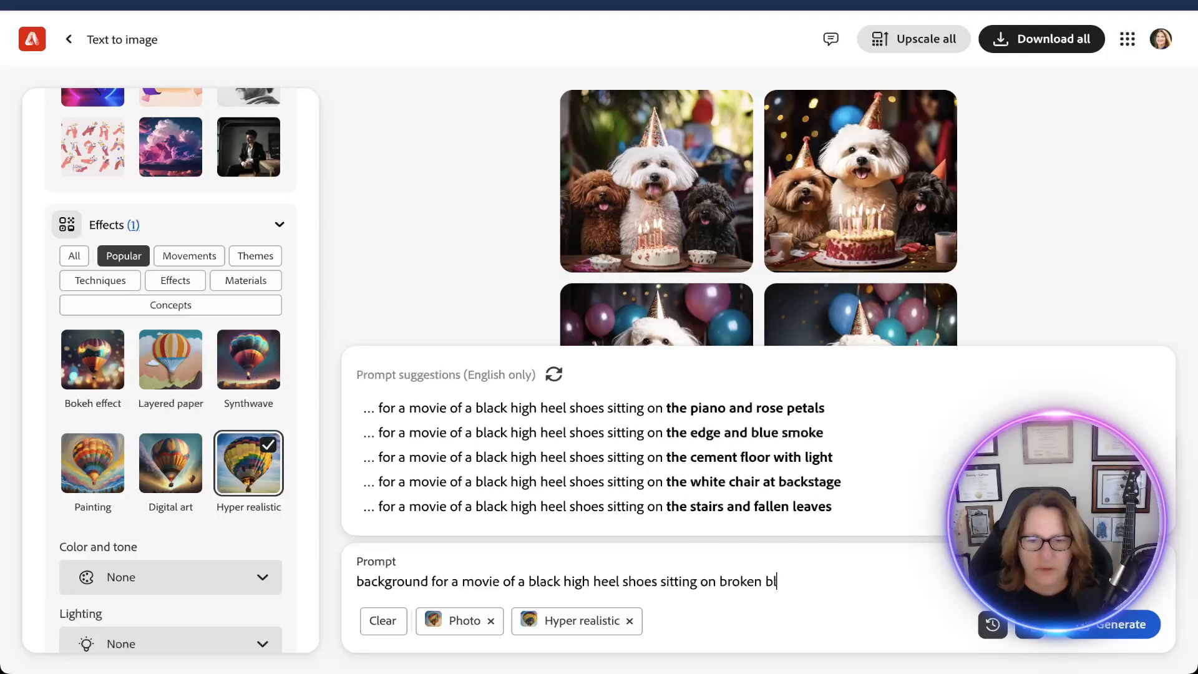
Extend the high heel prompt with "sitting on broken glass" and generate the images.
key("BackSpace")
key("BackSpace")
key("BackSpace")
type("g")
key("BackSpace")
key("BackSpace")
type("glass")
key("Return")
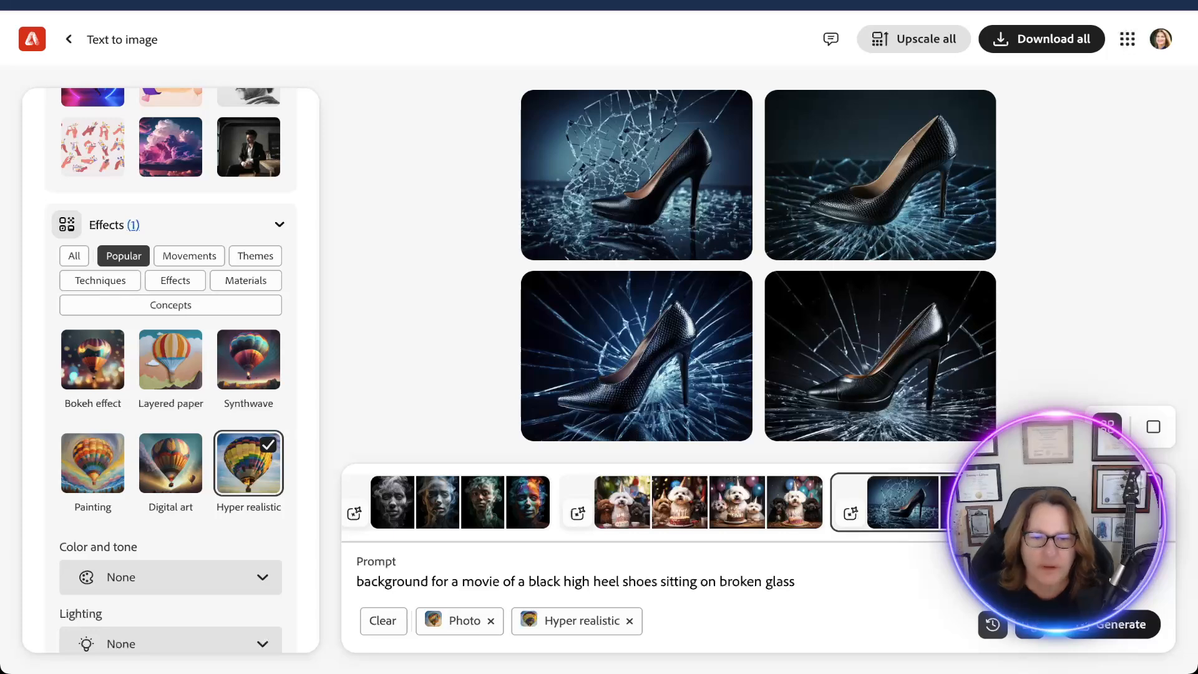
Append "add reflections and dark vib" to the broken glass prompt and generate a new set of images.
type("add re")
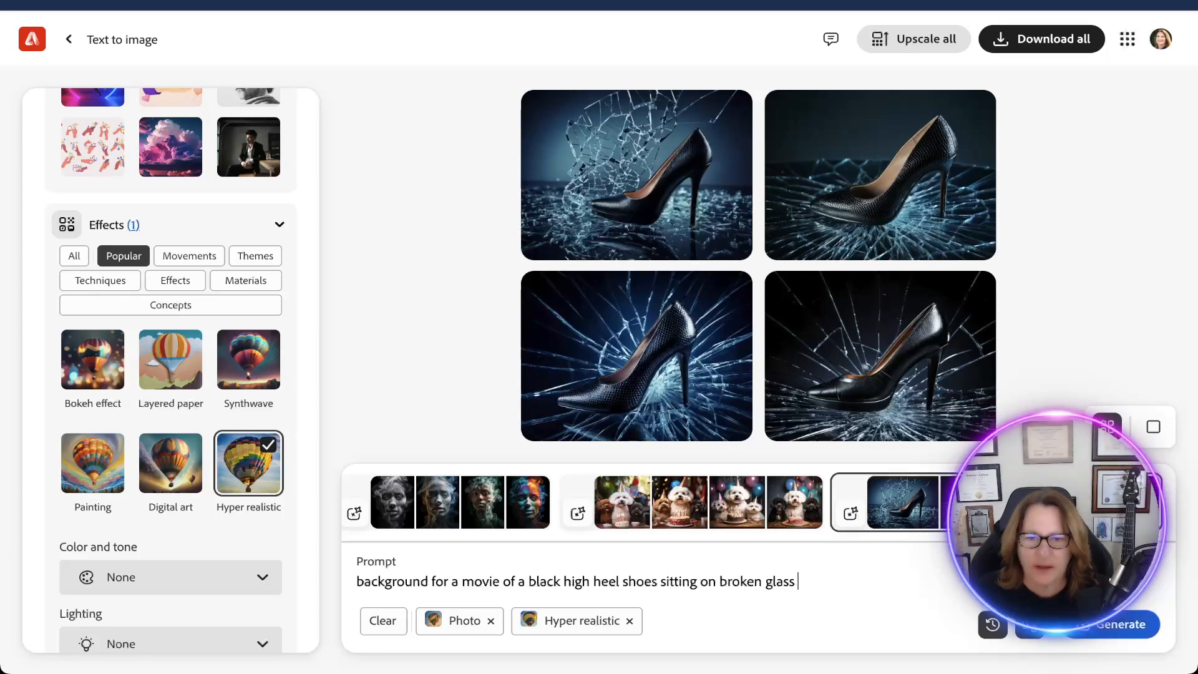
type("flections and ")
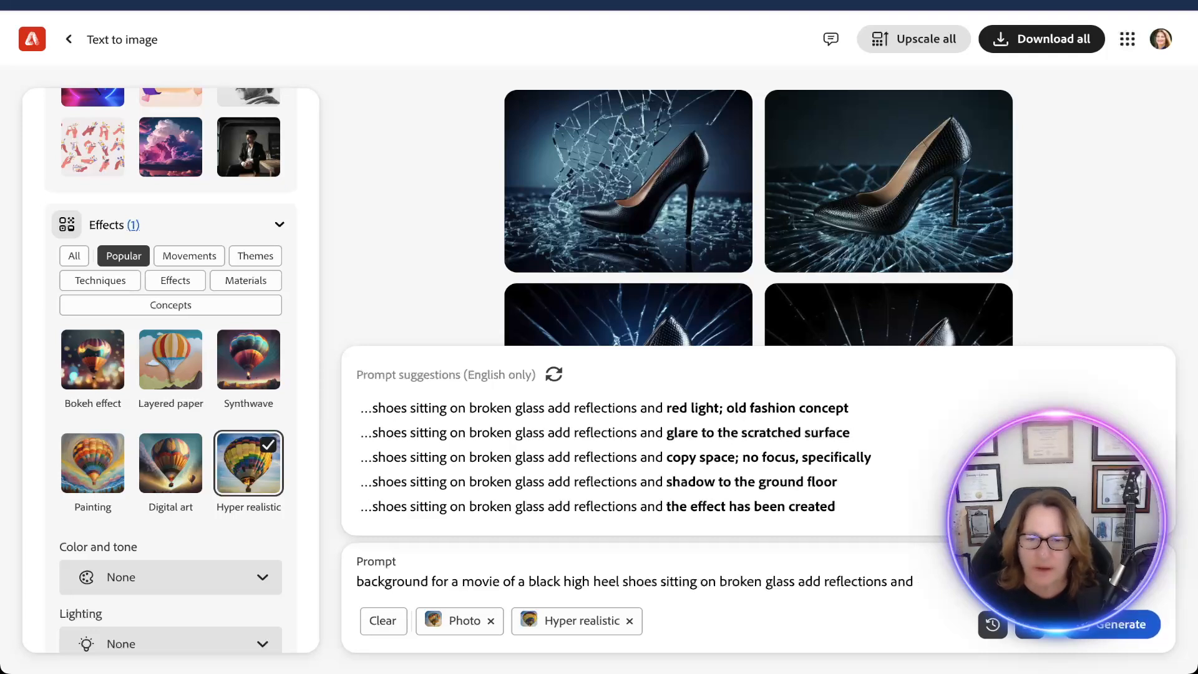
type("dark")
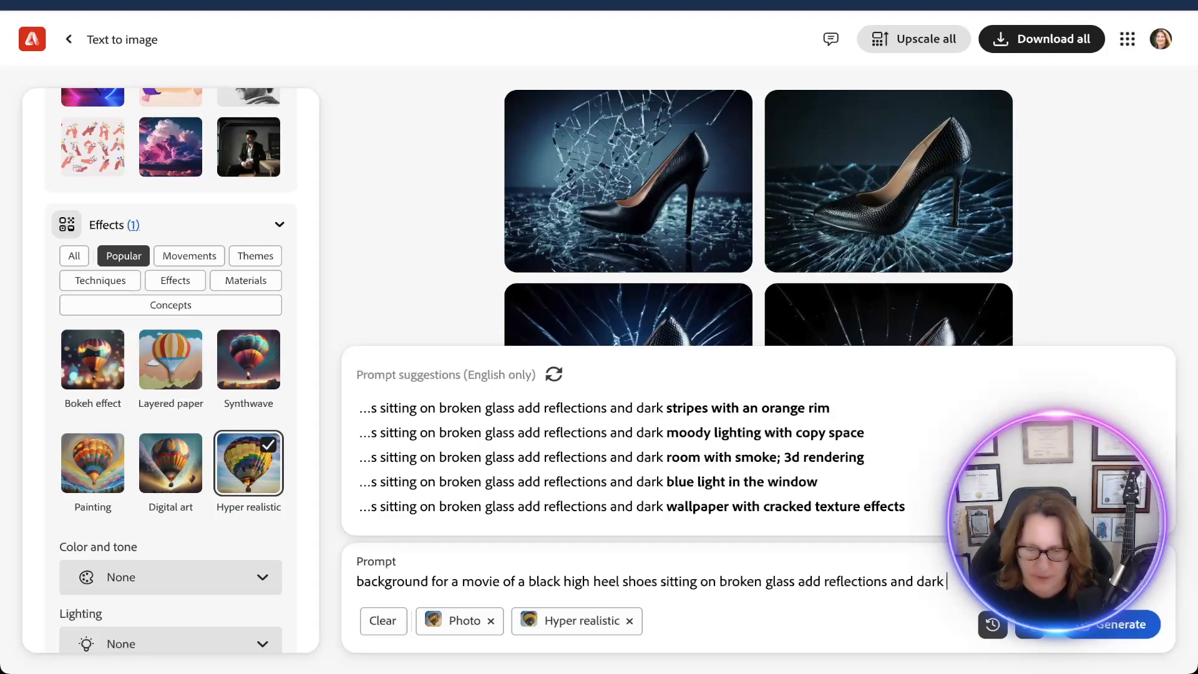
type(" vib")
key("Return")
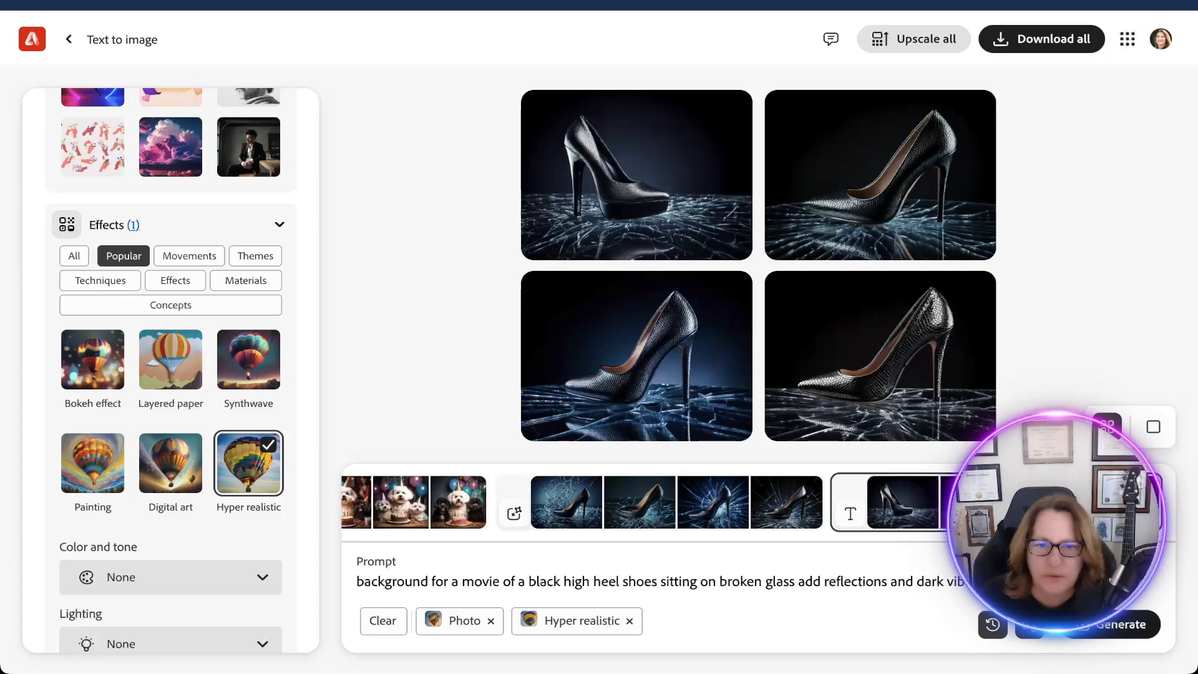
Reopen the first broken glass image set, insert "3 inch" before "high heel shoes" in its prompt, and generate again.
left_click(676, 502)
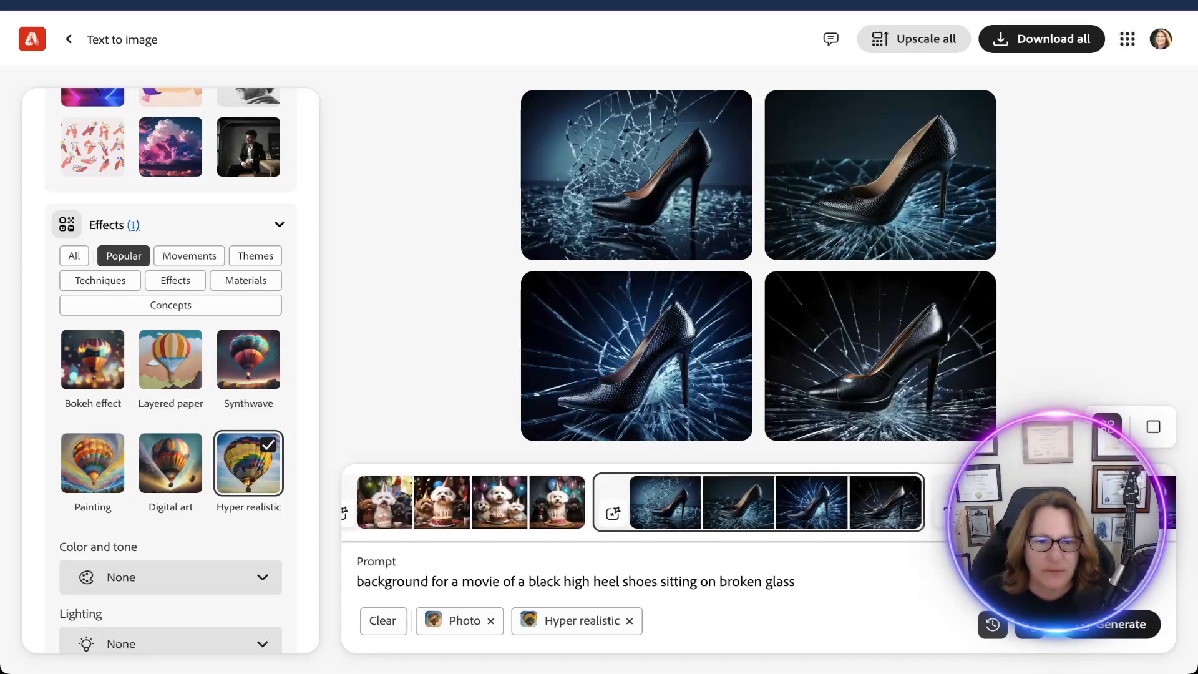
left_click(563, 581)
type("3 inche")
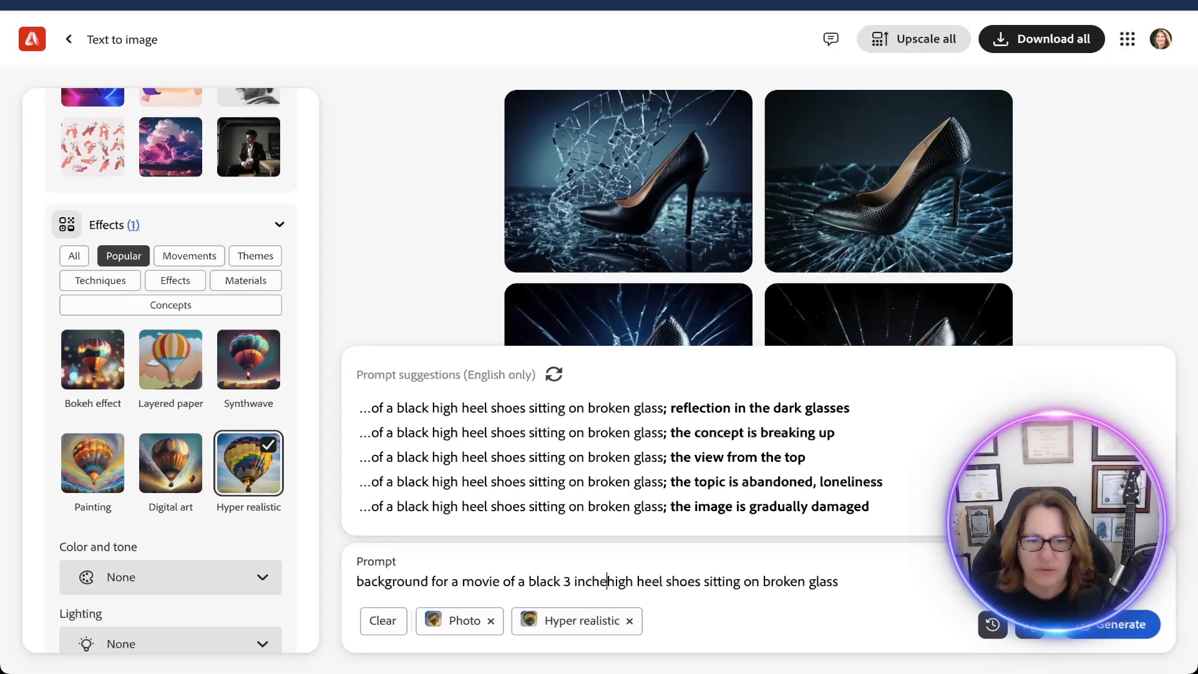
left_click(1116, 625)
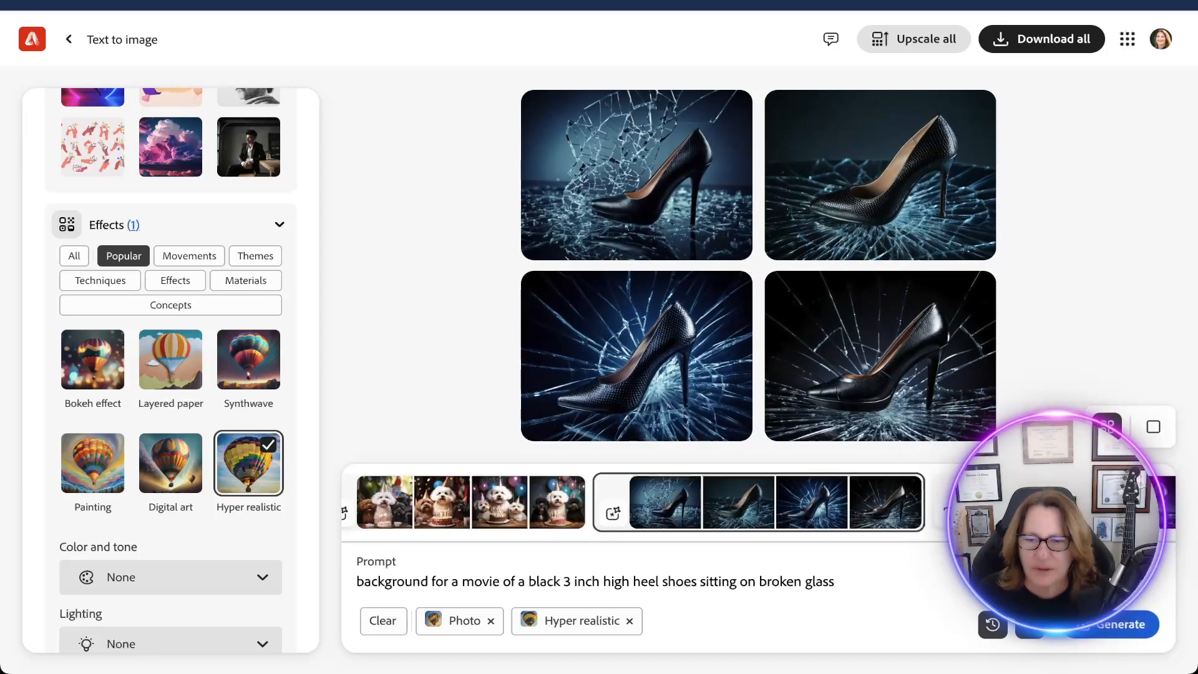
Generate images from the 3 inch high heel prompt, and set the aspect ratio to Widescreen (16:9).
left_click(1117, 624)
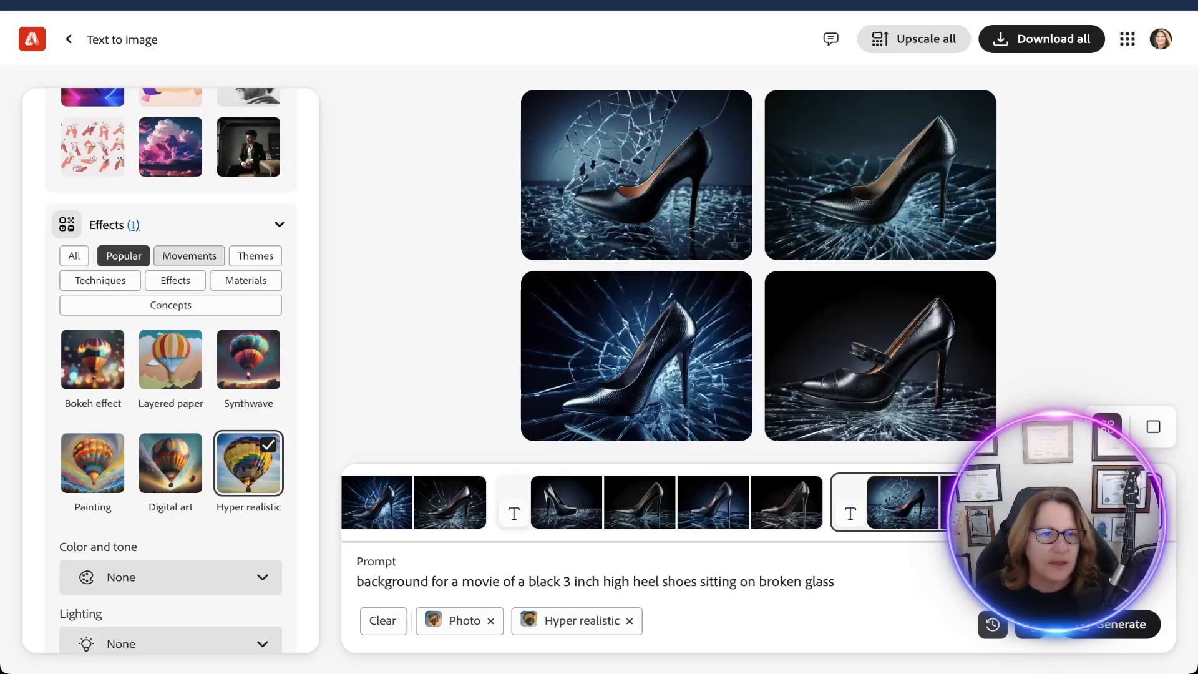
scroll(189, 255, "up", 10)
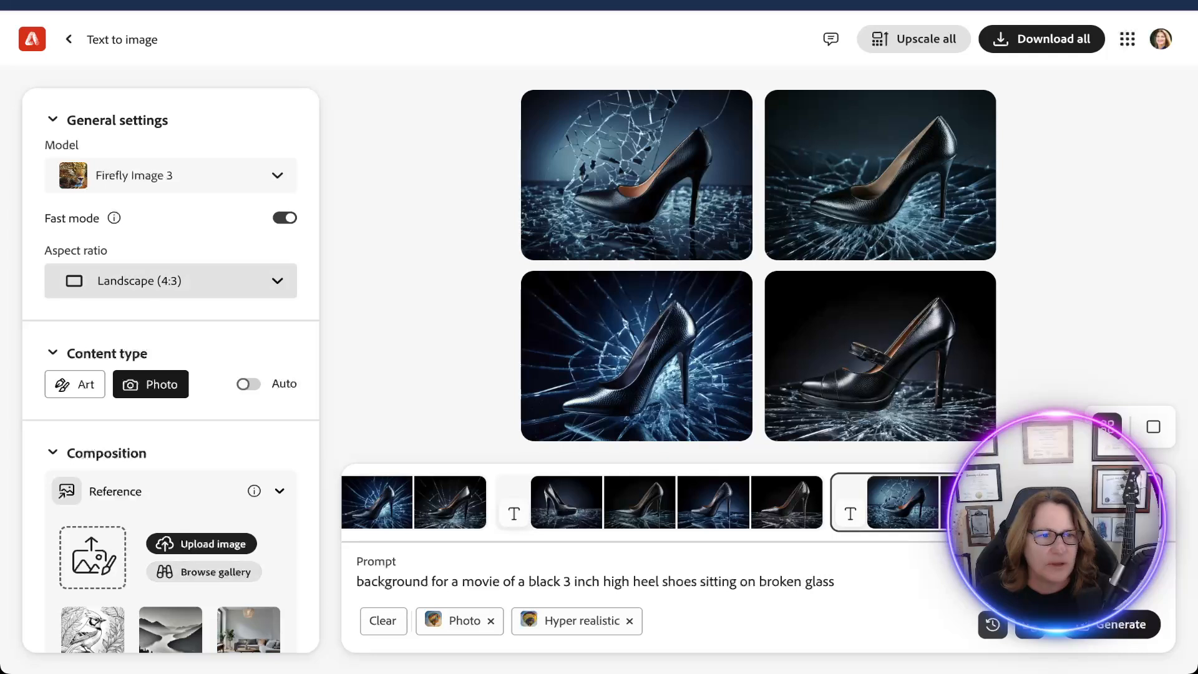
left_click(170, 281)
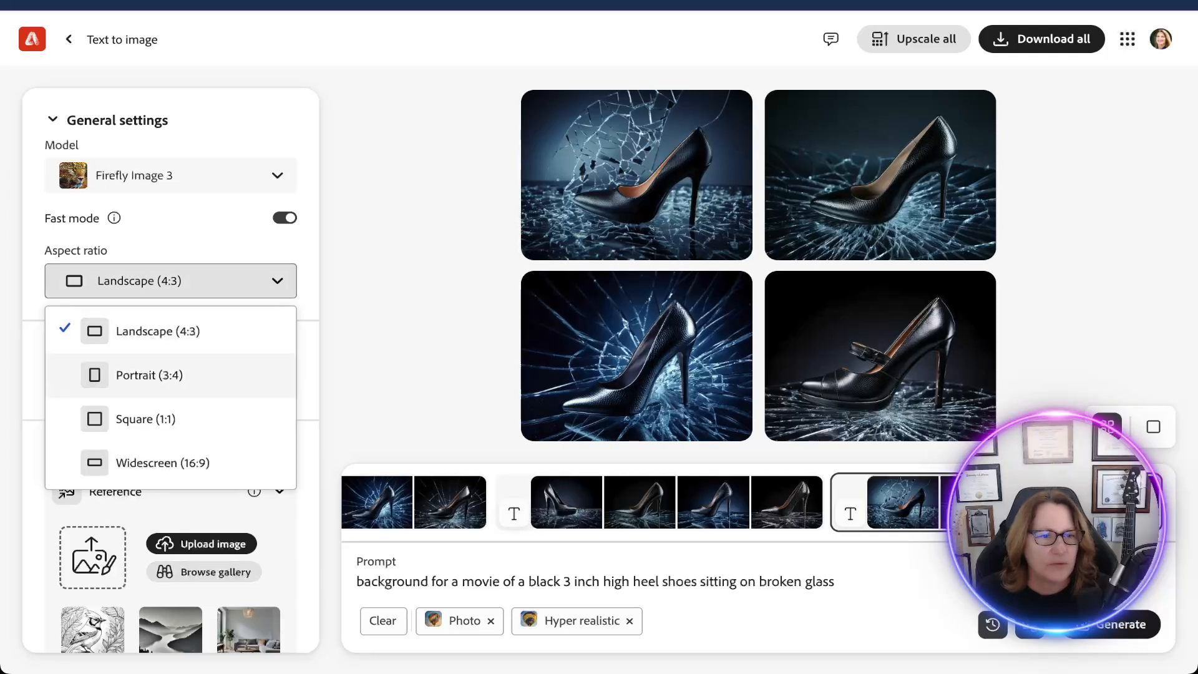
left_click(162, 462)
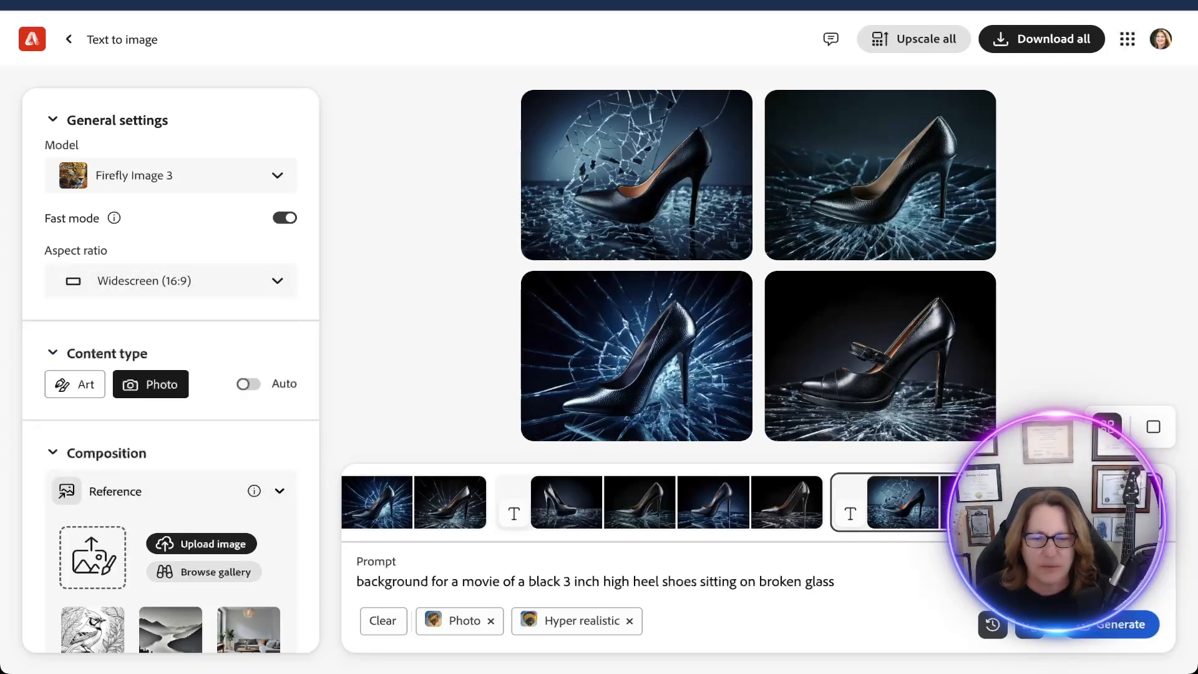
Replace the prompt with "expensive black high heel shoe on broken glass, reflective surface".
key("ctrl+a")
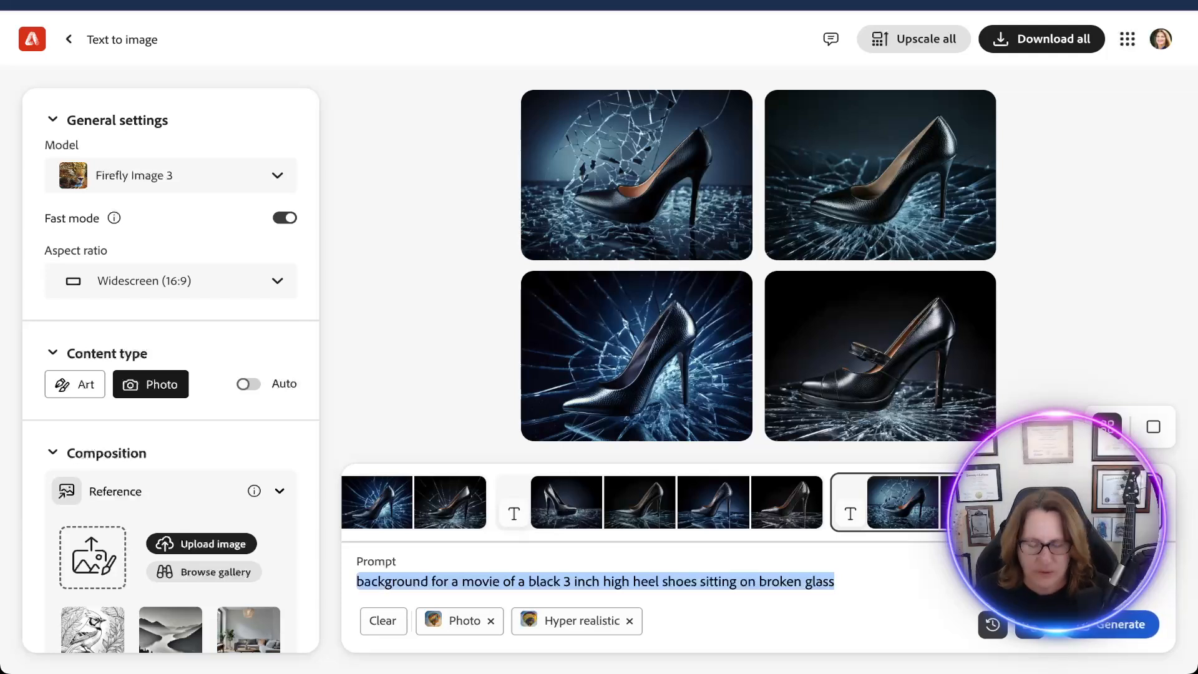
type("expensive")
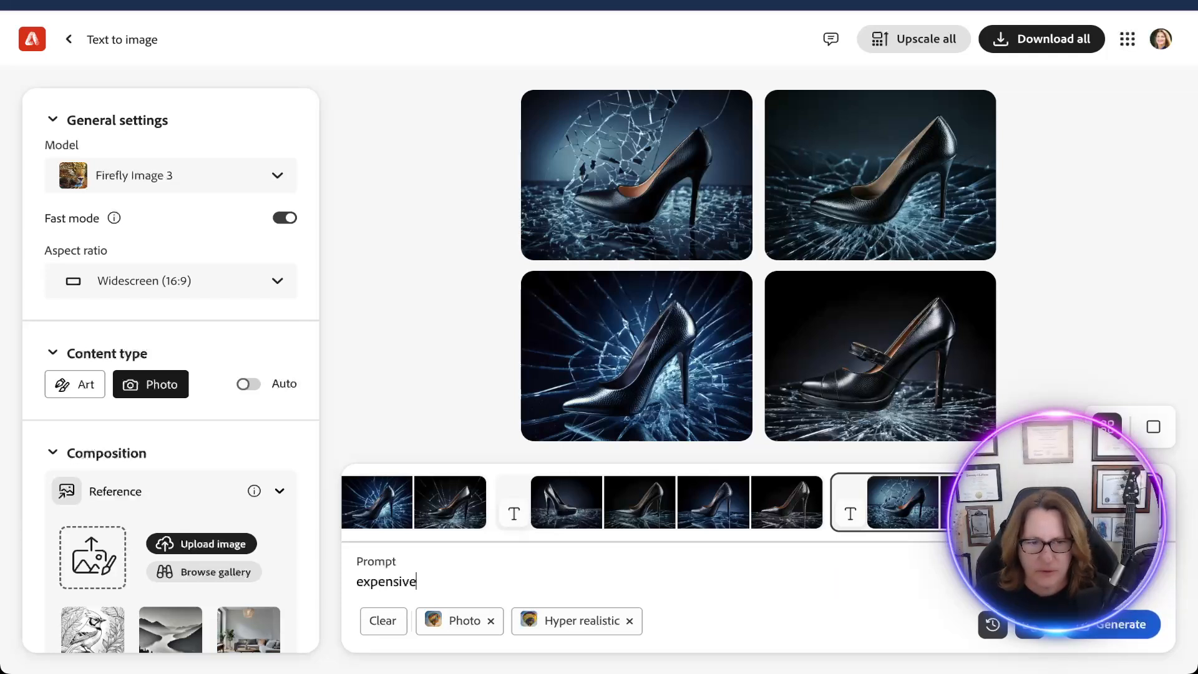
type(" black")
key("BackSpace")
key("BackSpace")
type("ck high ")
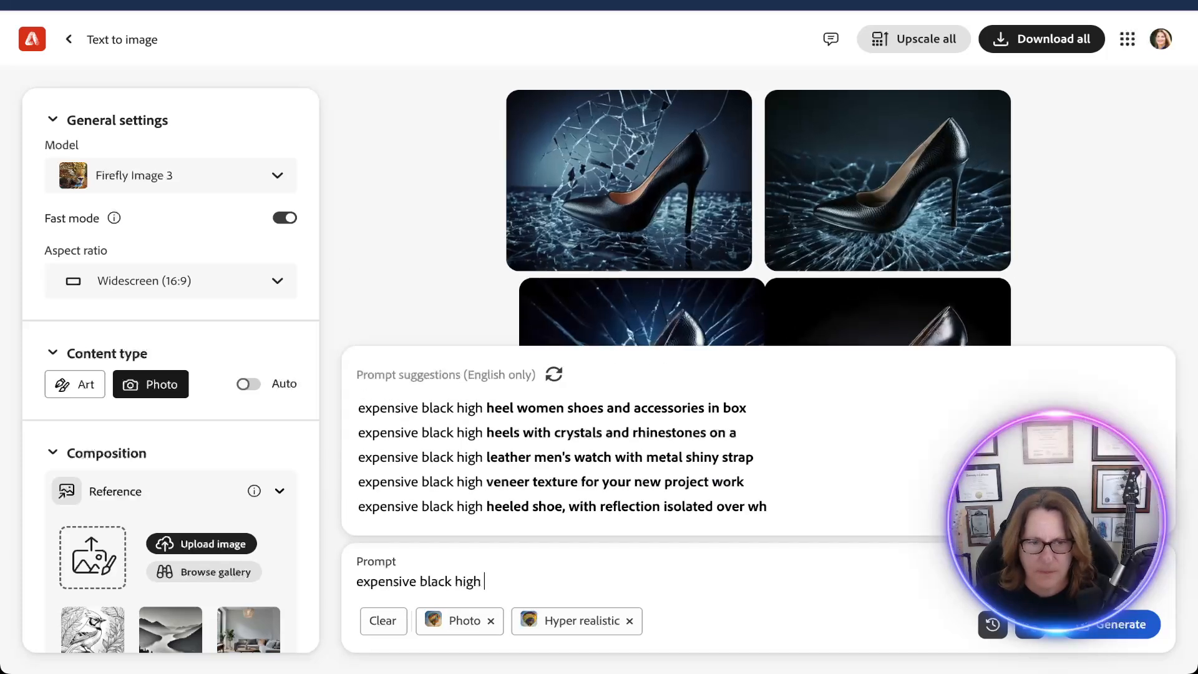
type("heel ")
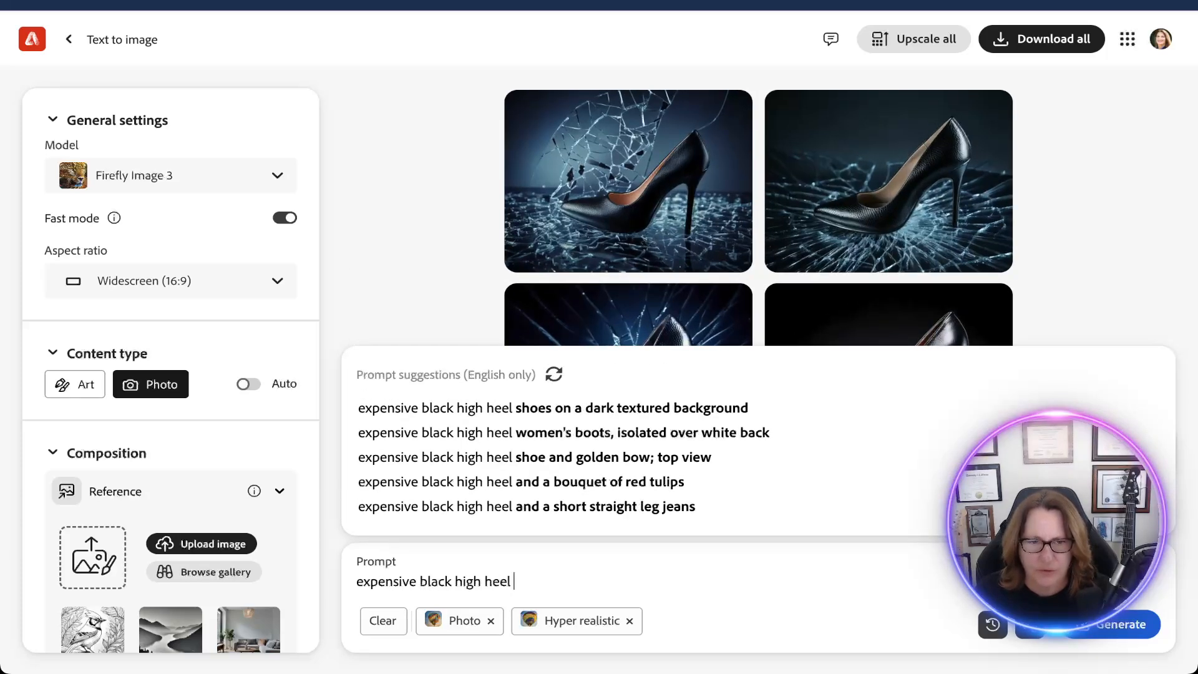
type("shoe on bro")
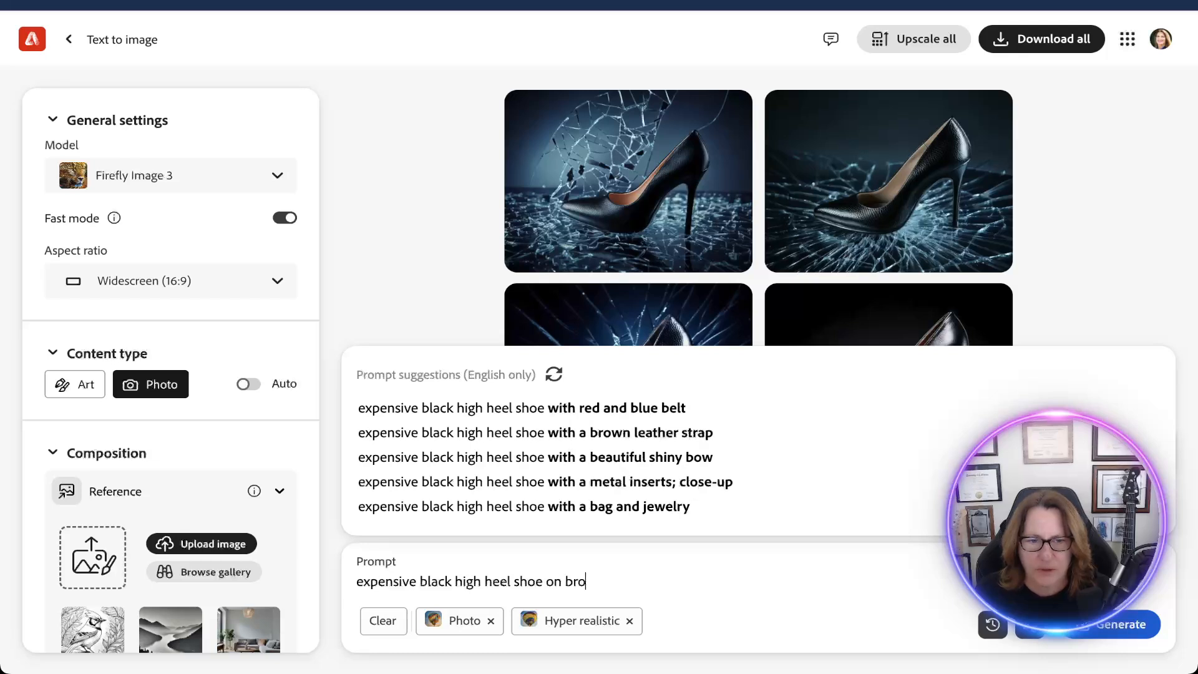
type("ken glas")
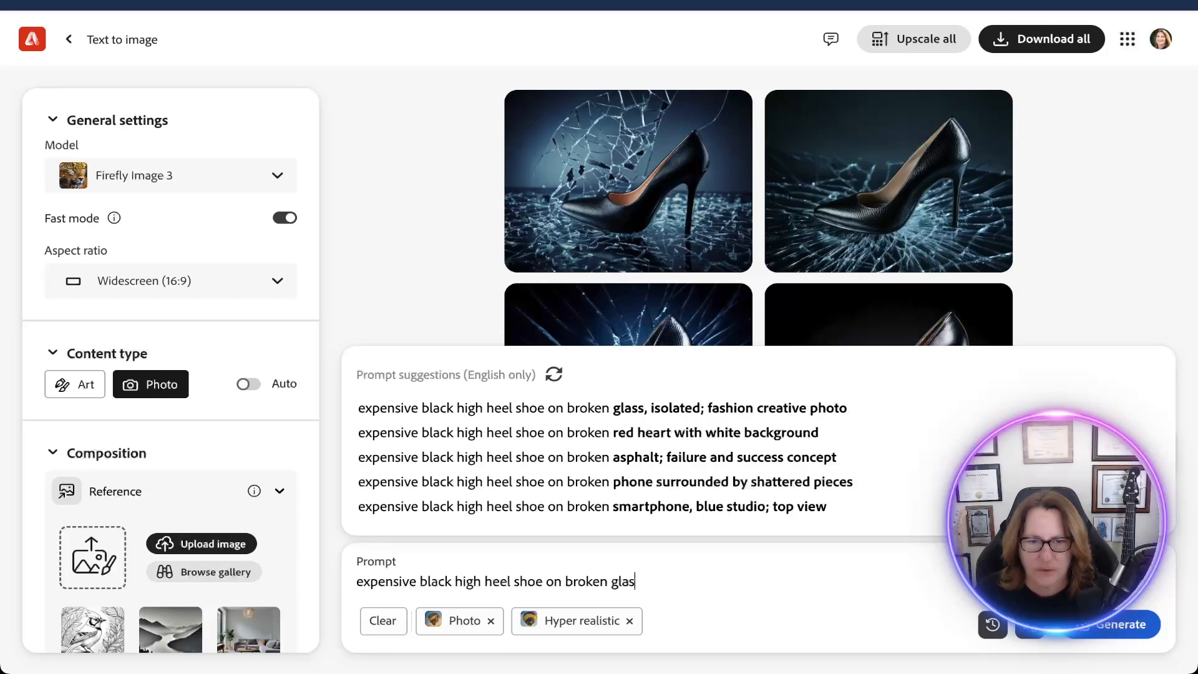
type("s, reflective sur")
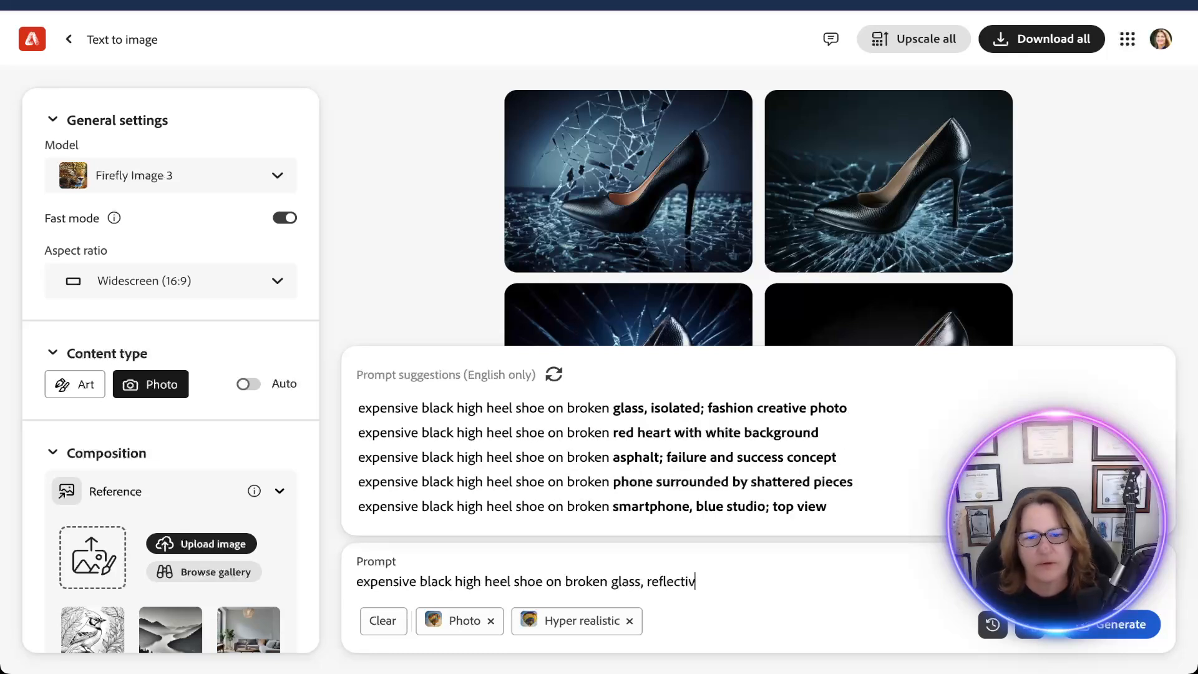
type("face")
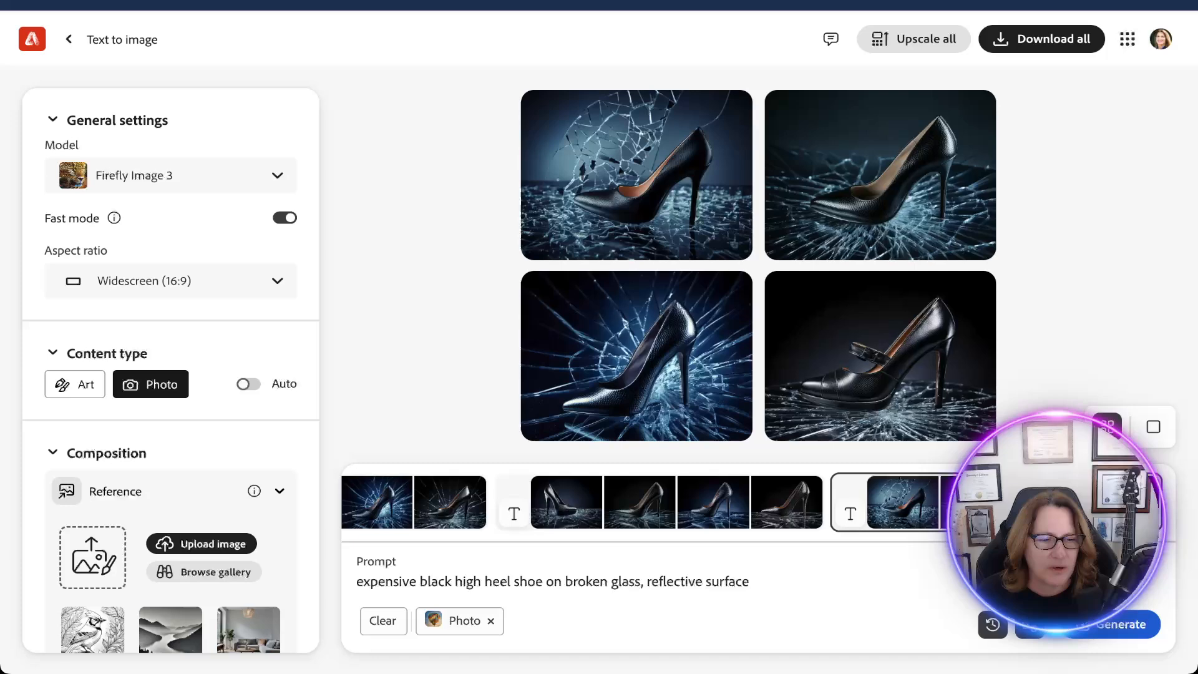
Apply the Digital art effect in place of Hyper realistic and generate the images.
scroll(170, 375, "down", 10)
scroll(170, 375, "down", 3)
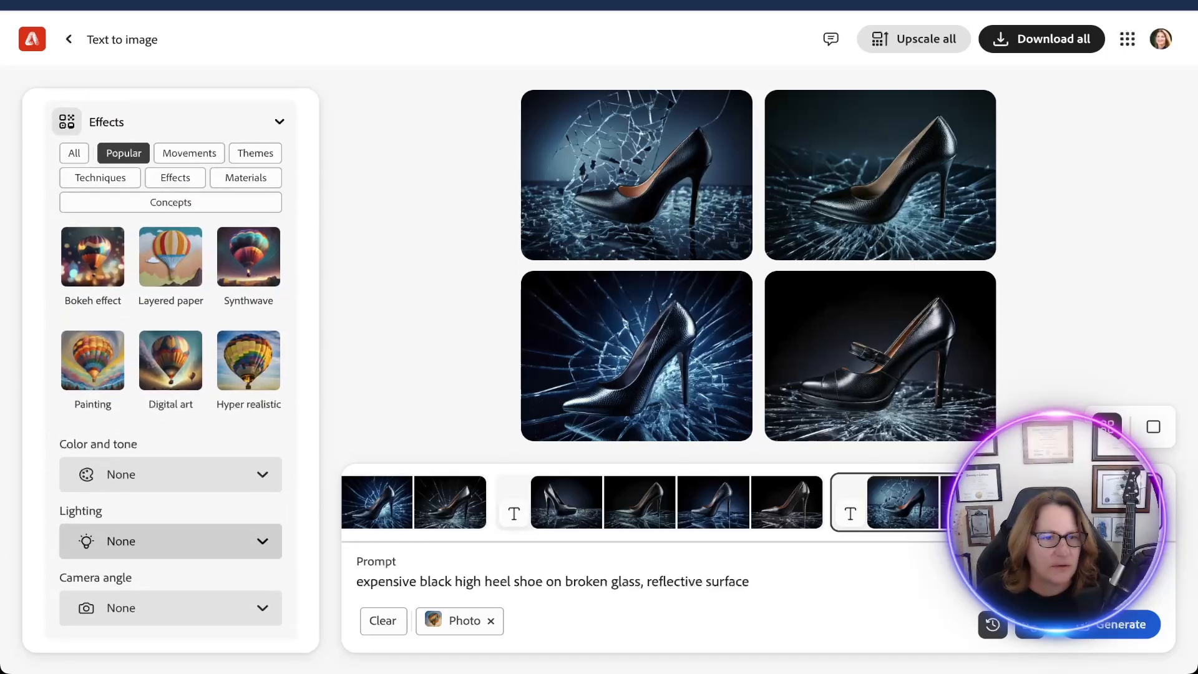
left_click(170, 361)
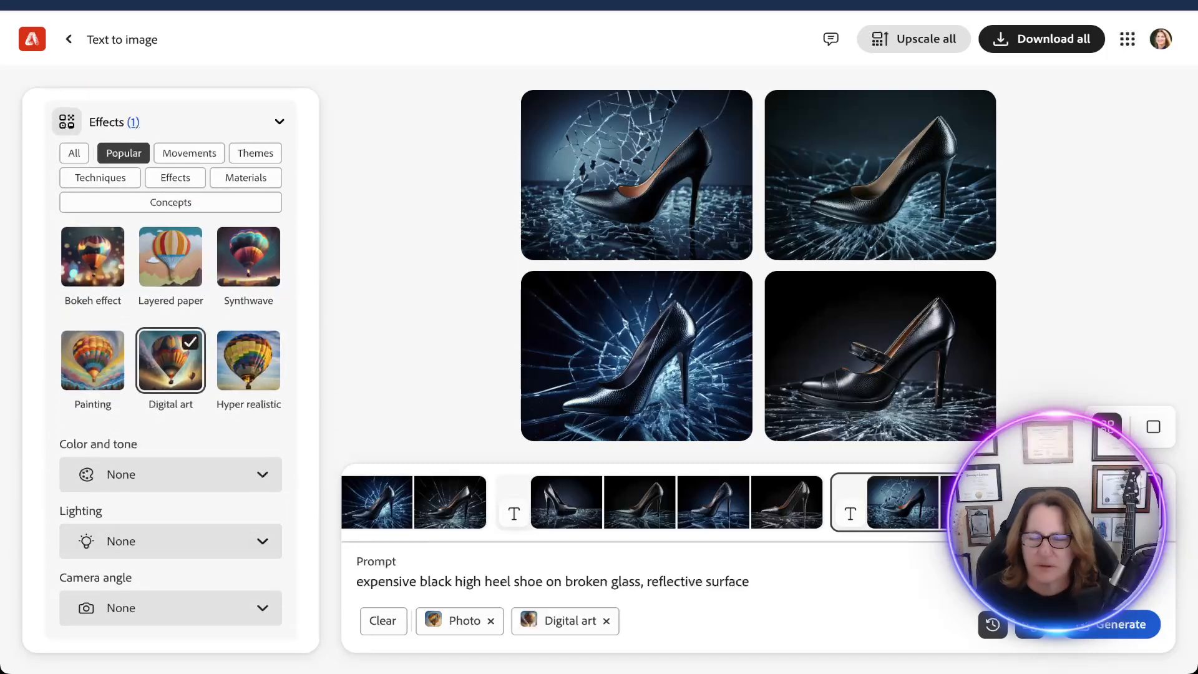
left_click(1120, 624)
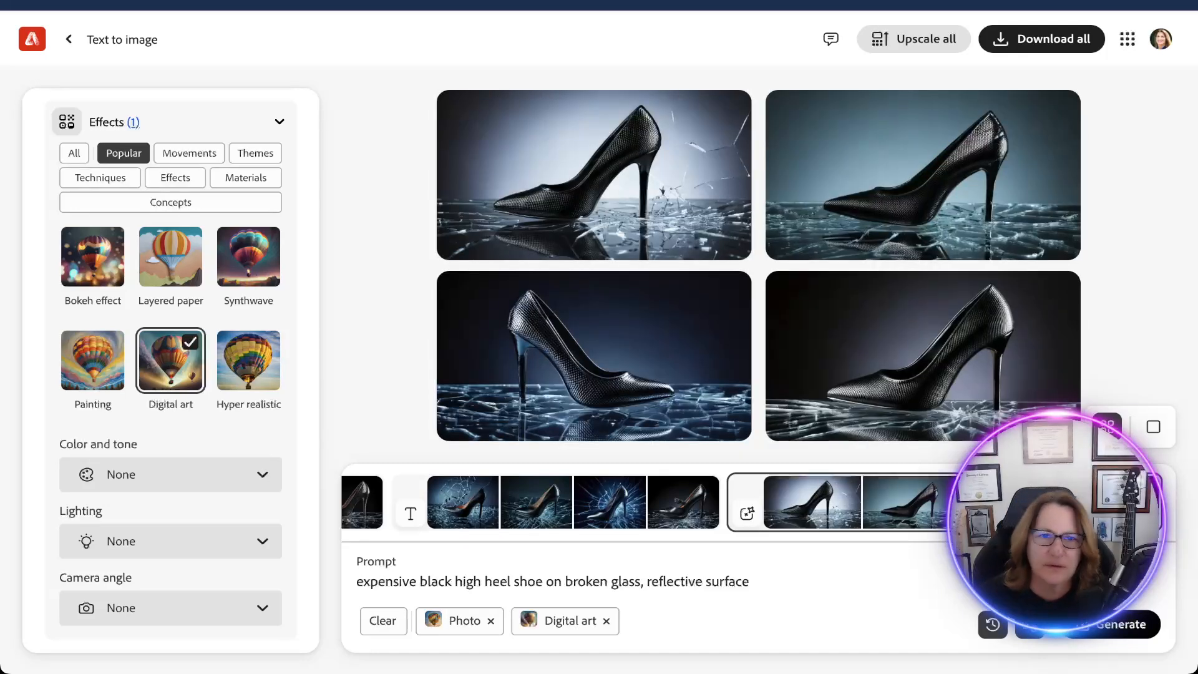
View the generated image of the right-facing shoe on blue broken glass enlarged, and return to the image set.
left_click(594, 356)
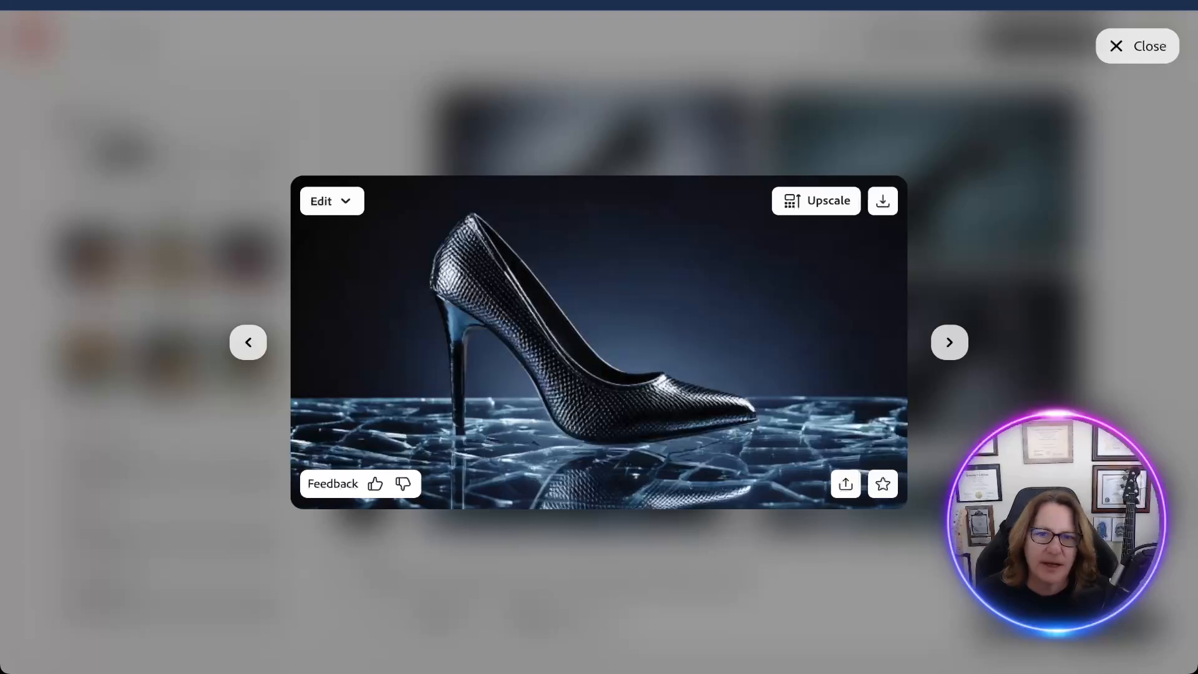
left_click(1137, 45)
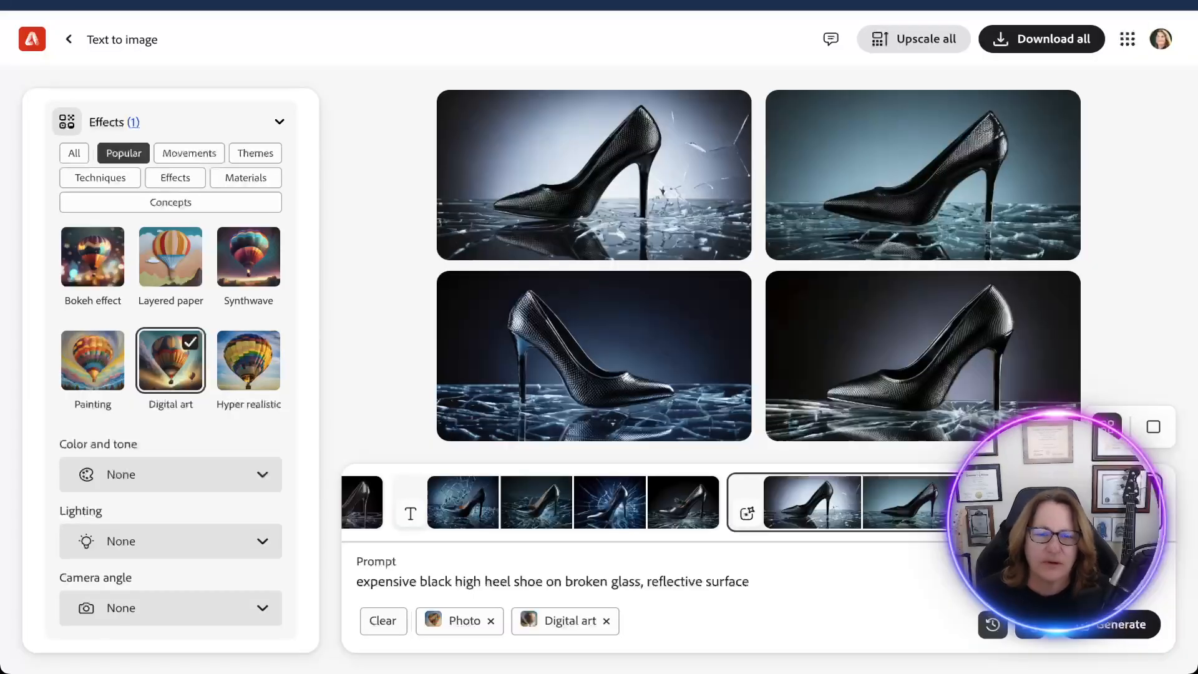
mouse_move(611, 349)
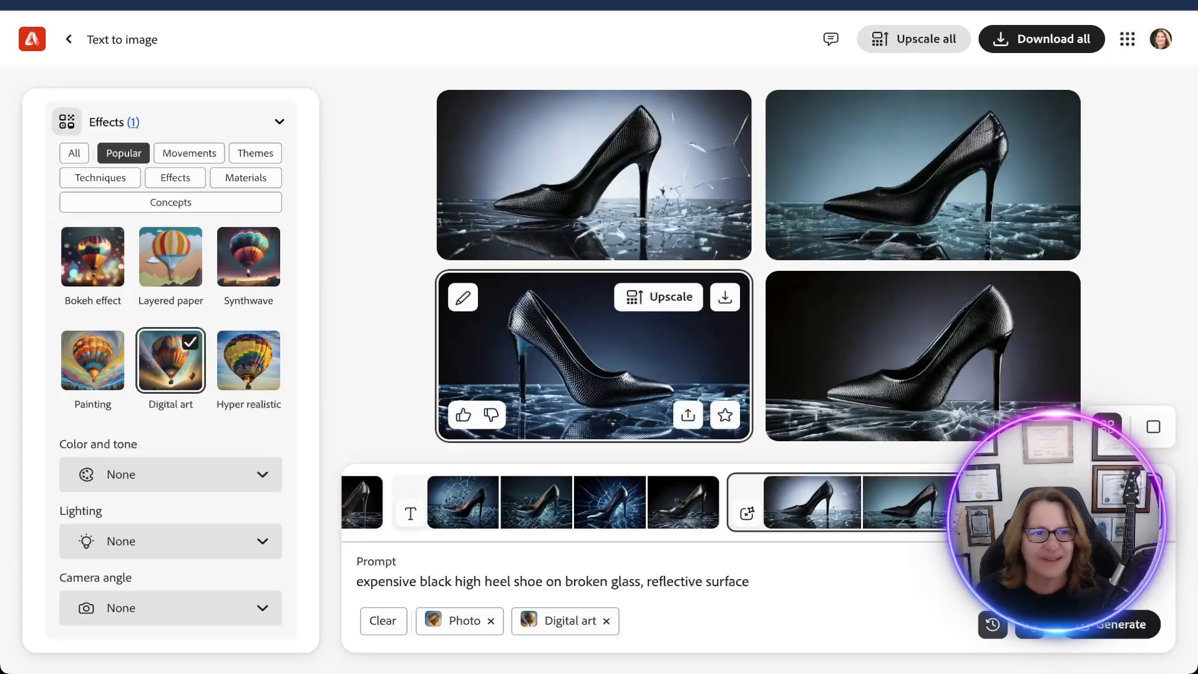
Set the aspect ratio to Landscape (4:3) and the content type to Art.
scroll(170, 368, "up", 15)
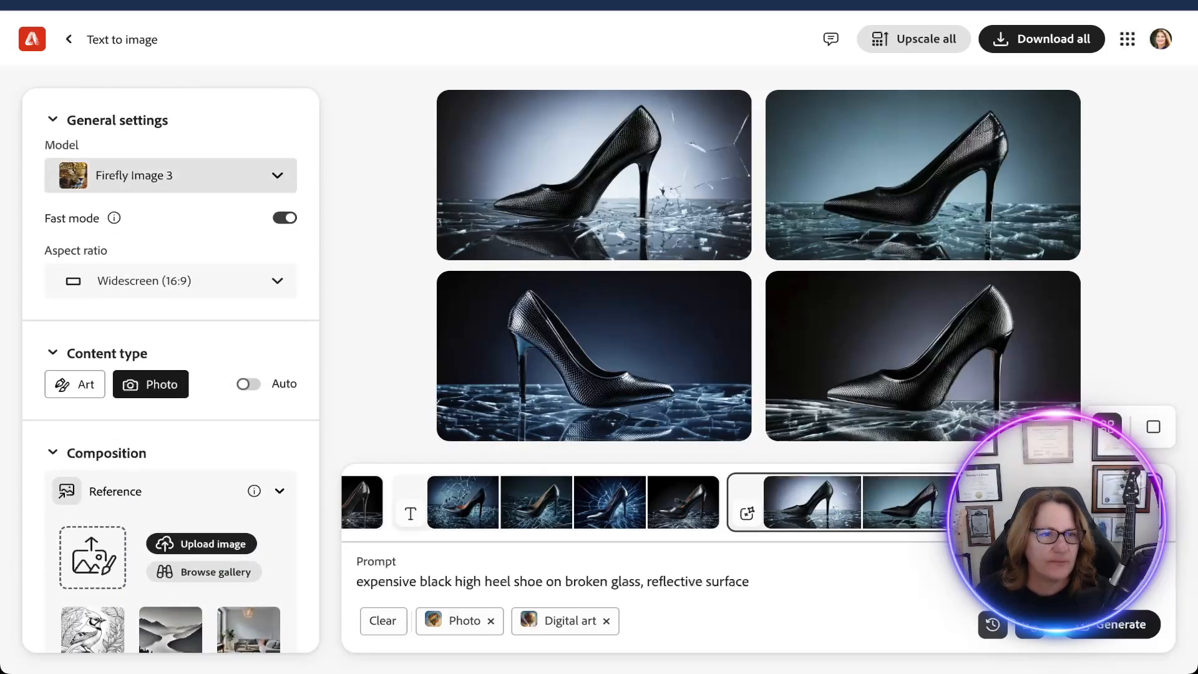
left_click(170, 281)
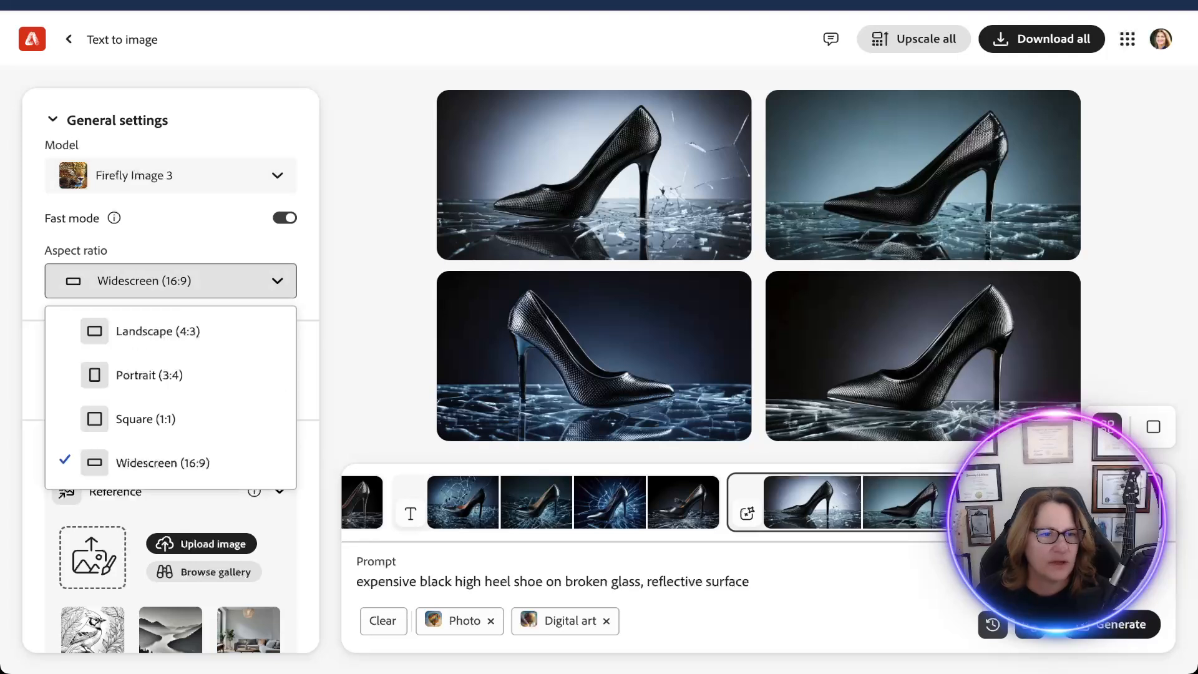
left_click(158, 330)
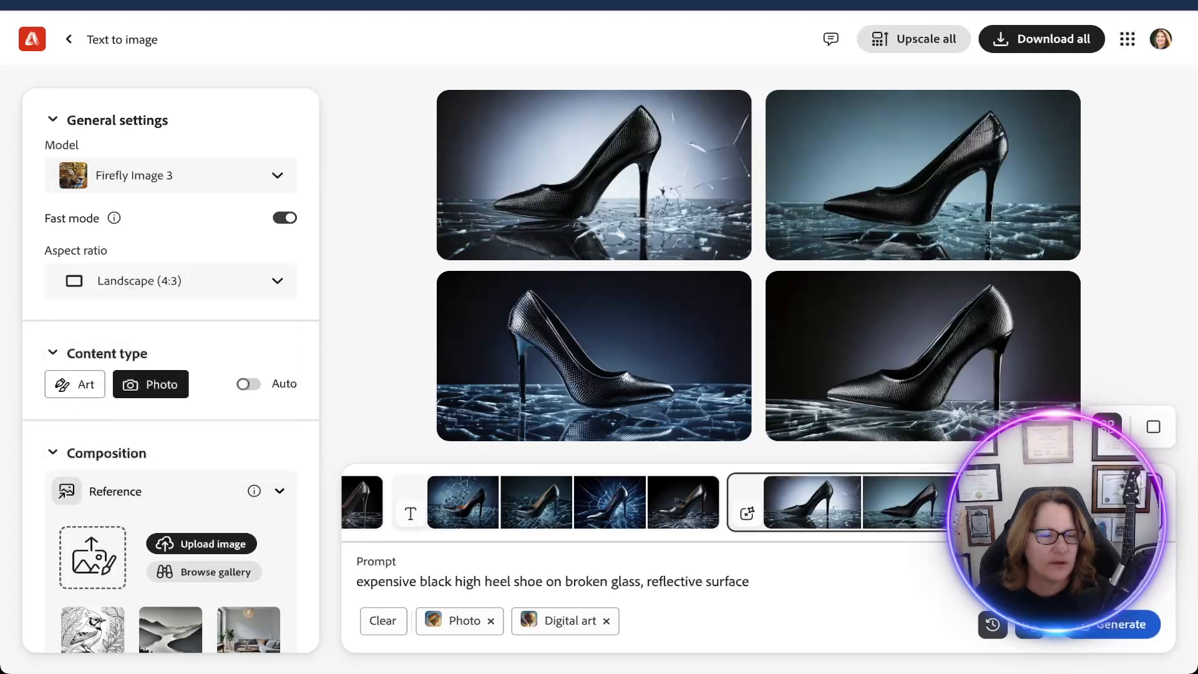
left_click(75, 383)
Raise the visual intensity to about three quarters and choose the neon ring silhouette as style reference.
scroll(171, 375, "down", 8)
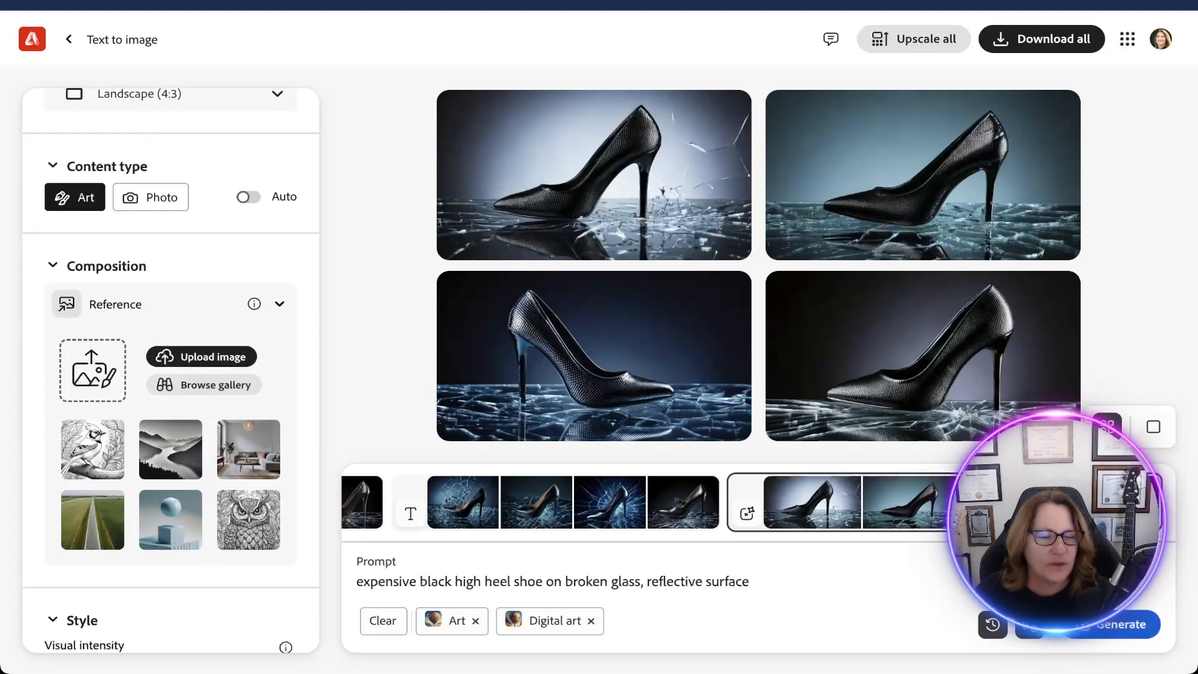
scroll(171, 374, "down", 2)
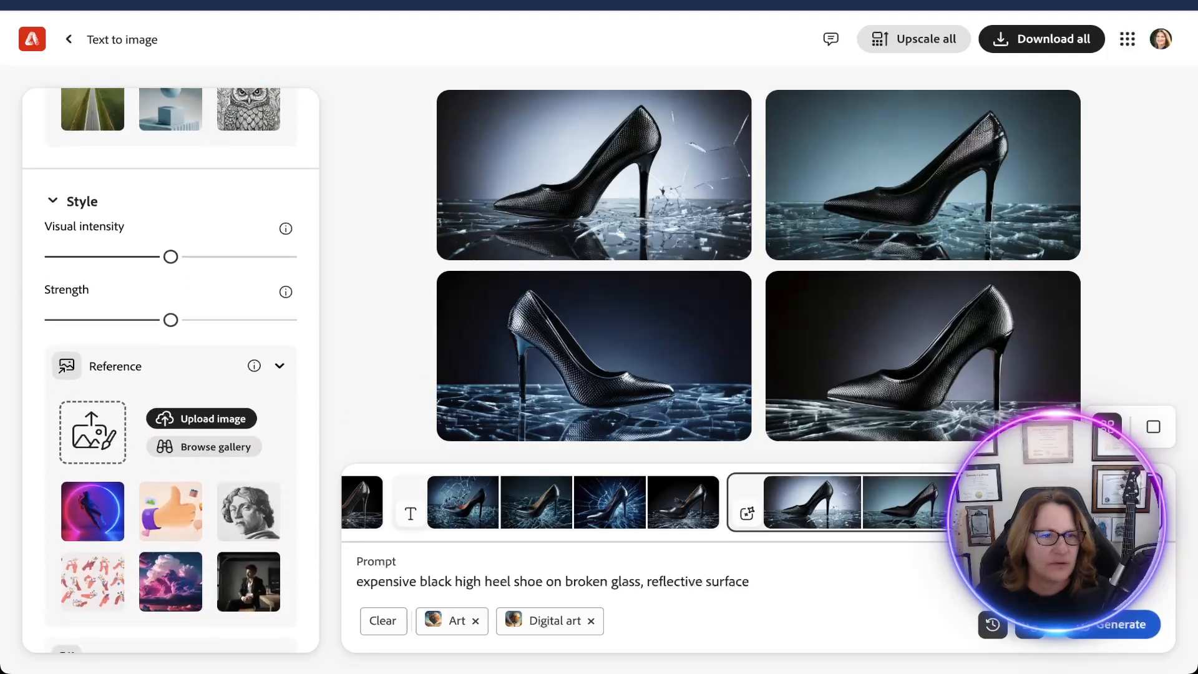
left_click_drag(170, 256, 230, 257)
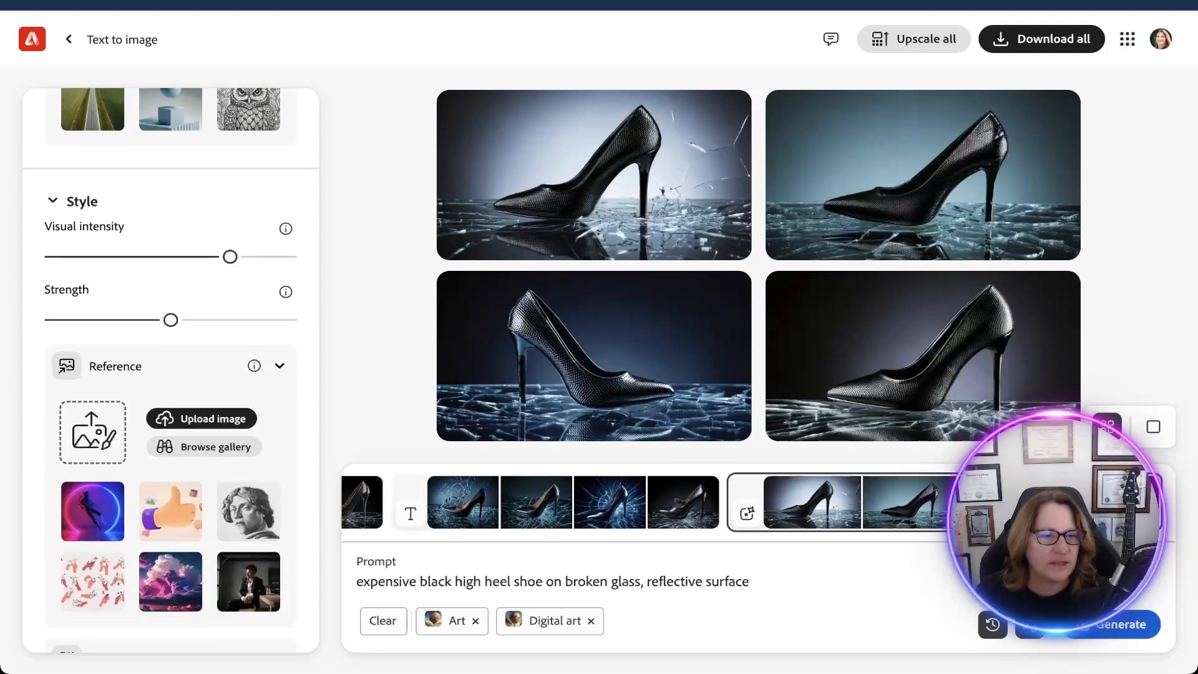
scroll(229, 256, "down", 2)
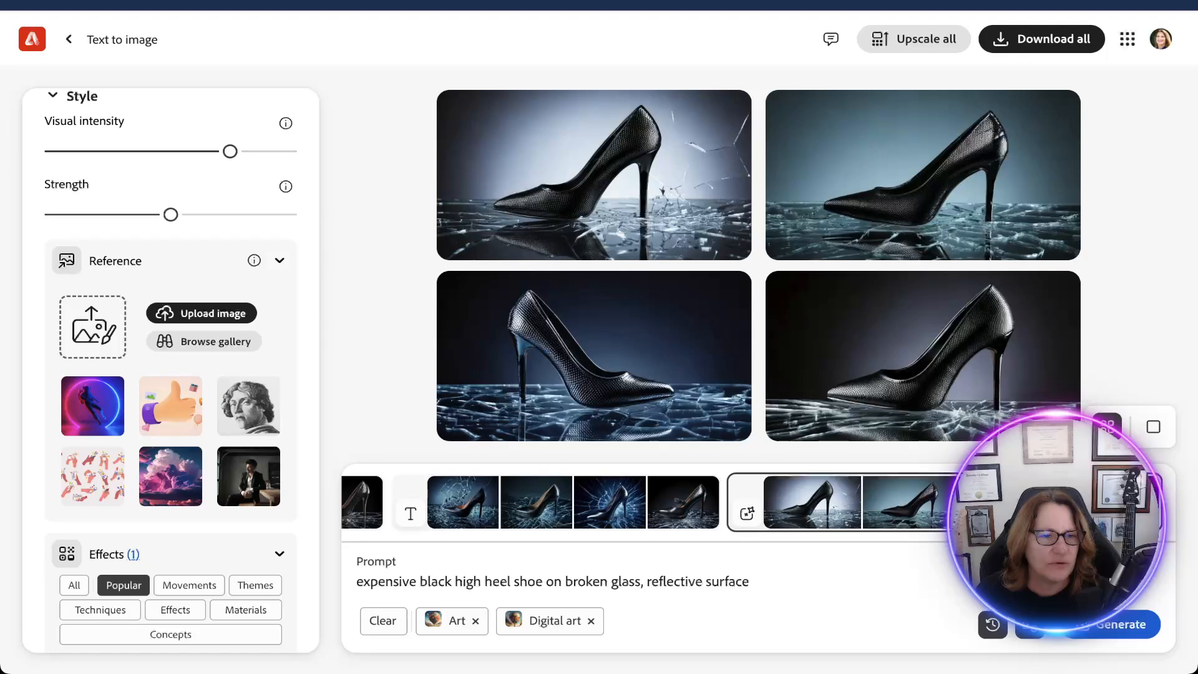
left_click(92, 406)
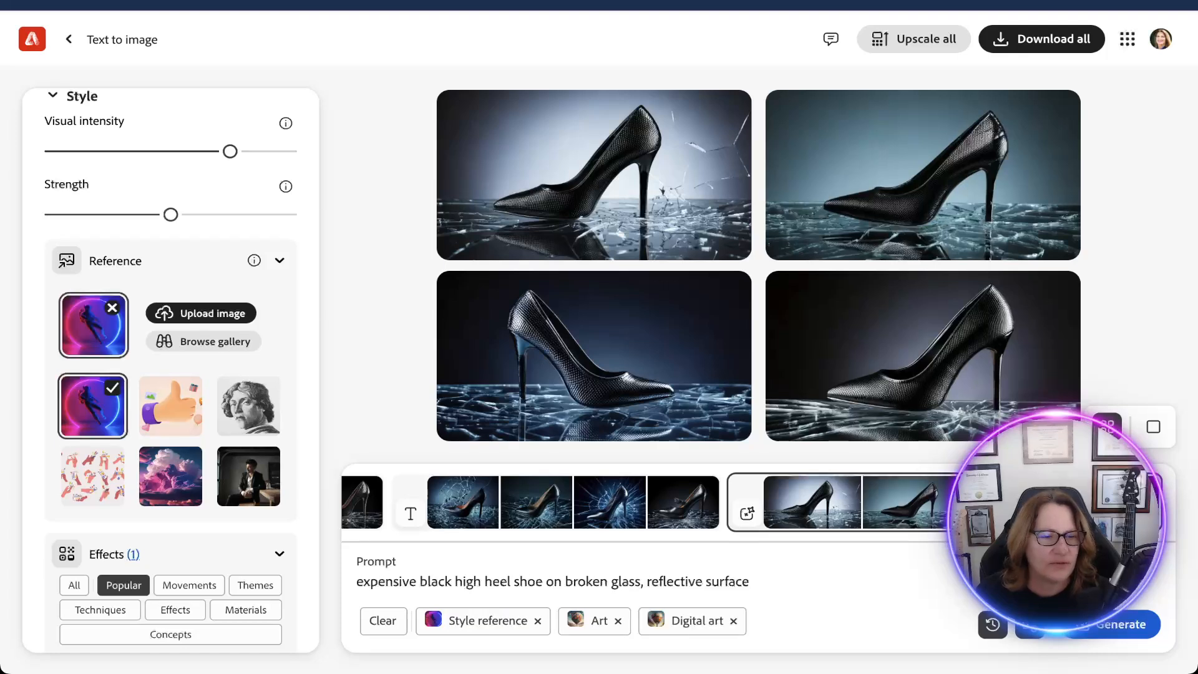
Show all effects and look through the Movements group.
scroll(170, 374, "down", 4)
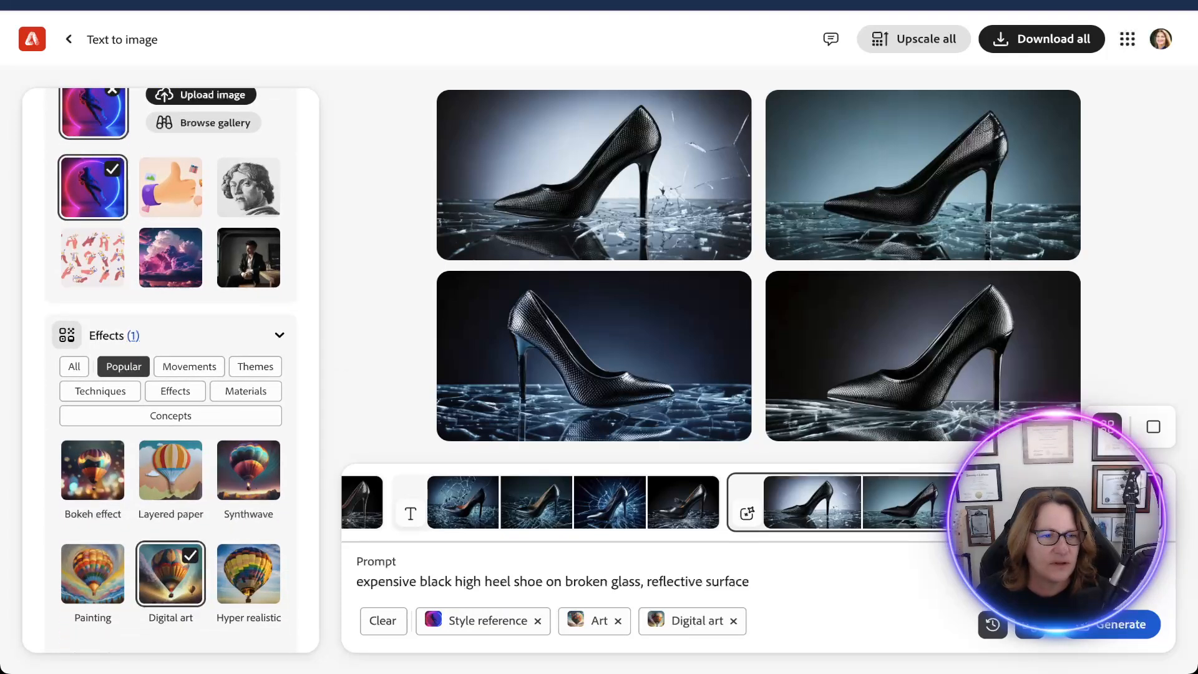
left_click(74, 366)
scroll(73, 366, "down", 4)
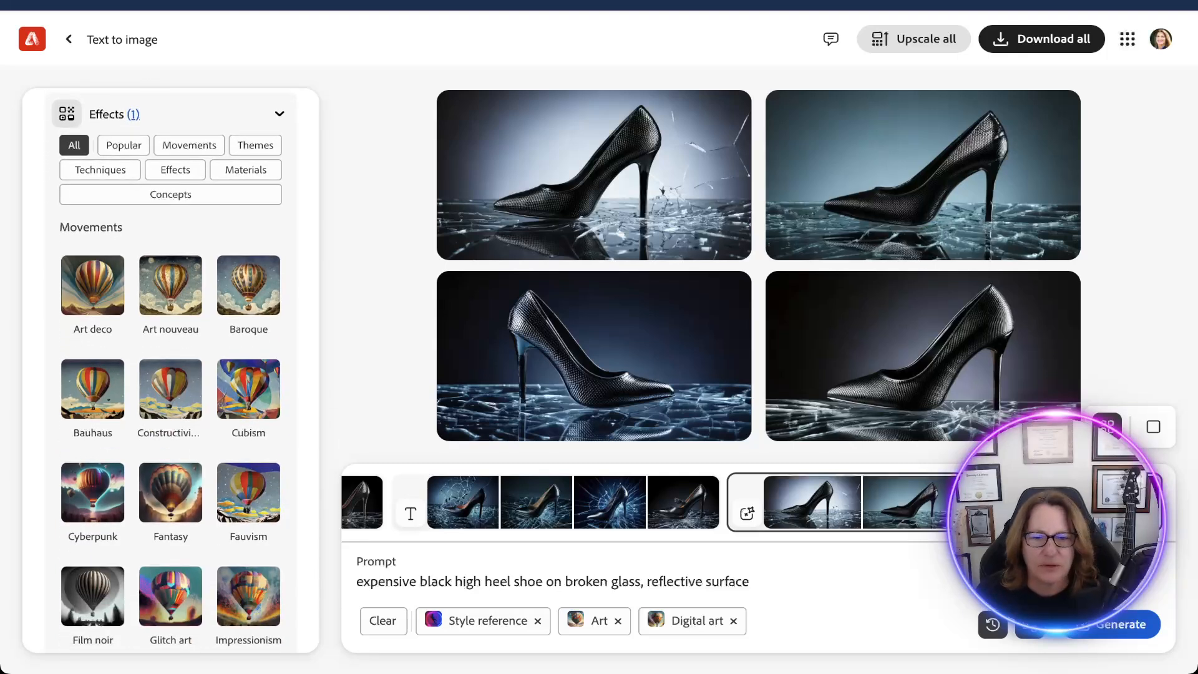
Replace the prompt with "make a can of soda in the style of Van gogh" and generate the images, dismissing any notice.
left_click_drag(750, 582, 356, 582)
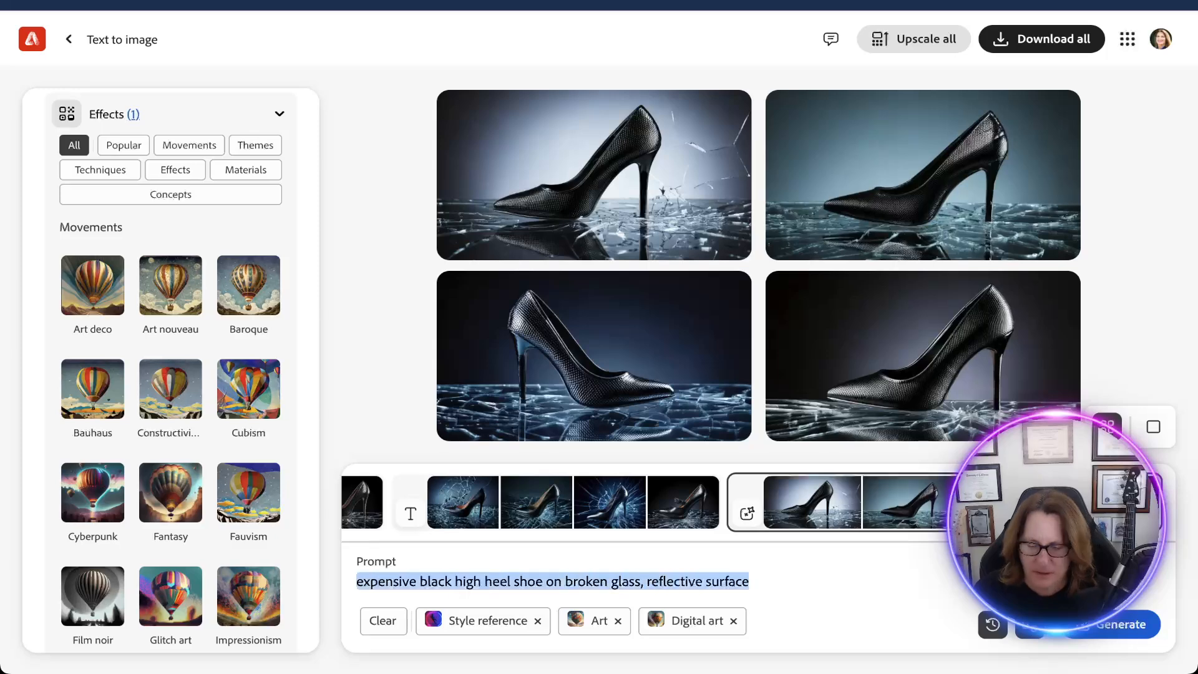
type("make a")
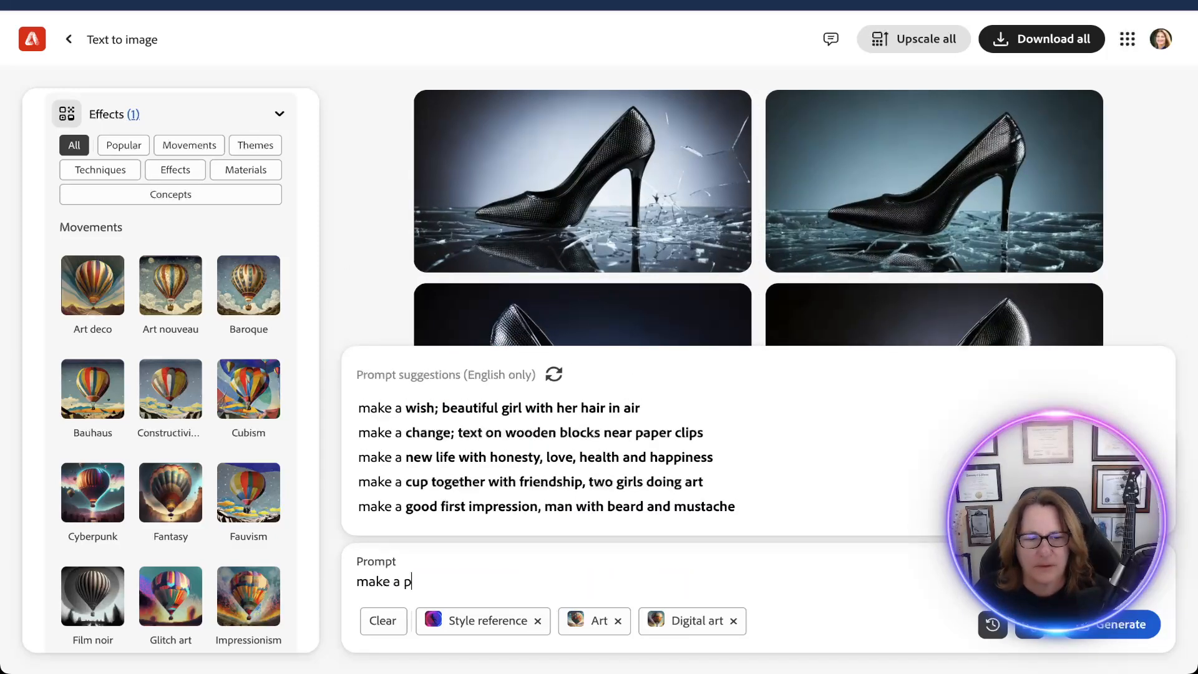
type("ca")
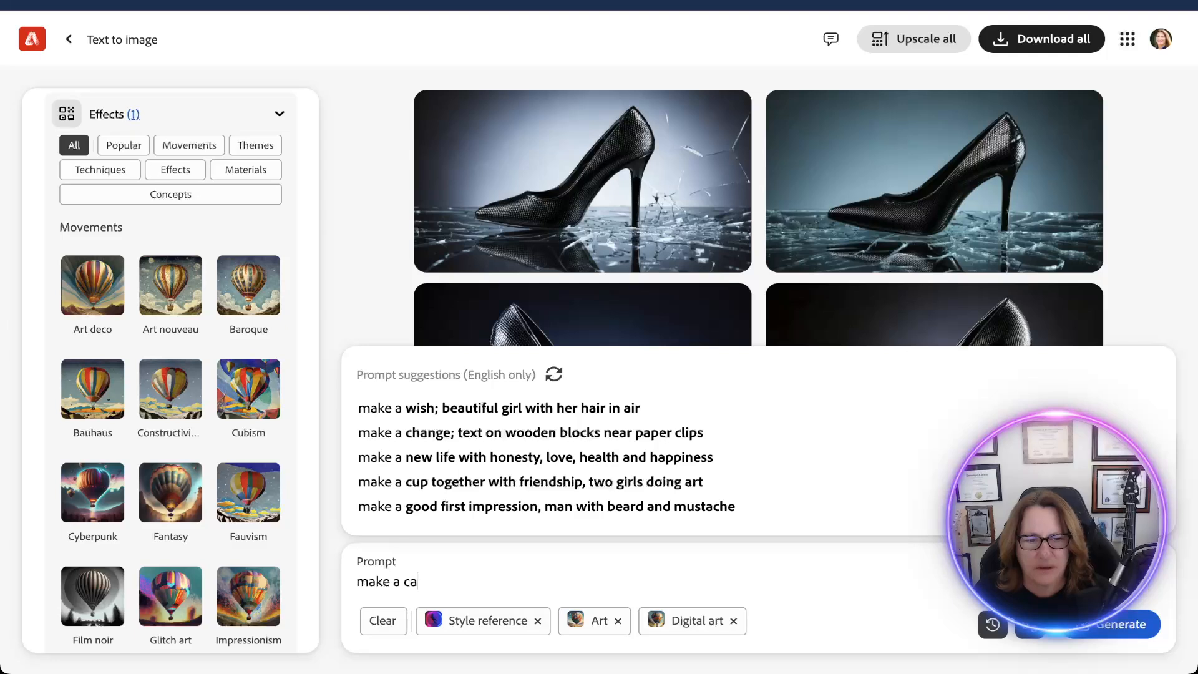
type("n of")
key("BackSpace")
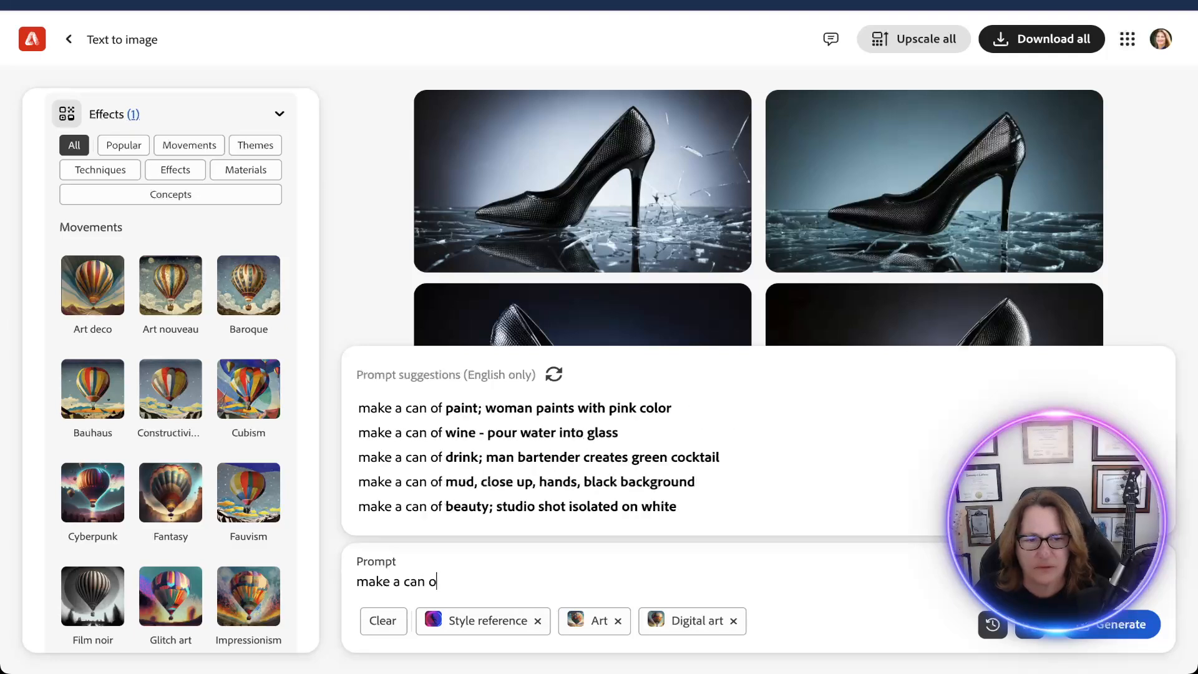
type("soda in the")
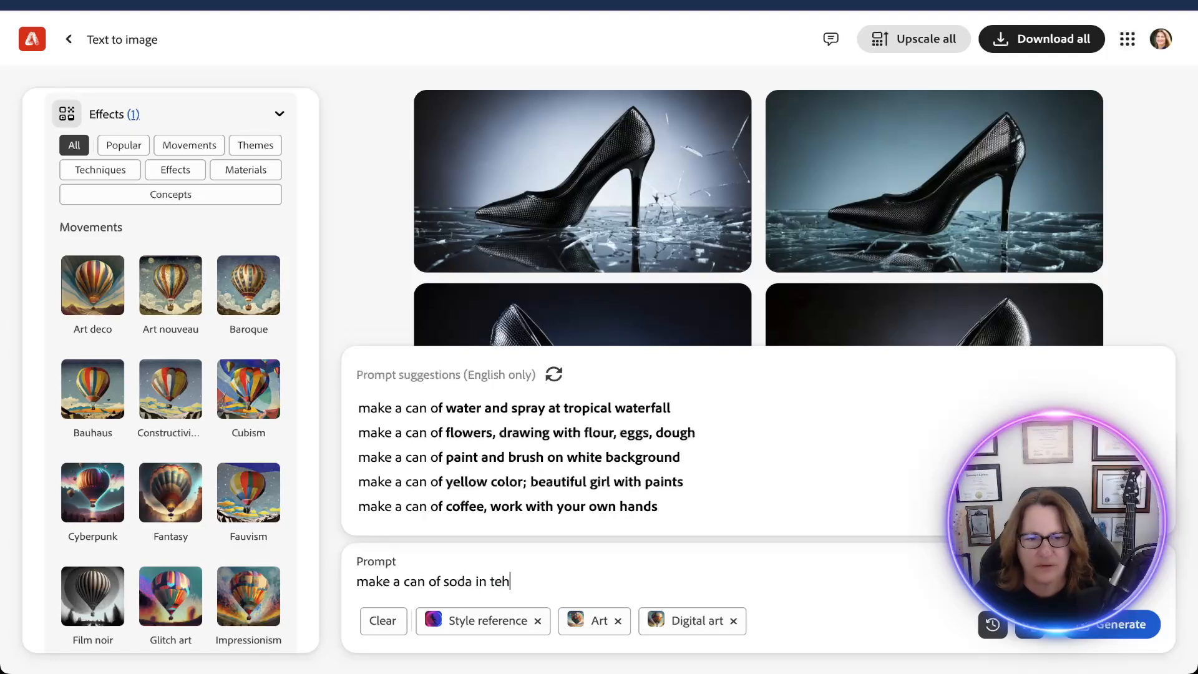
type(" st")
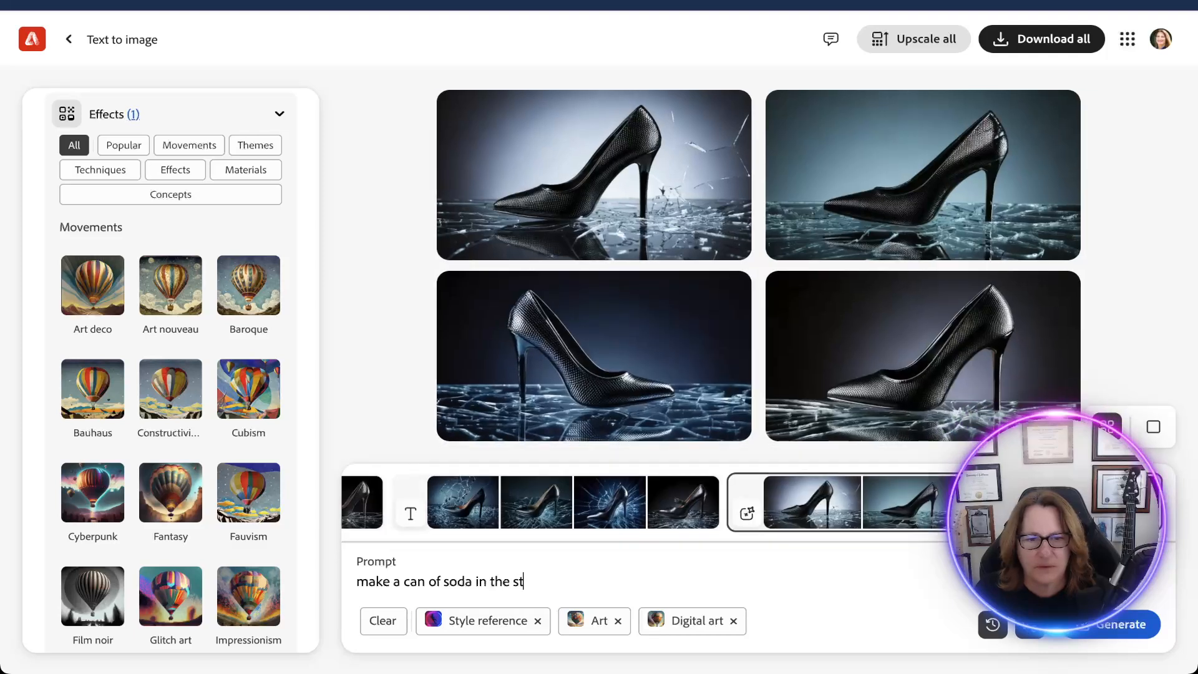
type("yle of Van g")
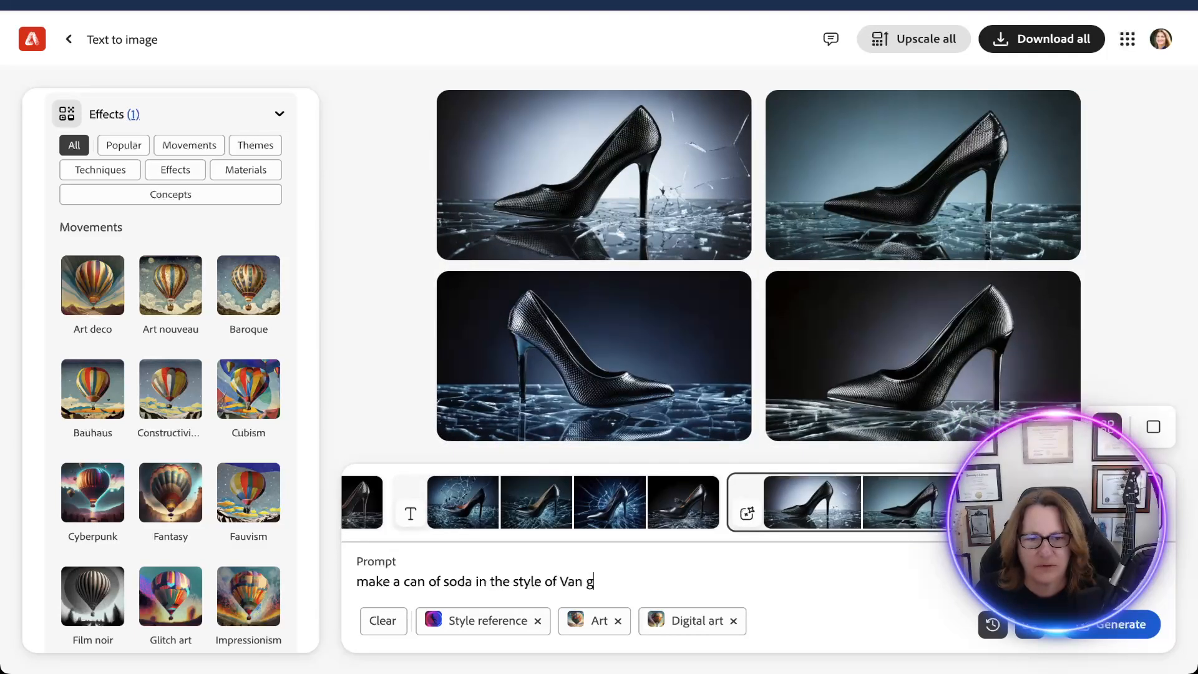
type("ogh")
key("Return")
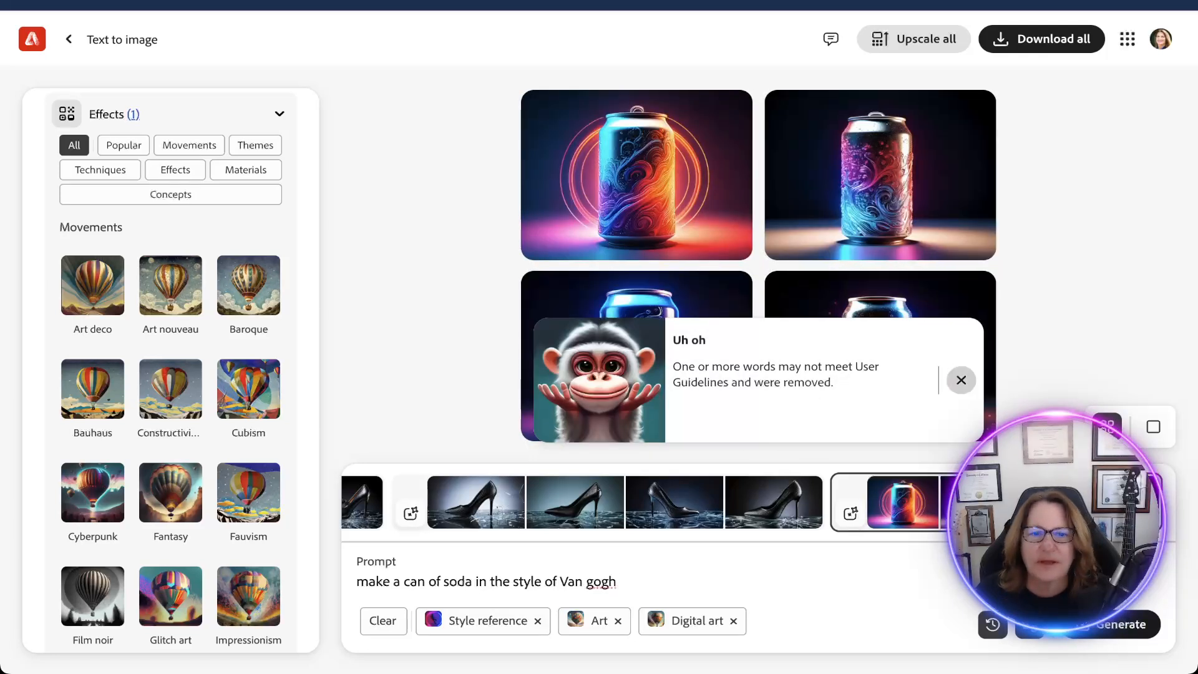
left_click(961, 380)
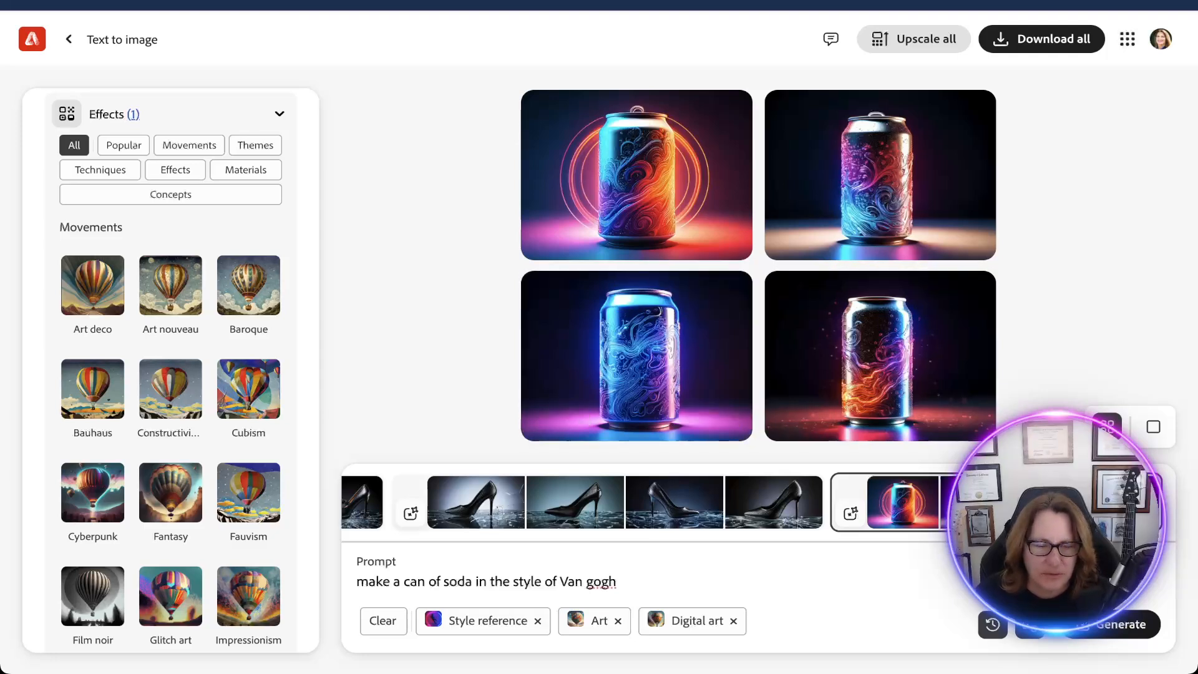
Change the prompt to "make any animal in the style of Van gogh" and generate images, dismissing any notice.
left_click_drag(472, 580, 393, 580)
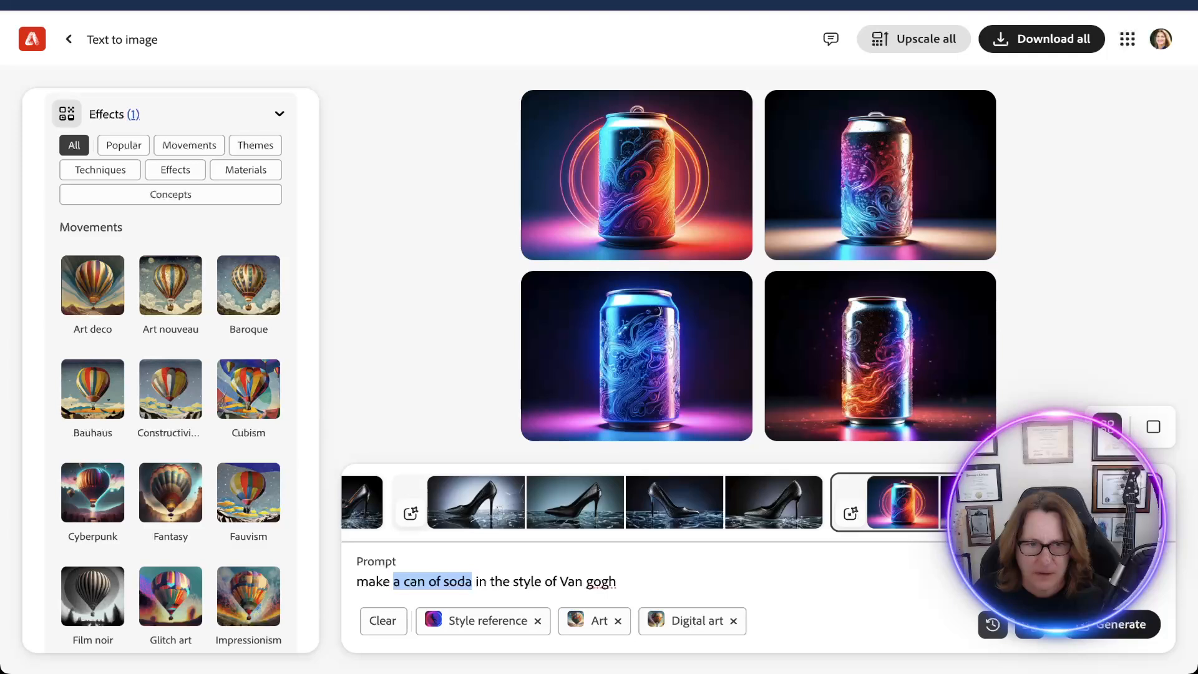
type("ake a")
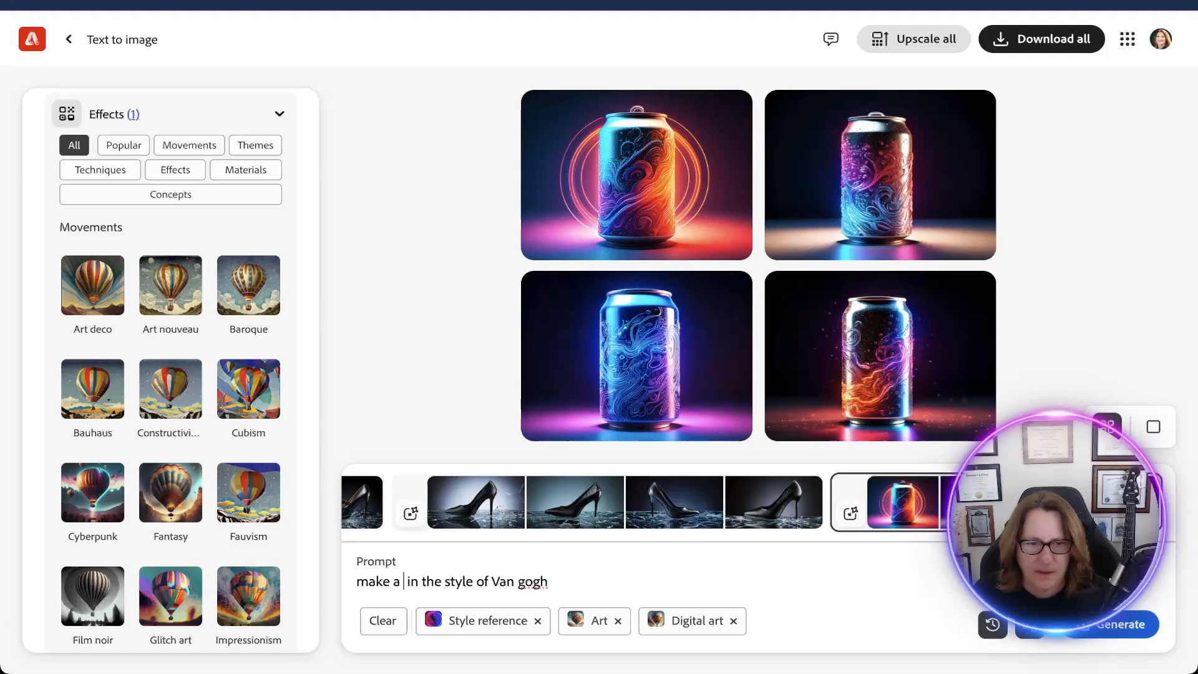
type("ny an")
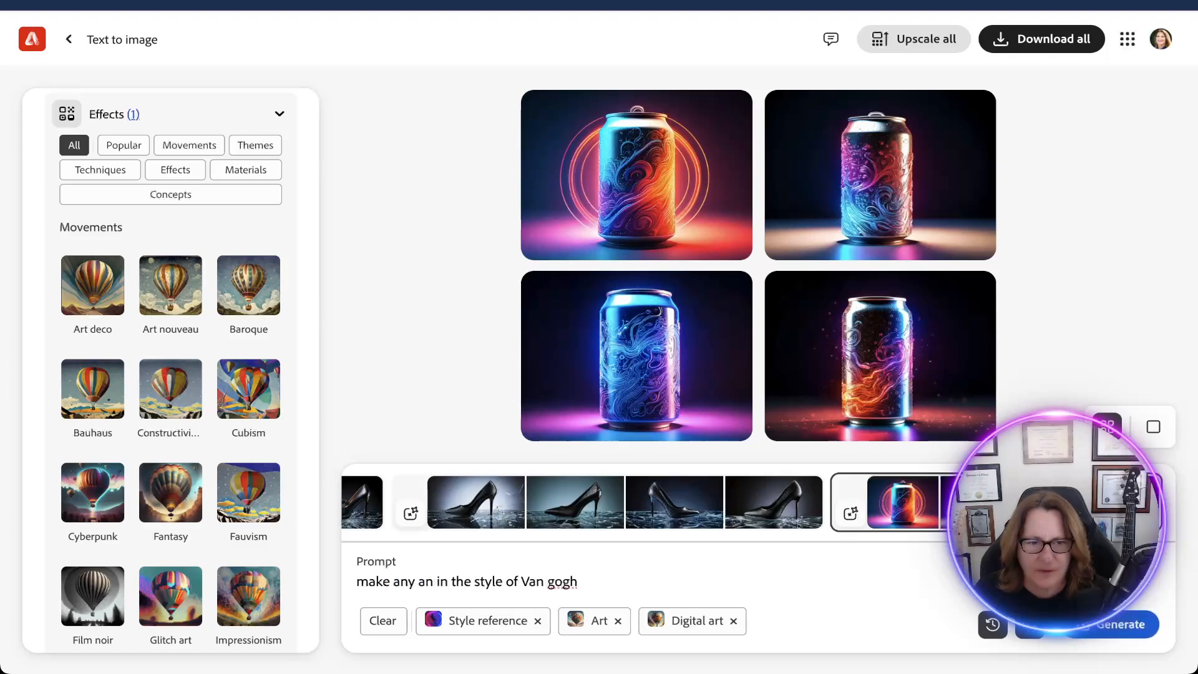
type("imal")
key("Return")
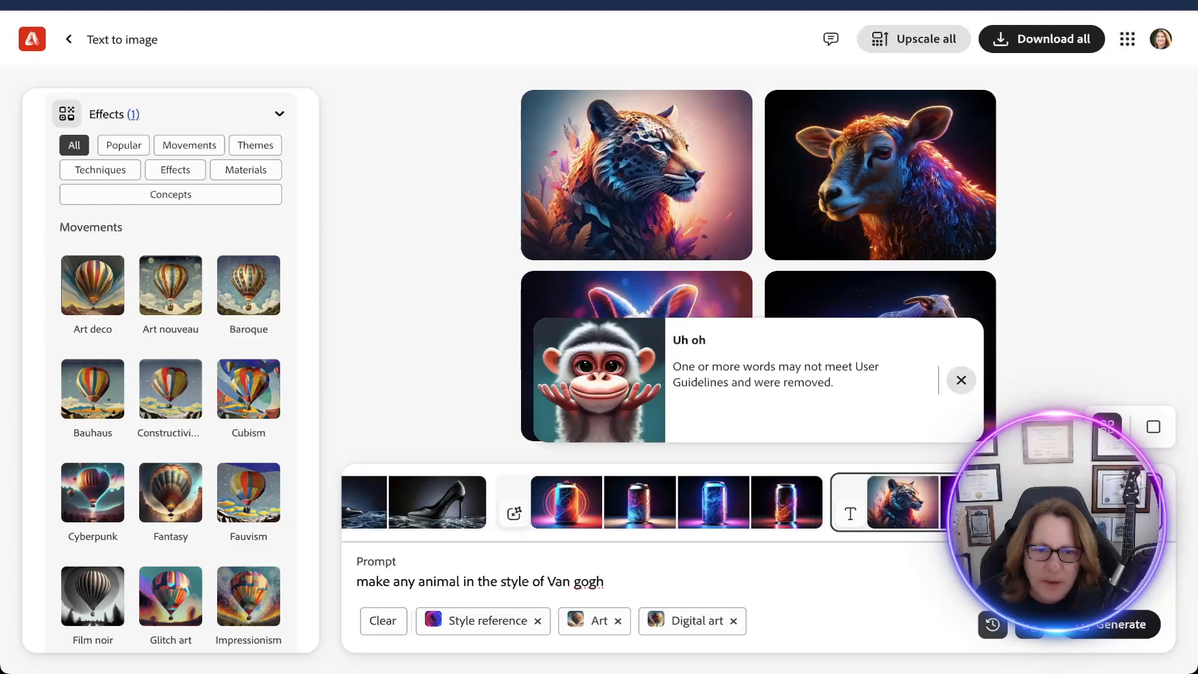
left_click(960, 380)
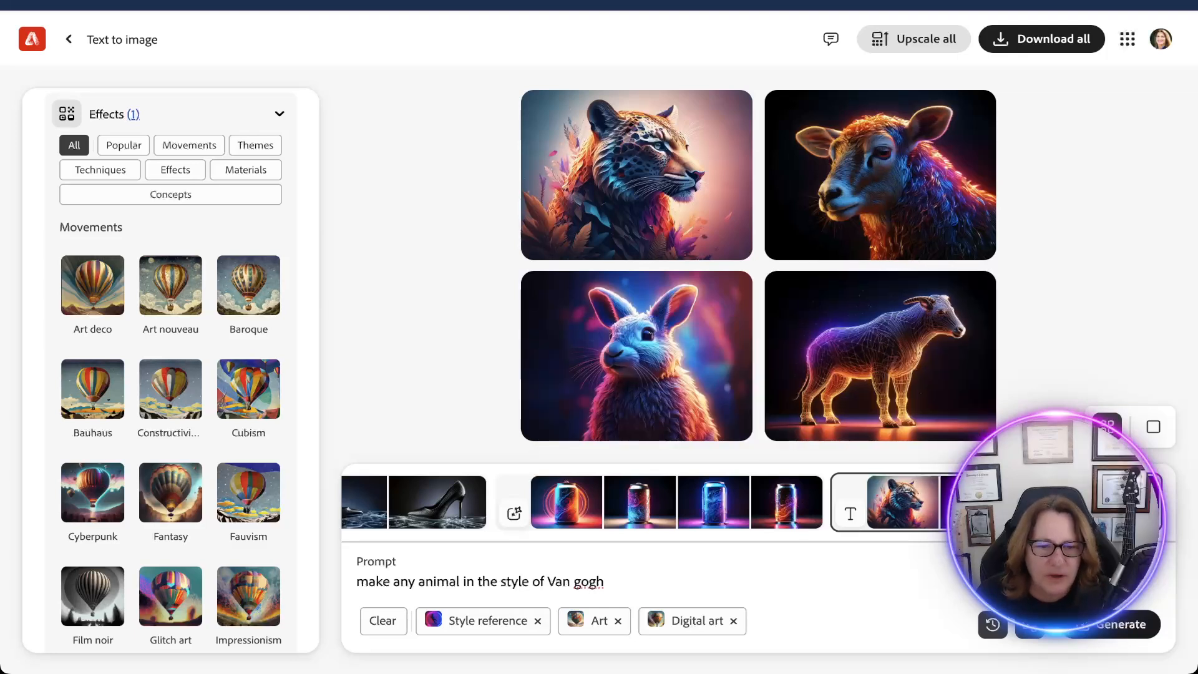
Replace the artist reference so the prompt reads "make any animal in the style modernism" and generate images.
left_click_drag(604, 581, 533, 581)
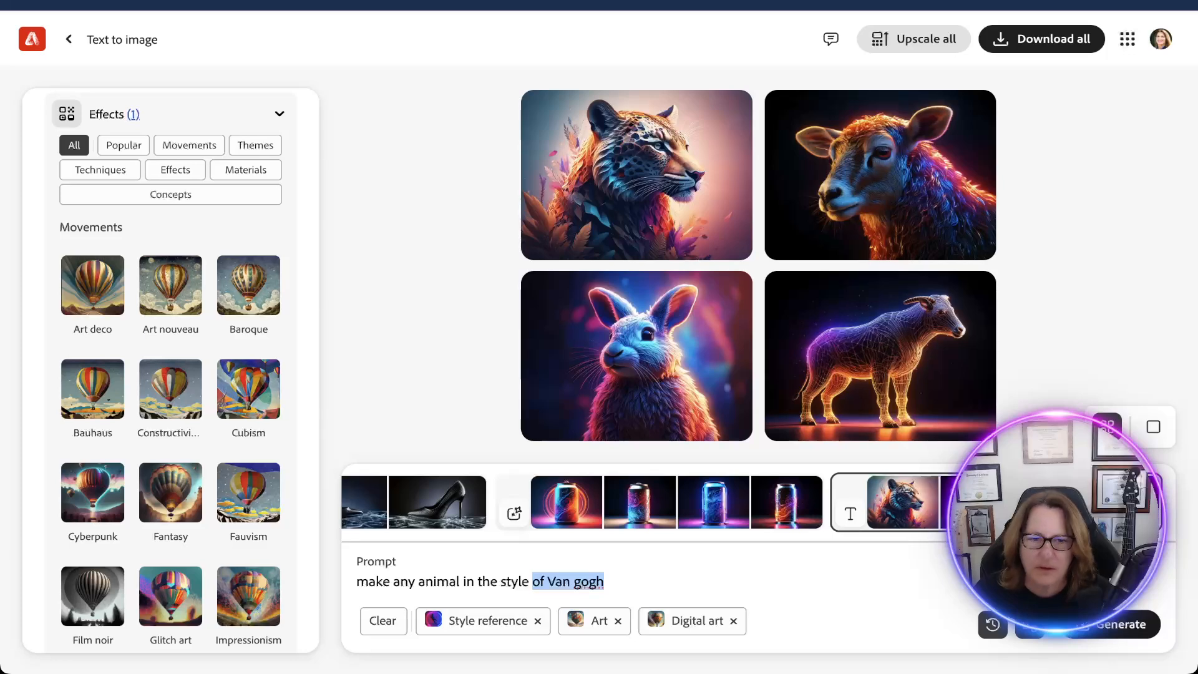
type("modernism")
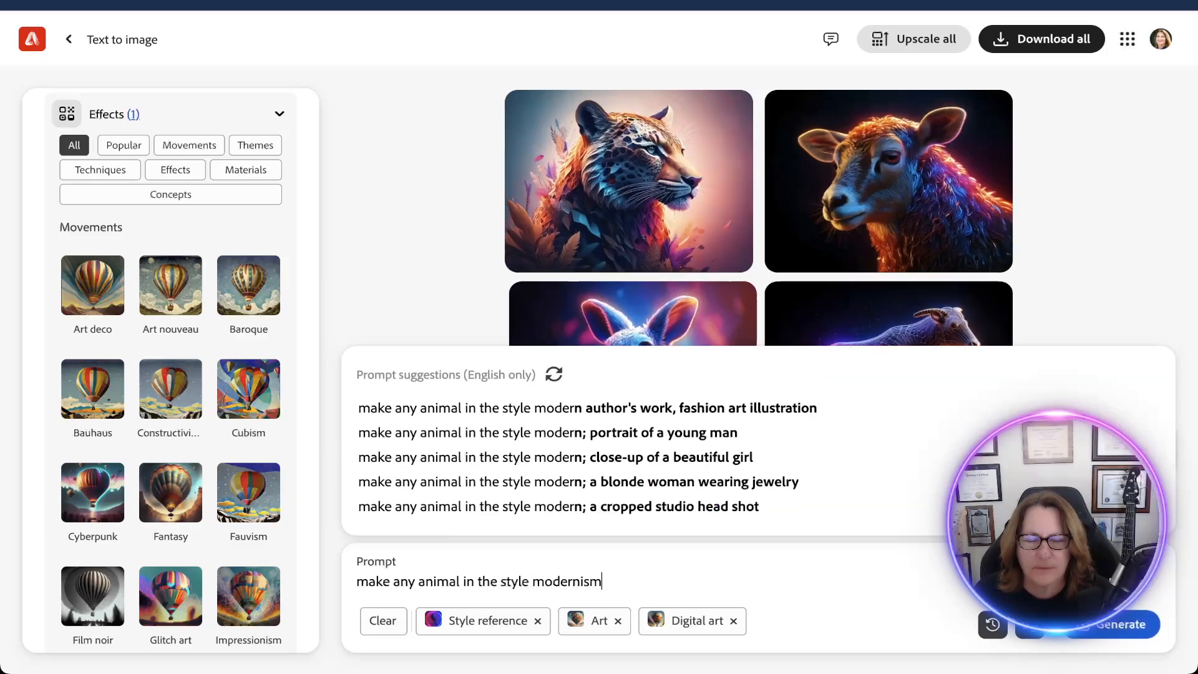
key("Return")
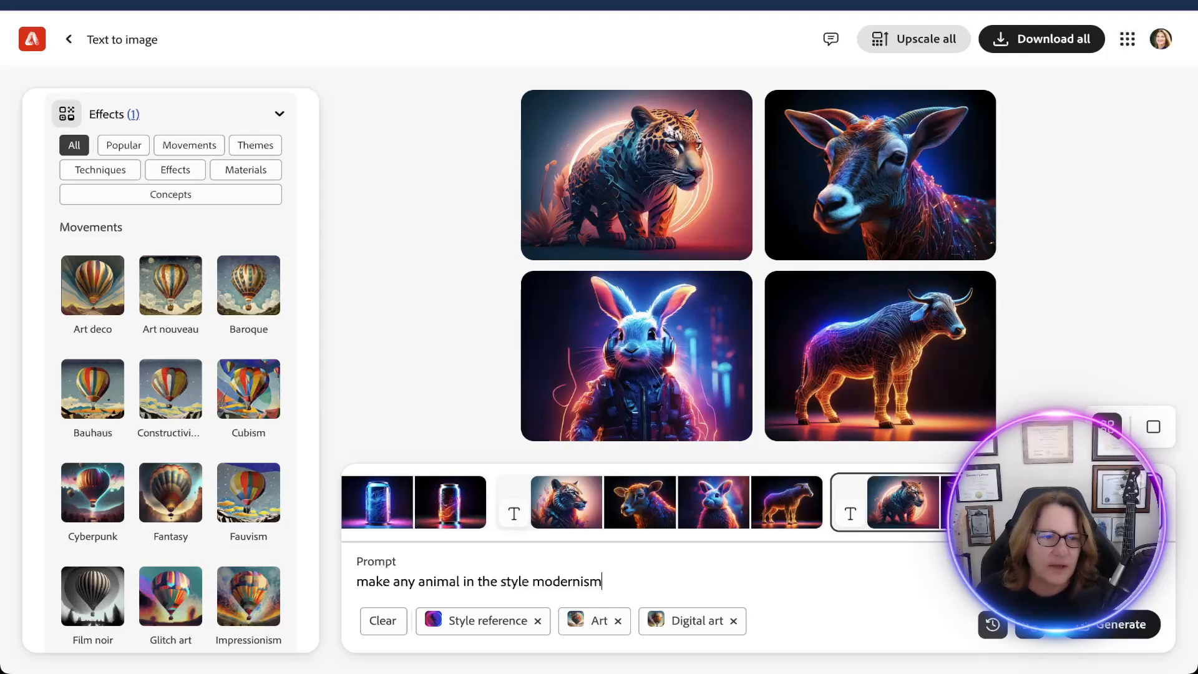
Add the Science fiction effect from the Movements group.
scroll(170, 370, "down", 5)
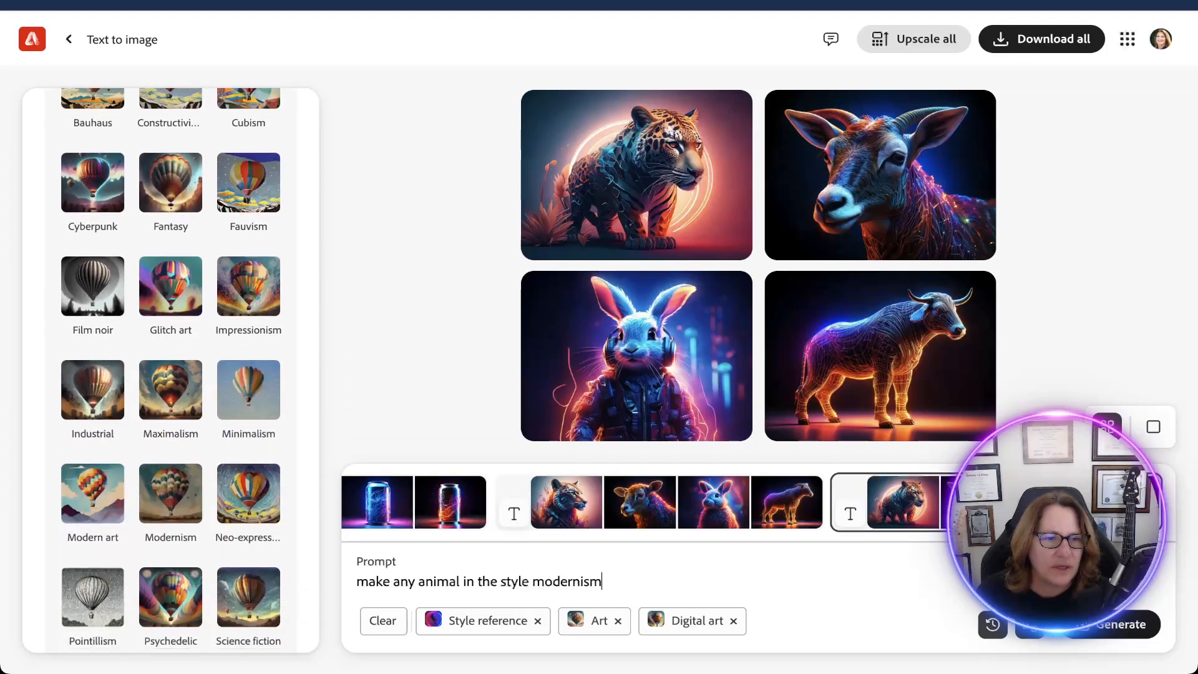
scroll(170, 371, "down", 3)
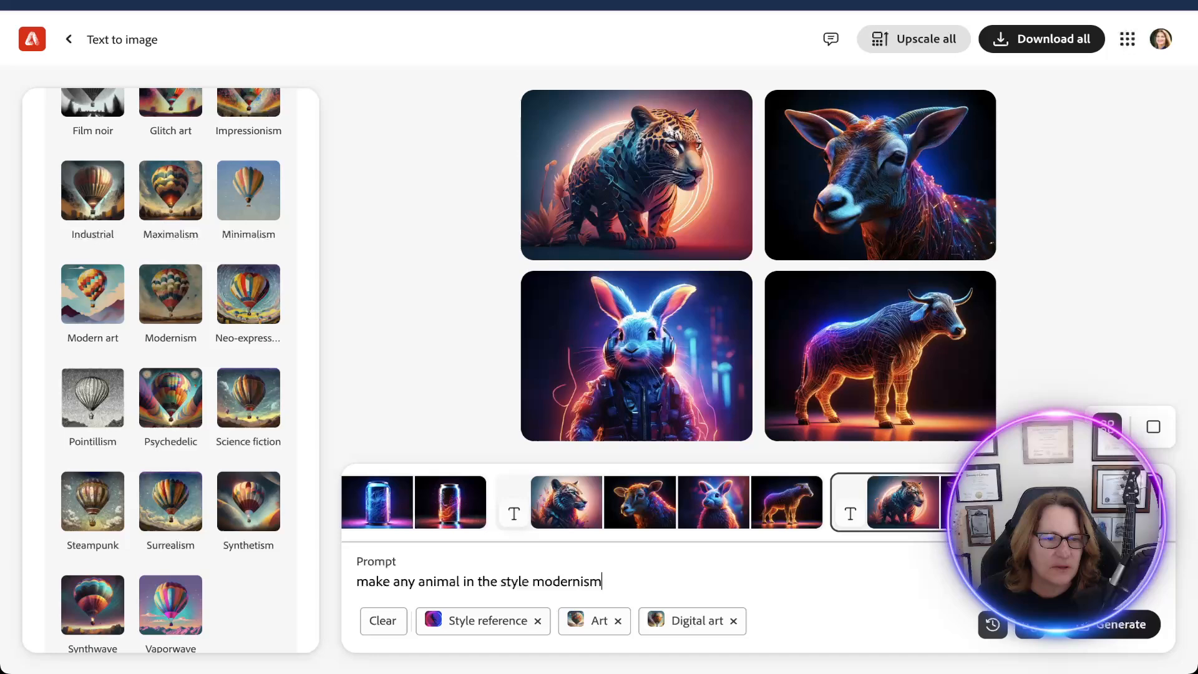
left_click(248, 398)
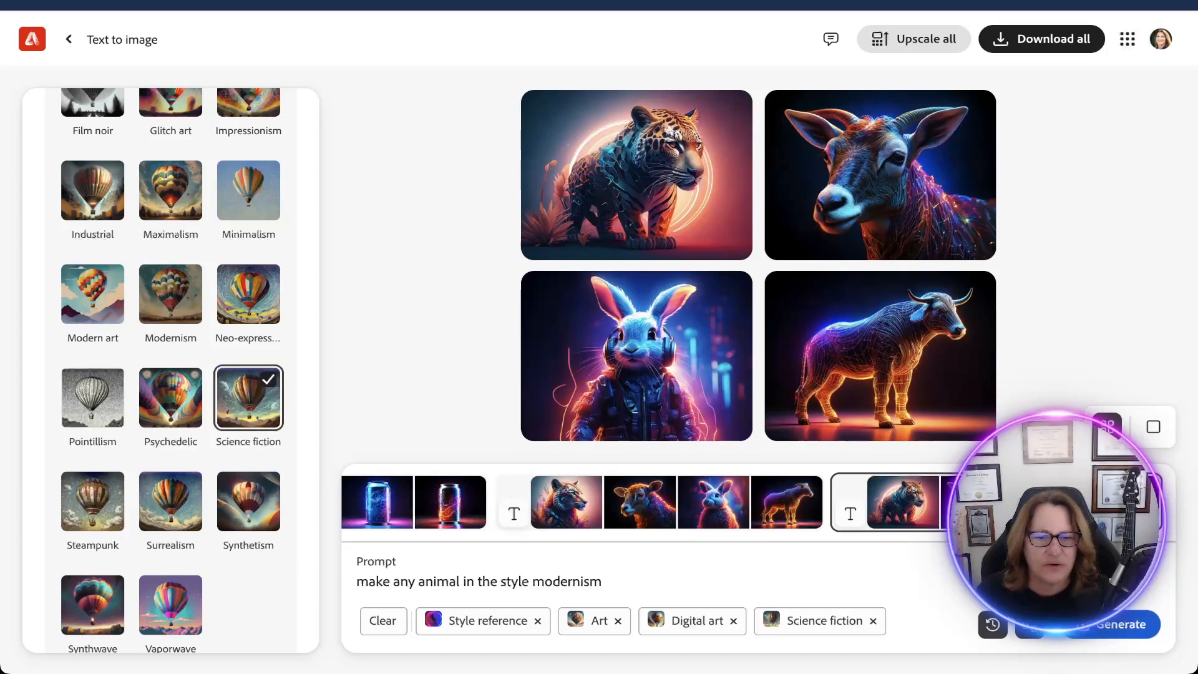
Replace the prompt with "apocalyptic scene earth future" and generate the images.
key("ctrl+shift+Left")
key("ctrl+shift+Left")
key("ctrl+shift+Left")
key("ctrl+shift+Left")
key("ctrl+shift+Left")
key("ctrl+shift+Left")
key("ctrl+shift+Left")
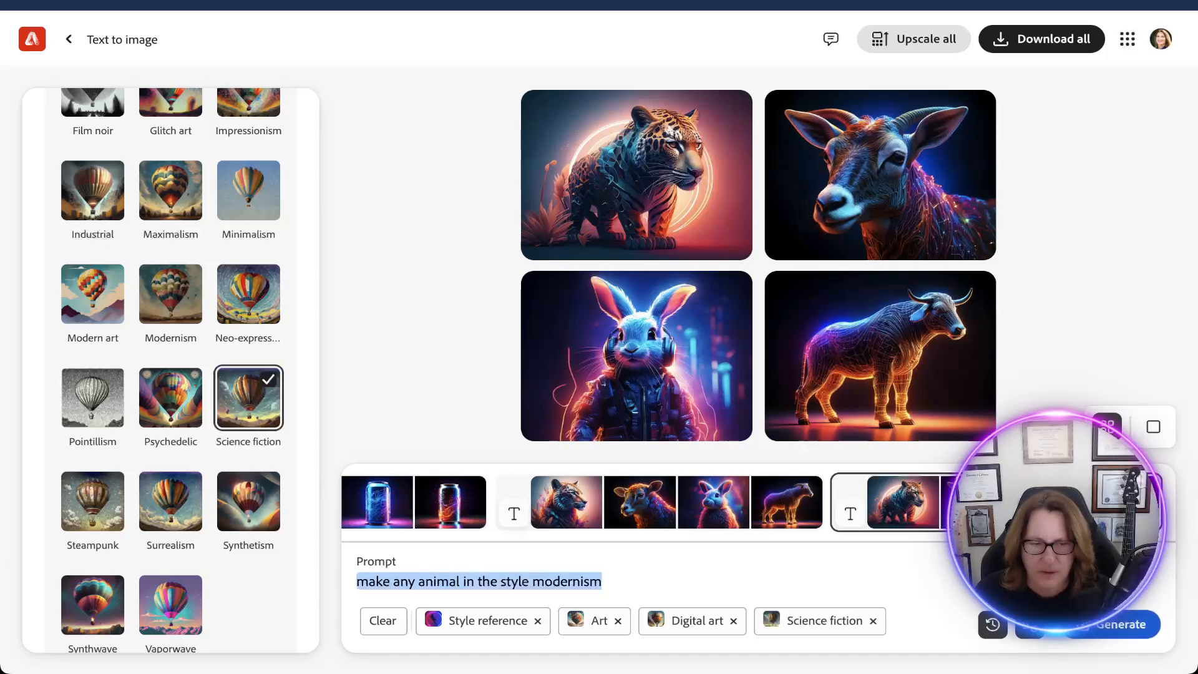
type("appo")
key("BackSpace")
key("BackSpace")
type("oc")
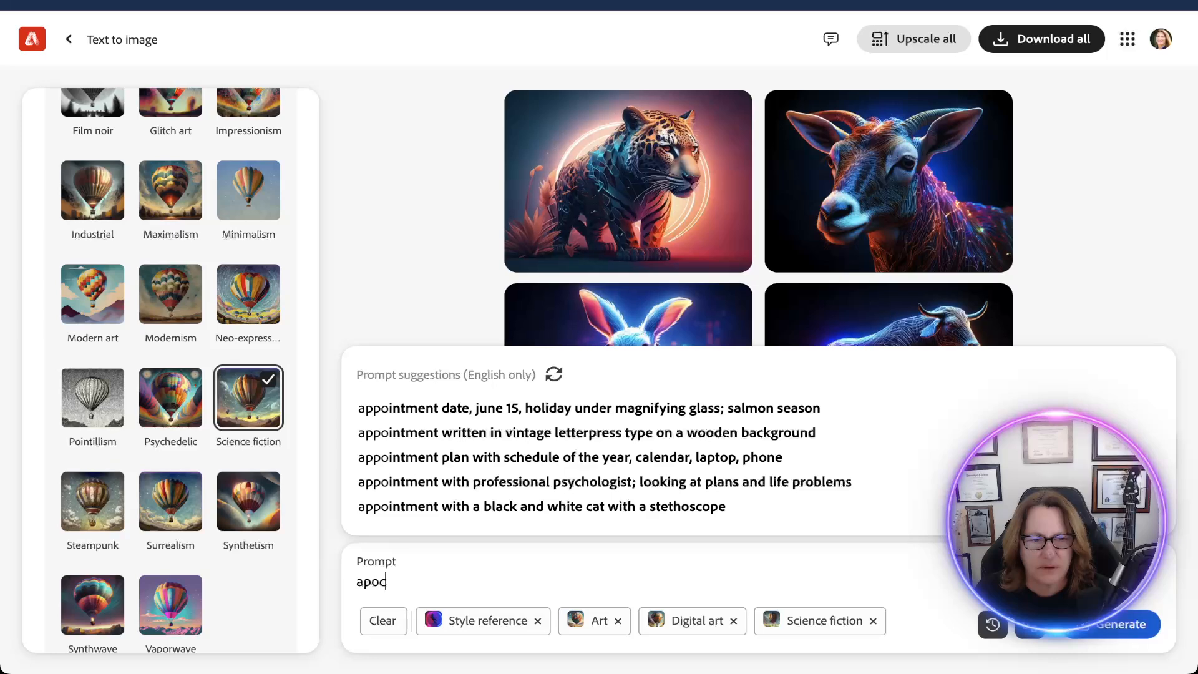
type("alyptic ")
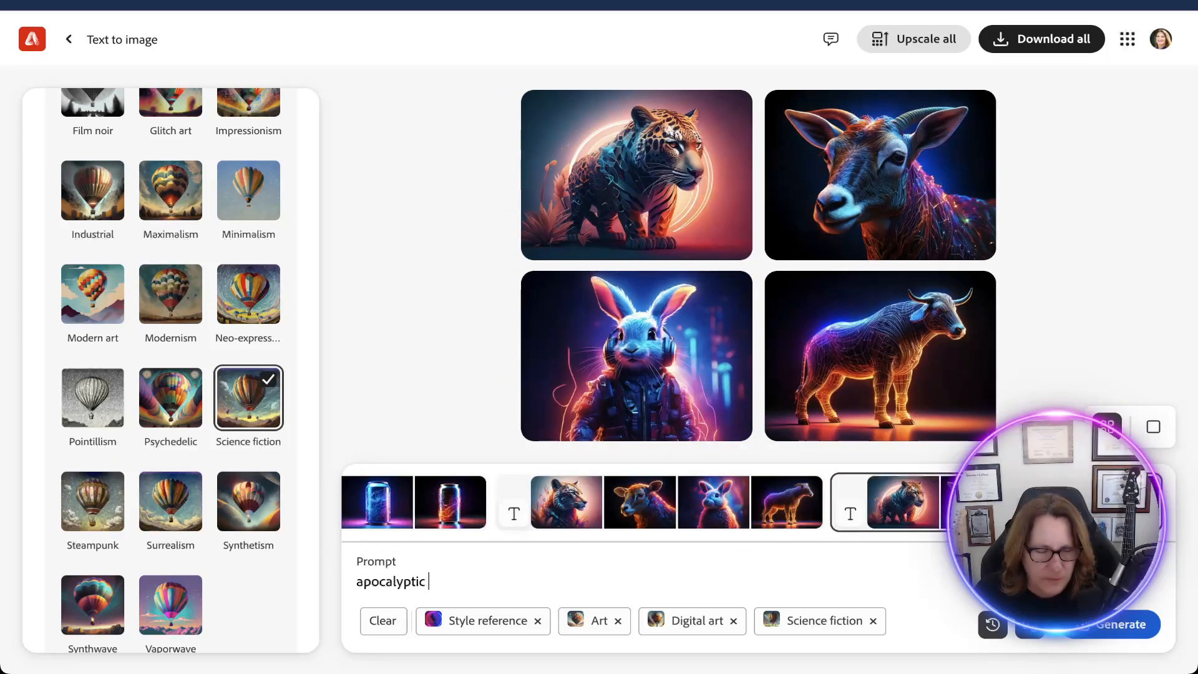
type("scene with")
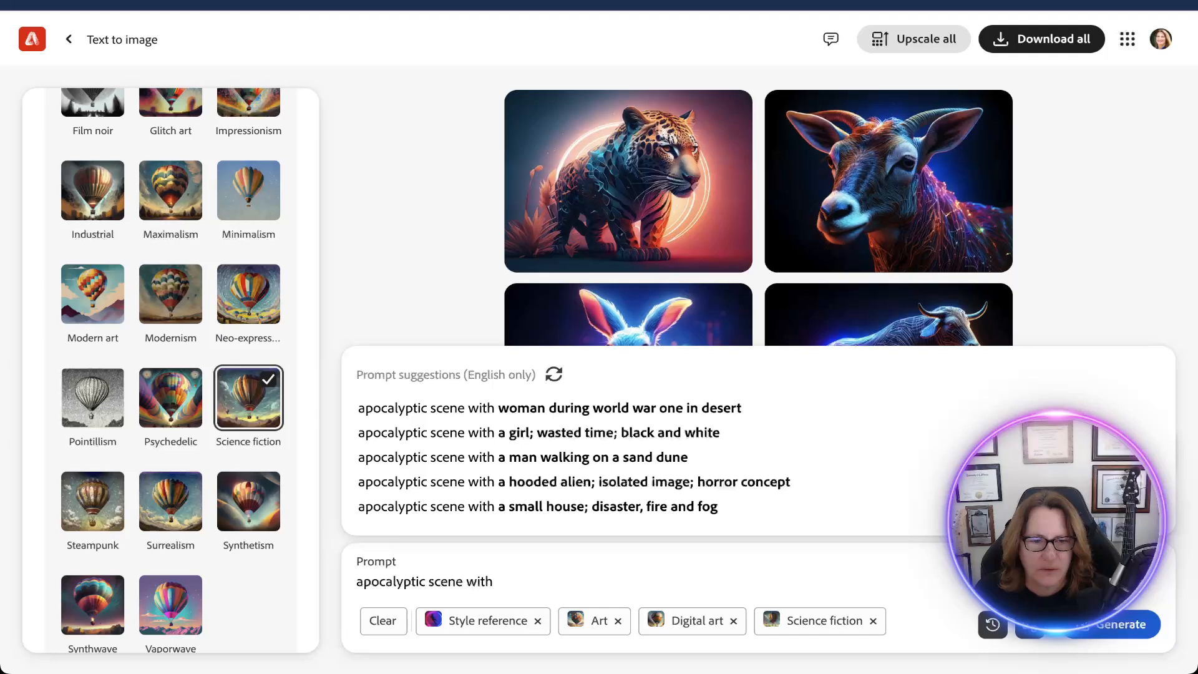
key("BackSpace")
key("BackSpace")
key("BackSpace")
key("BackSpace")
type("ear")
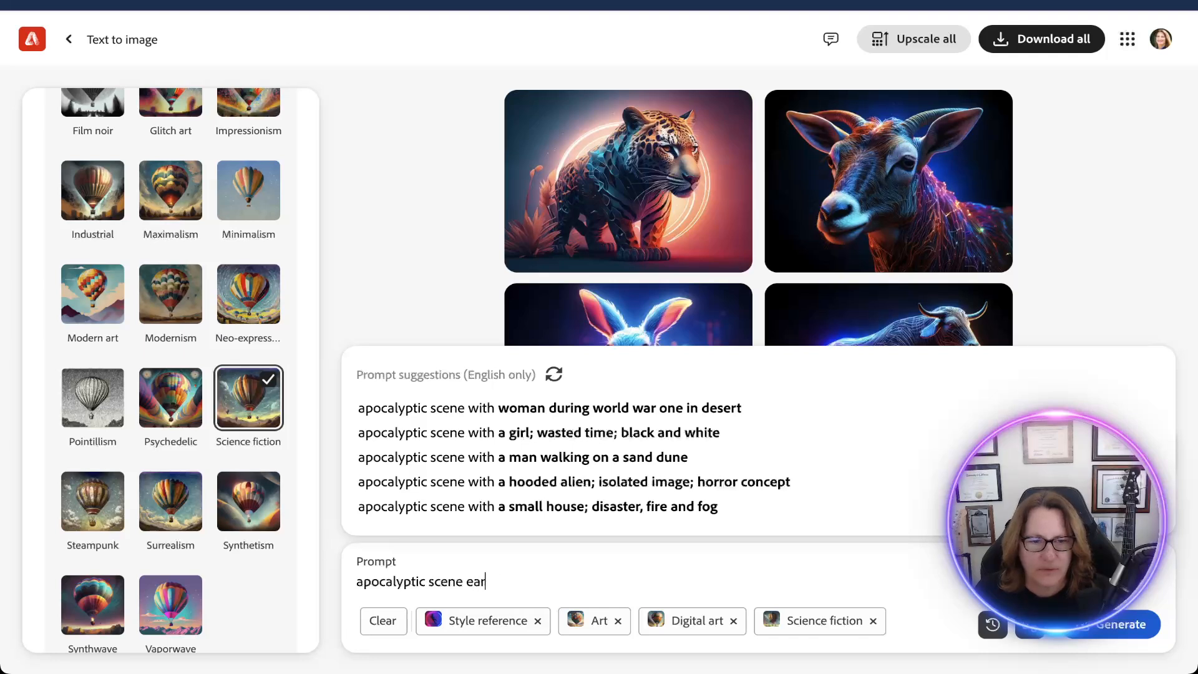
type("th future")
key("Return")
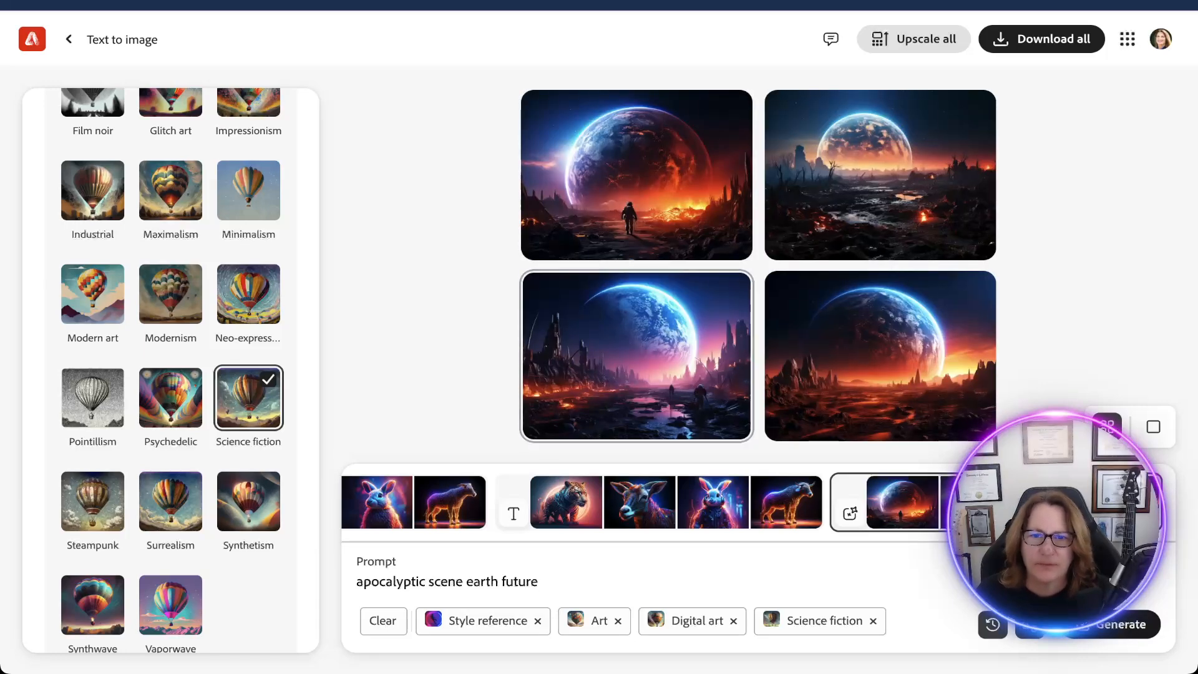
View all four generated apocalyptic Earth images enlarged, starting with the orange rocky landscape, and return to the image set.
left_click(879, 355)
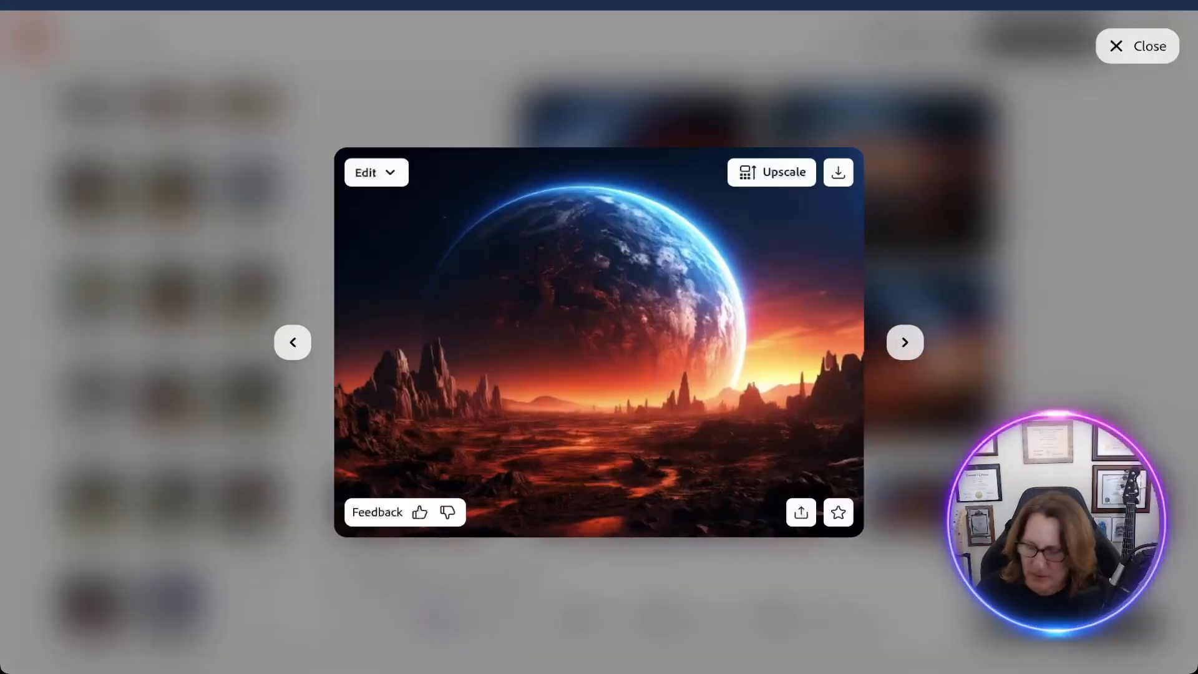
key("Left")
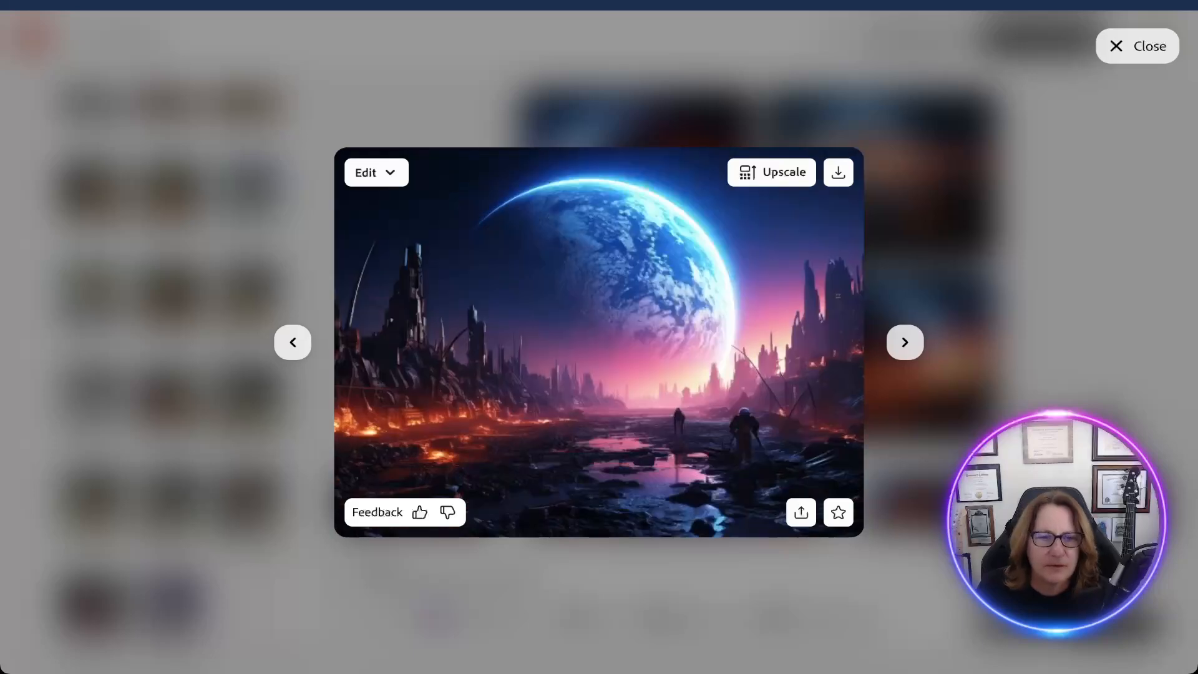
key("Left")
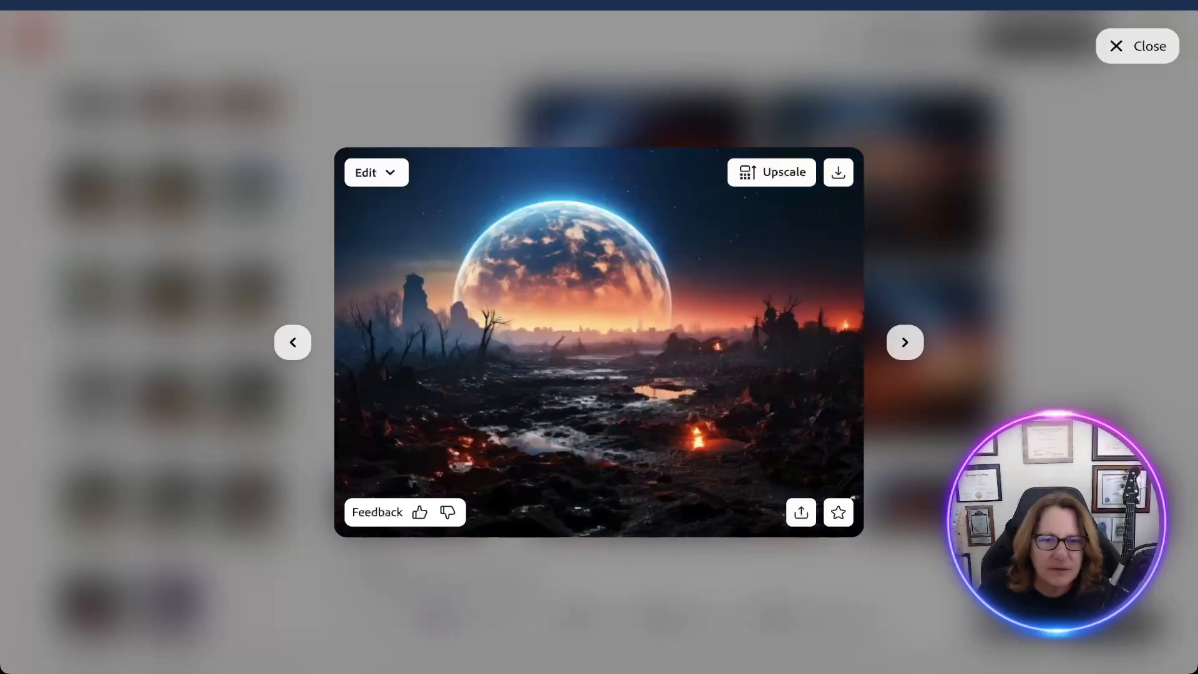
key("Left")
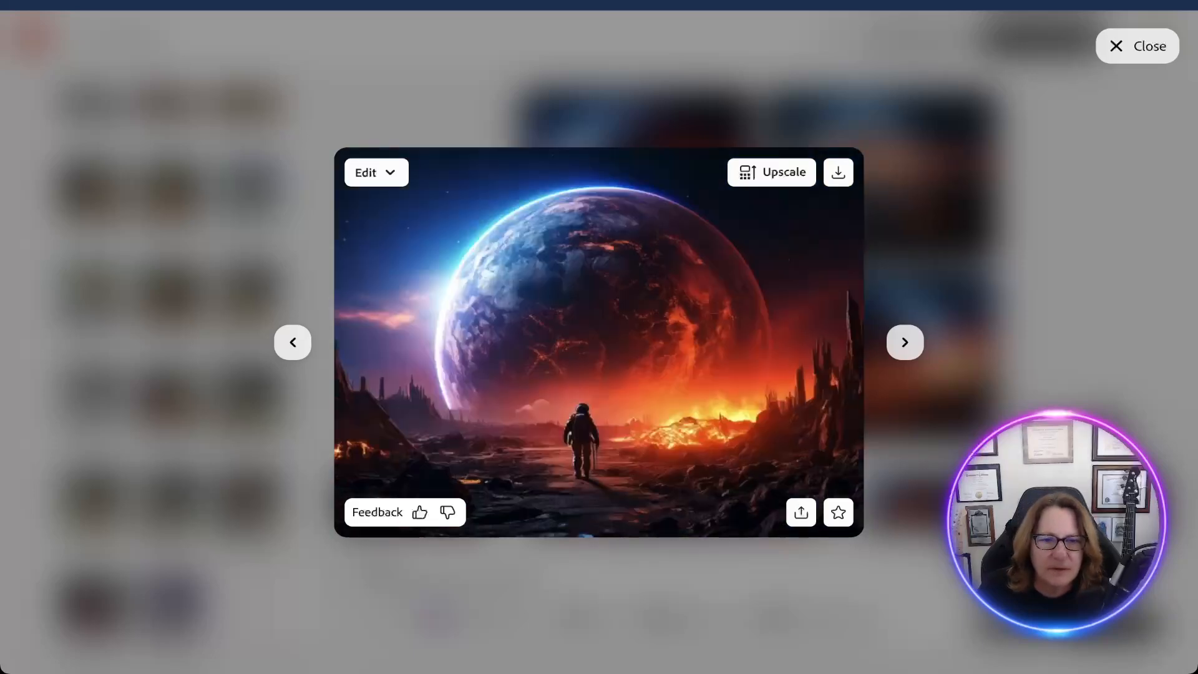
key("Left")
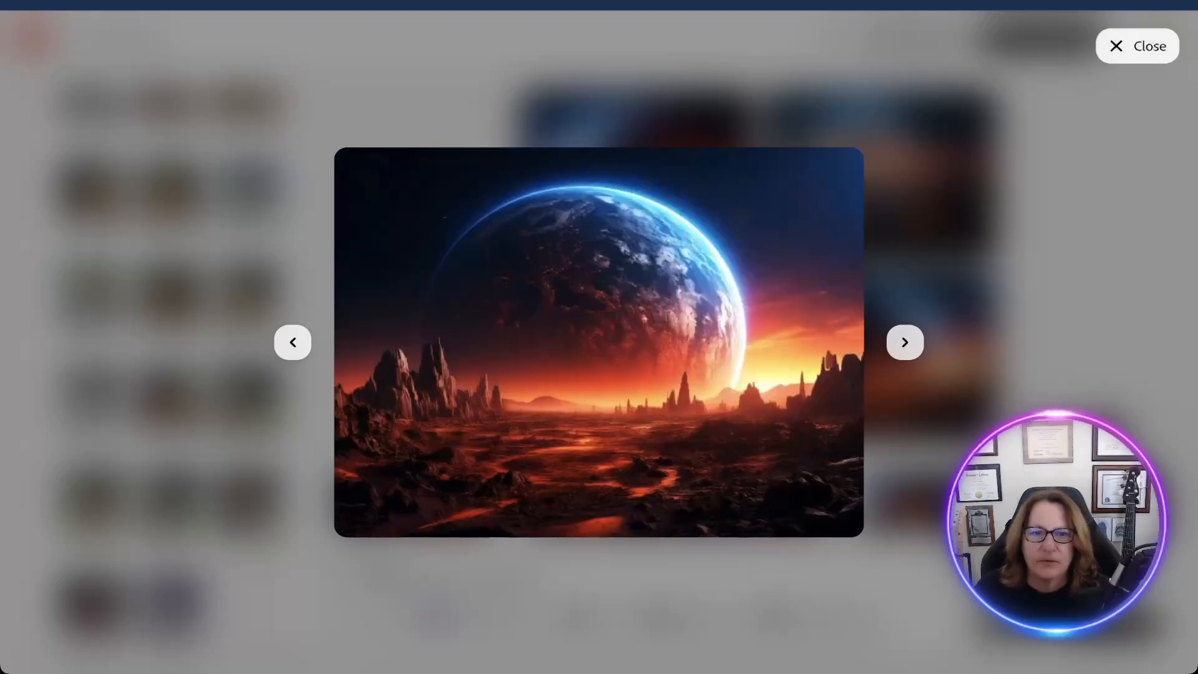
key("Escape")
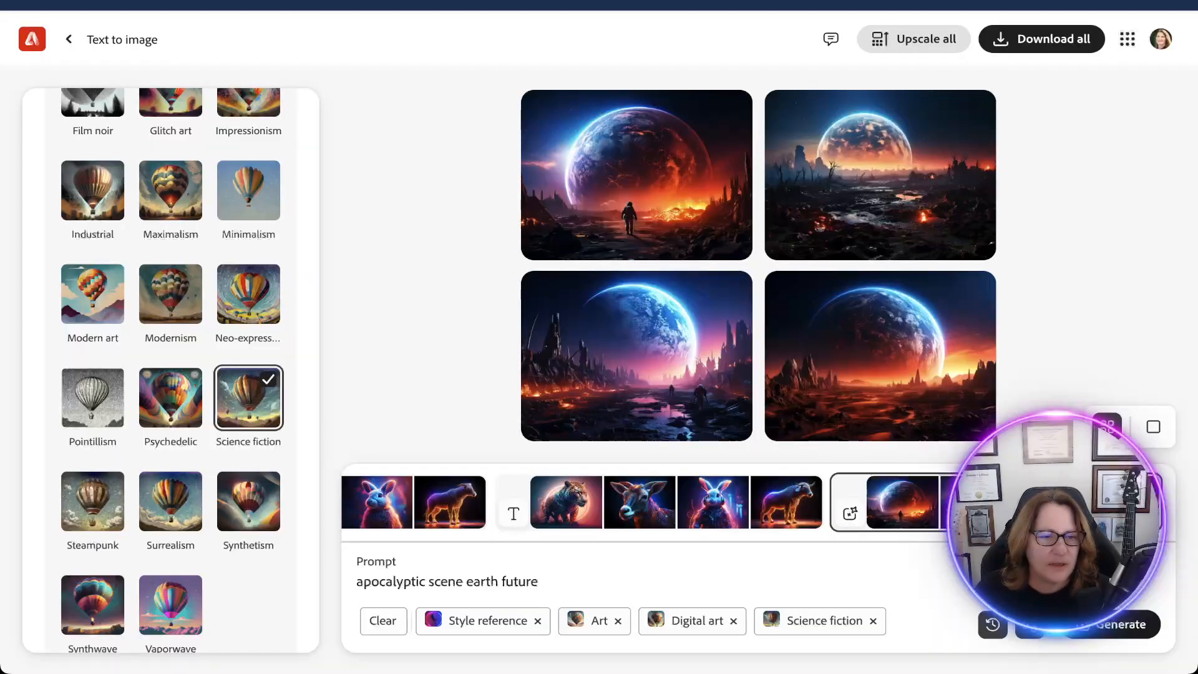
Add the Cartoon effect from the Themes group, and clear the style reference, content type and all effects from the prompt.
scroll(170, 368, "down", 3)
scroll(170, 368, "down", 2)
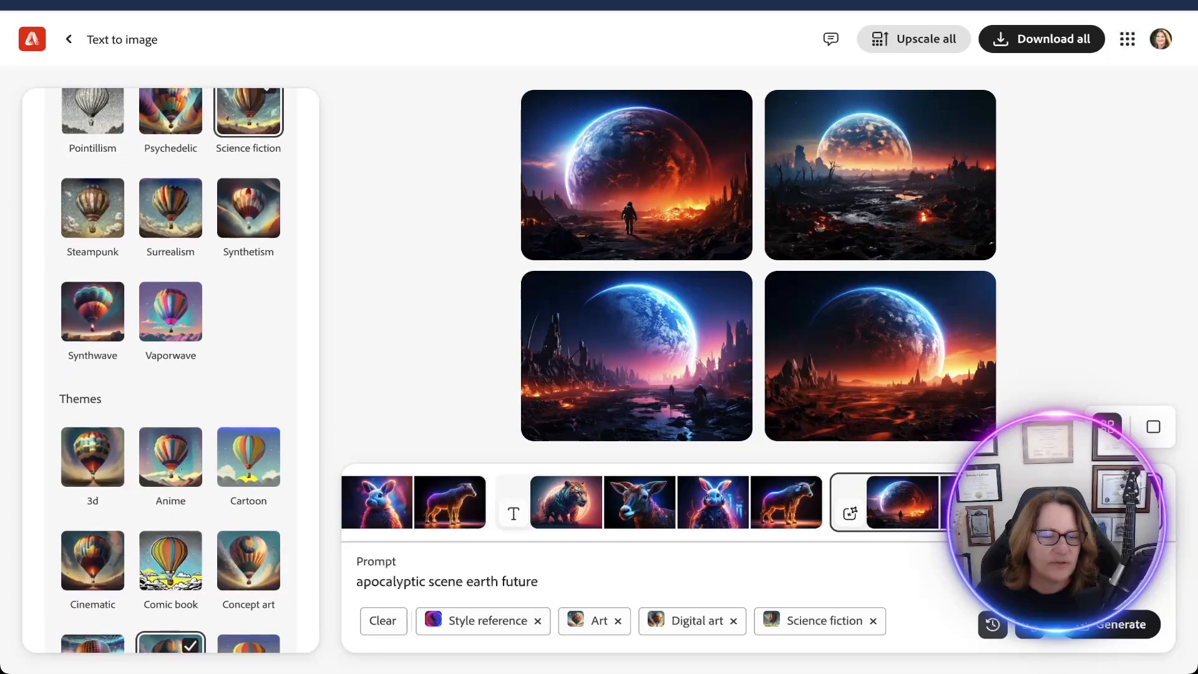
left_click(249, 447)
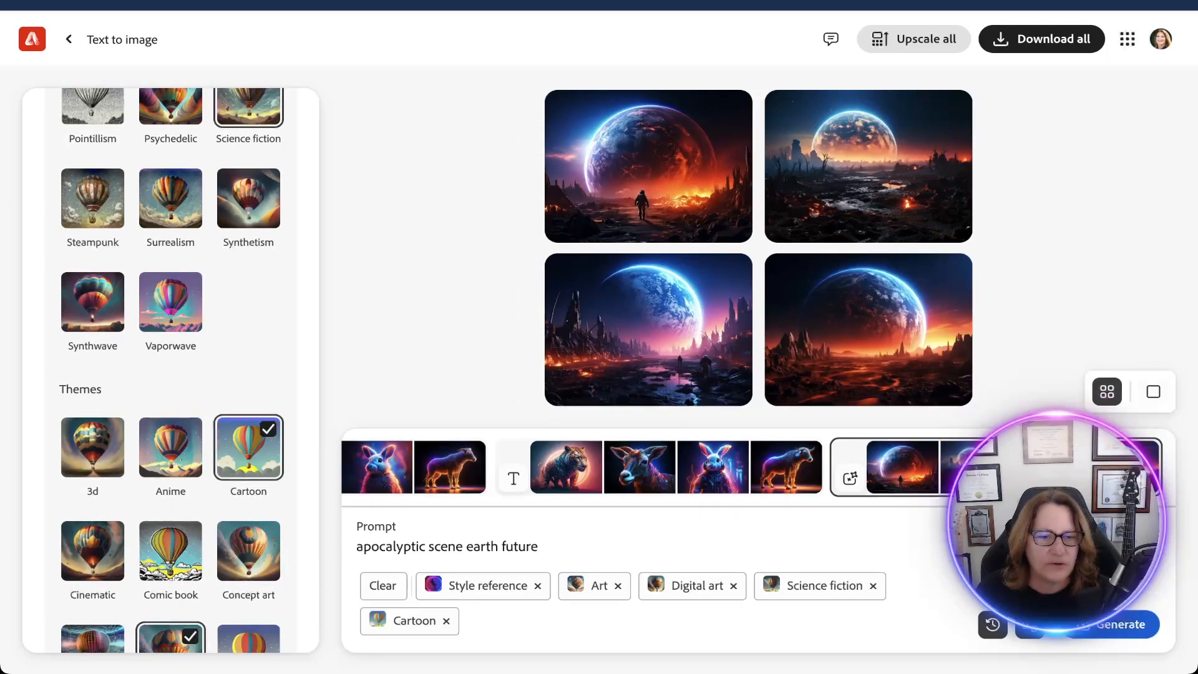
left_click(382, 586)
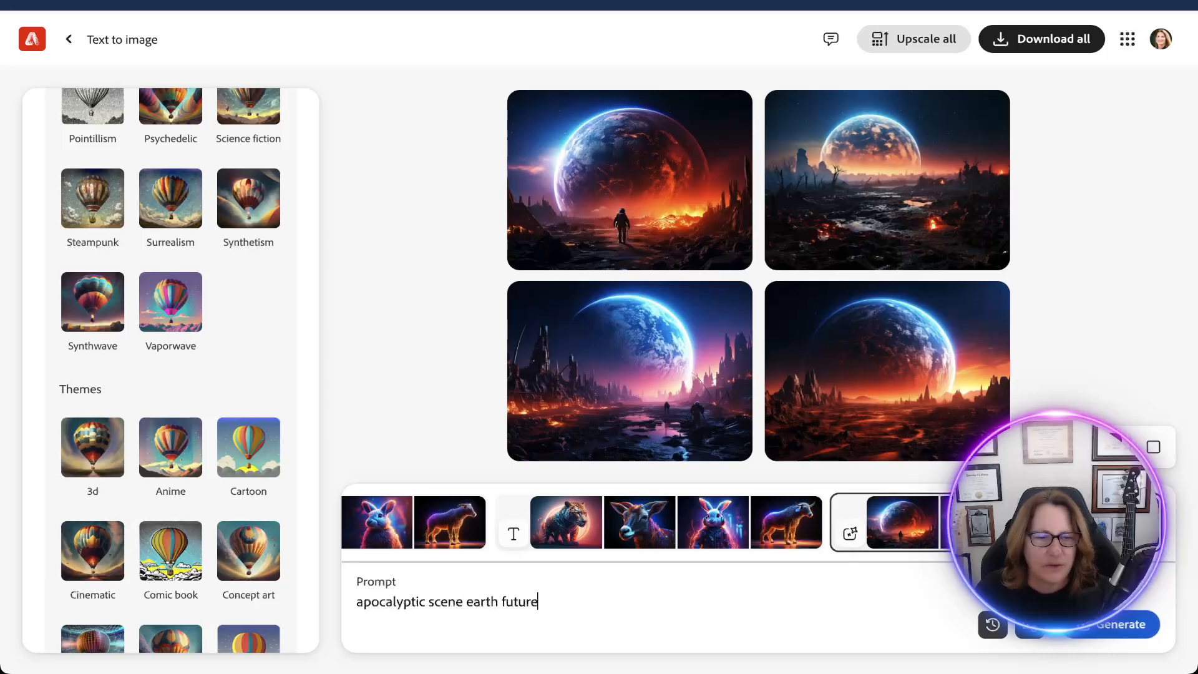
Add the Cartoon effect from the Themes group and generate new images for the prompt "apocalyptic scene earth future".
left_click_drag(538, 601, 357, 601)
left_click(249, 447)
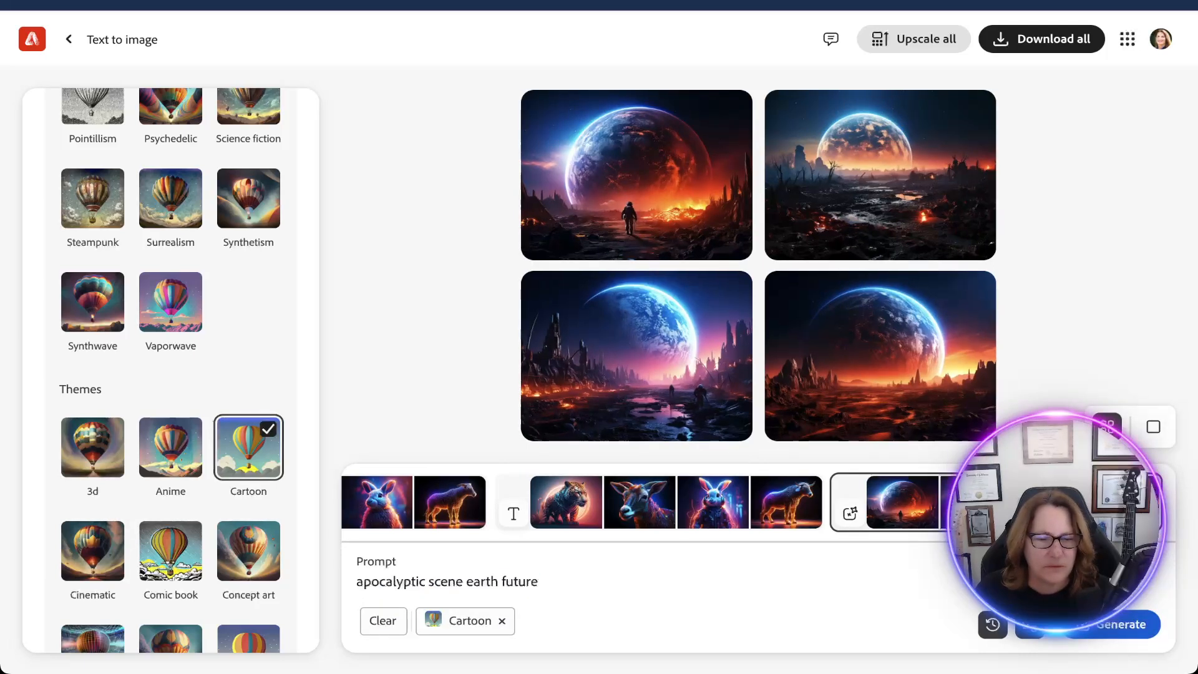
left_click_drag(357, 581, 538, 581)
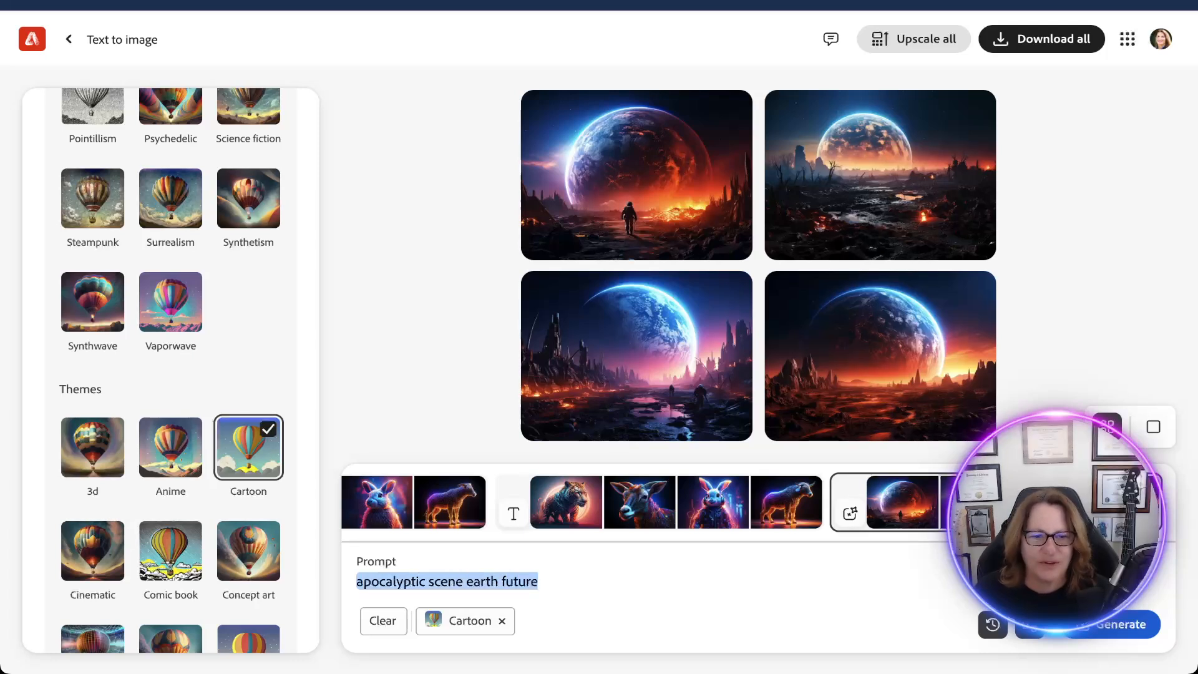
left_click(1121, 624)
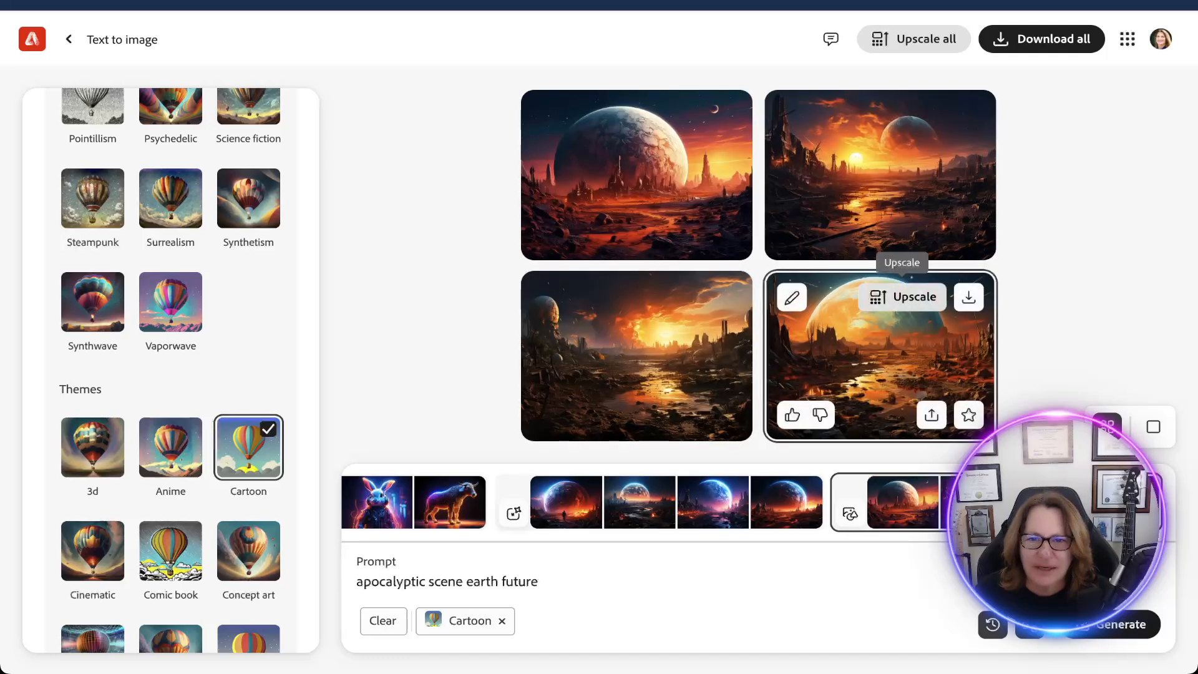
left_click(1121, 624)
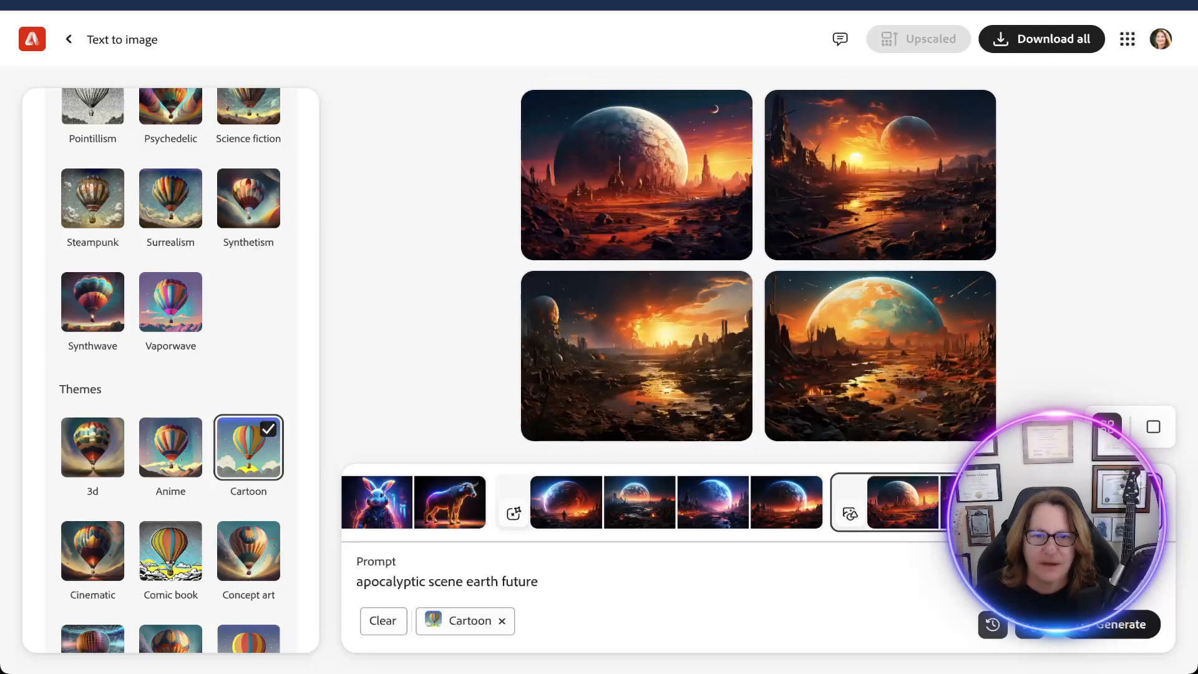
Replace the prompt with "sloth trying to catch a ball in a tree" and generate the images.
left_click_drag(502, 581, 355, 581)
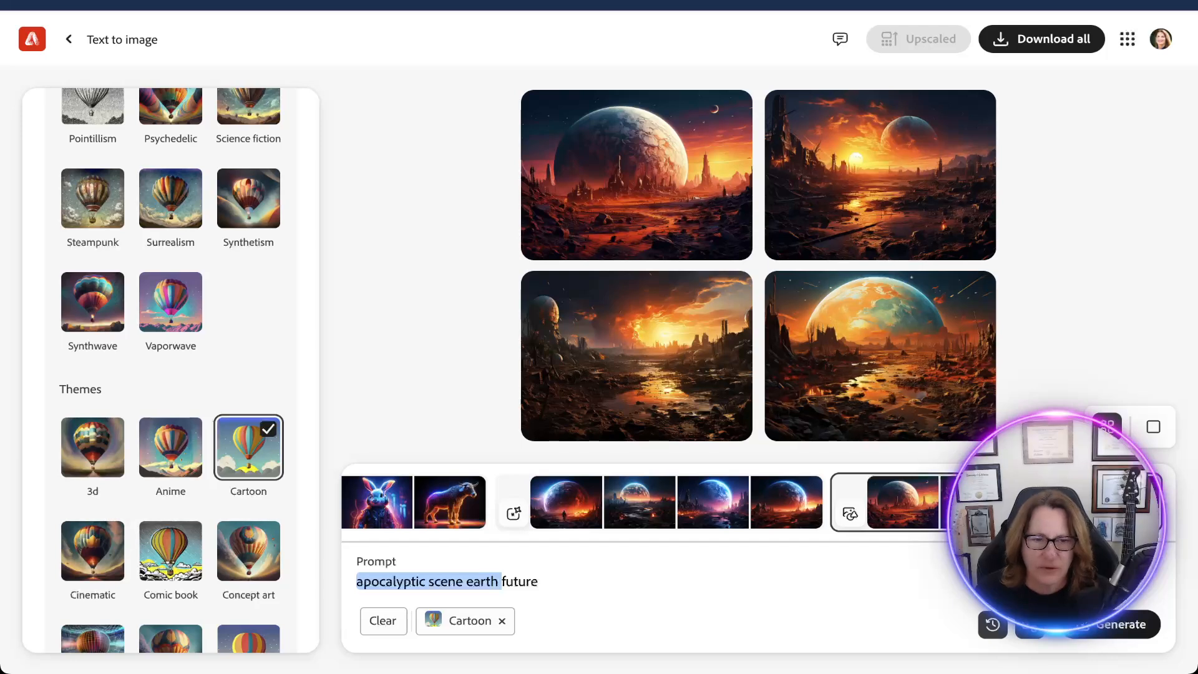
left_click_drag(539, 582, 355, 581)
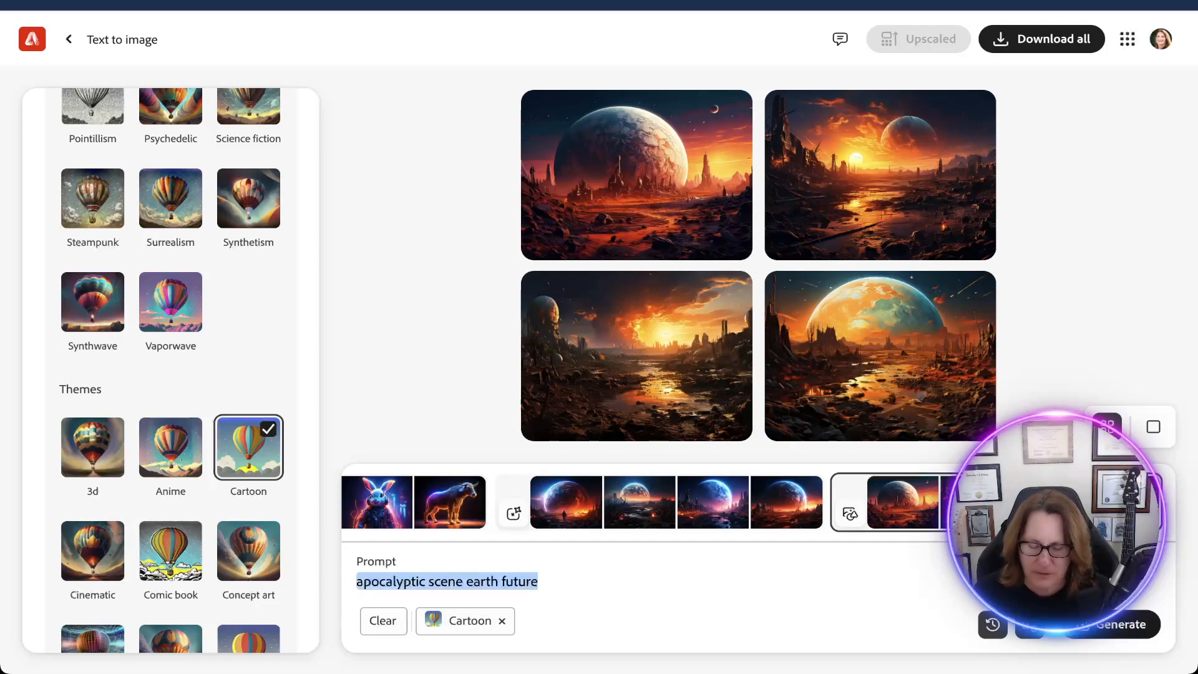
type("sloth")
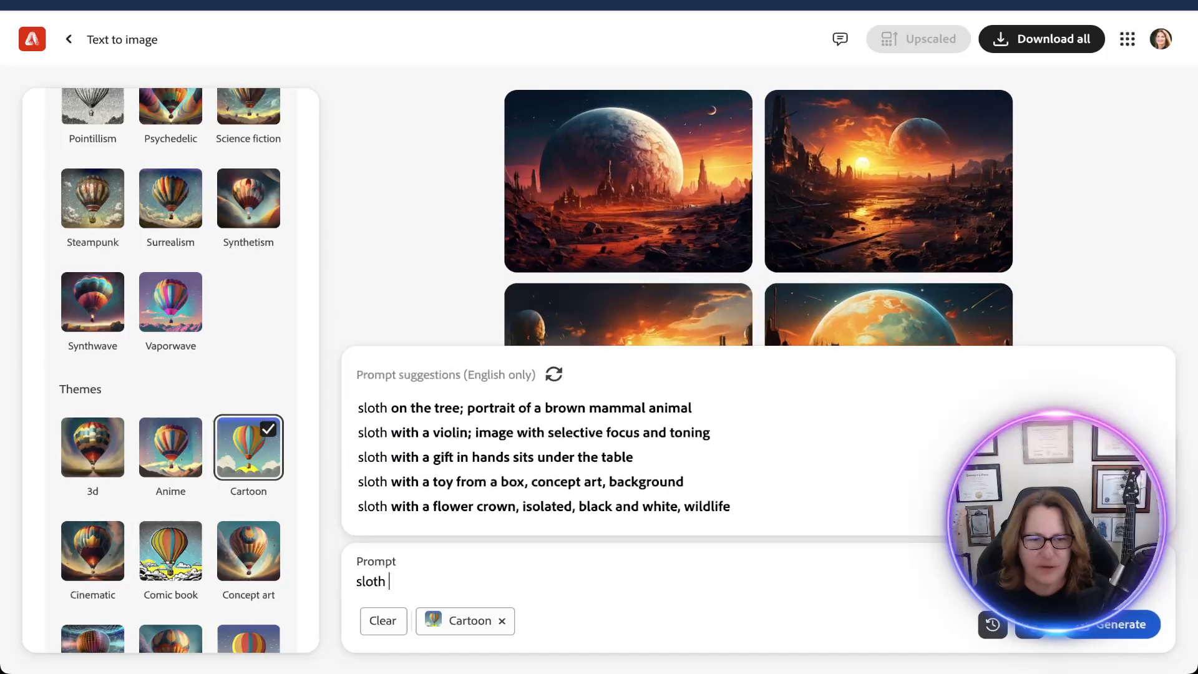
type(" trying to catch a ball")
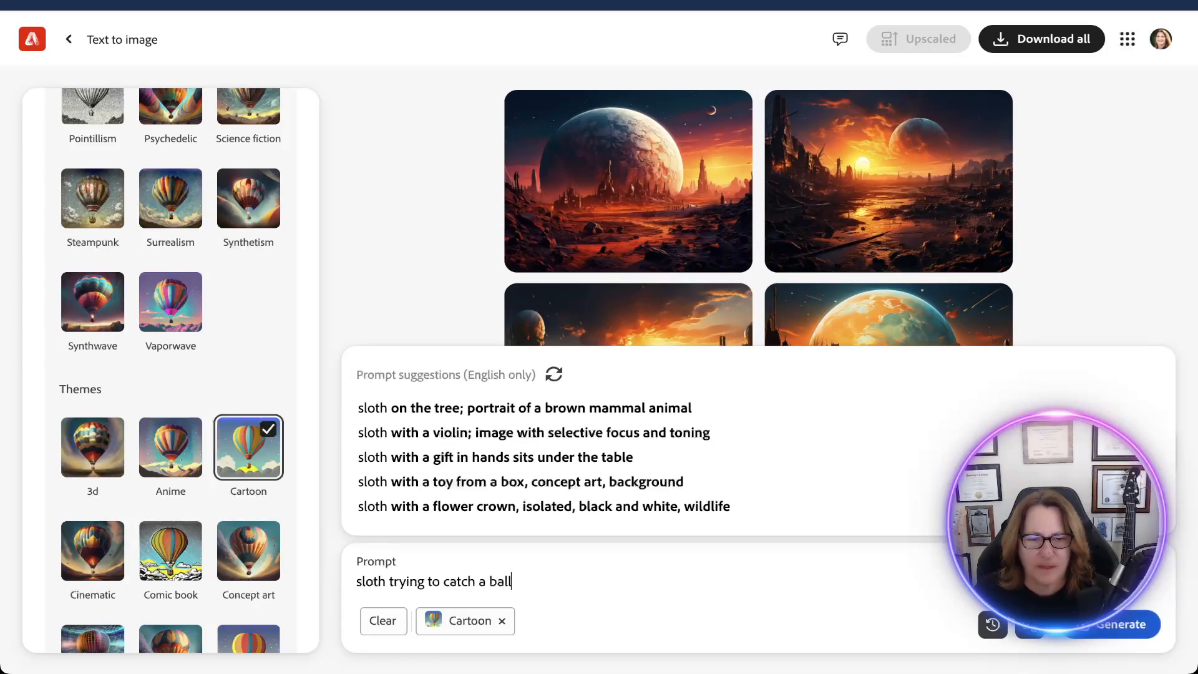
type(" in a tr")
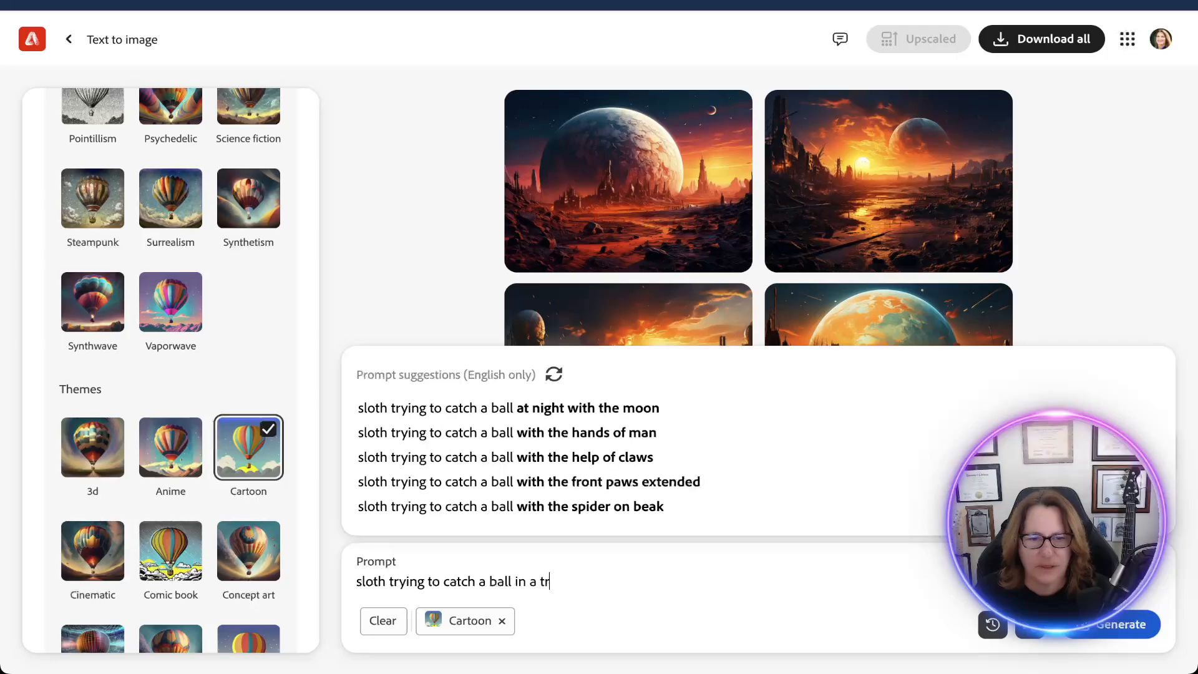
type("ee")
key("Return")
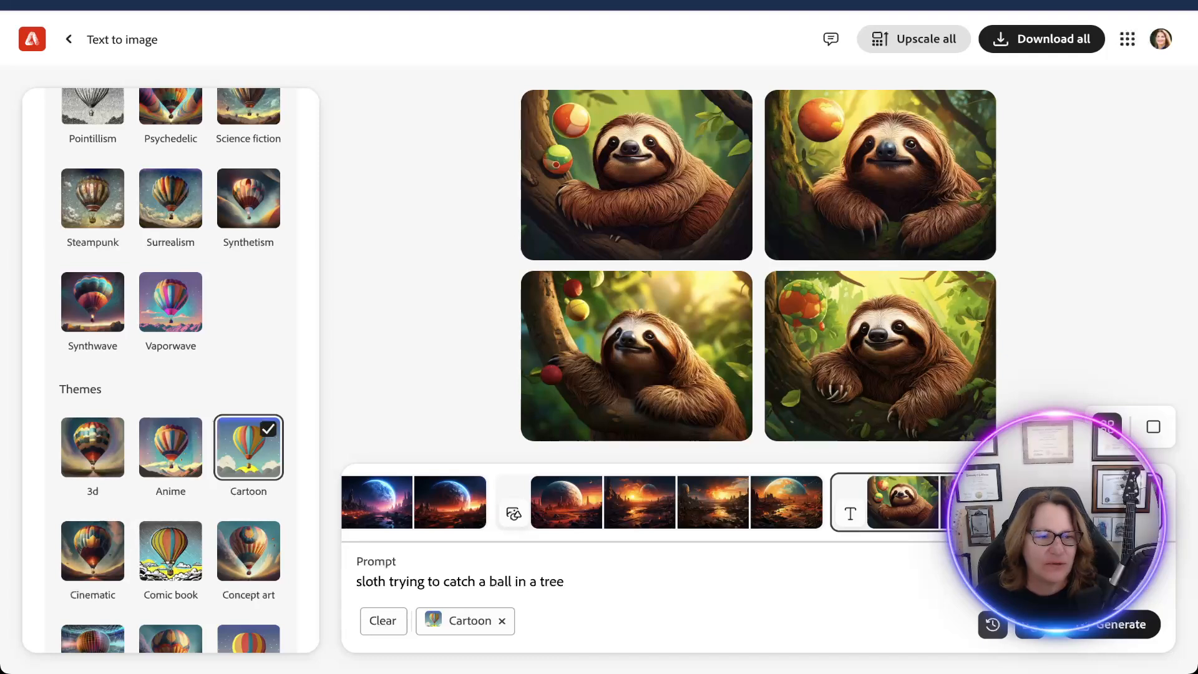
Swap the Cartoon effect for the 3d effect and regenerate the sloth images.
left_click(92, 448)
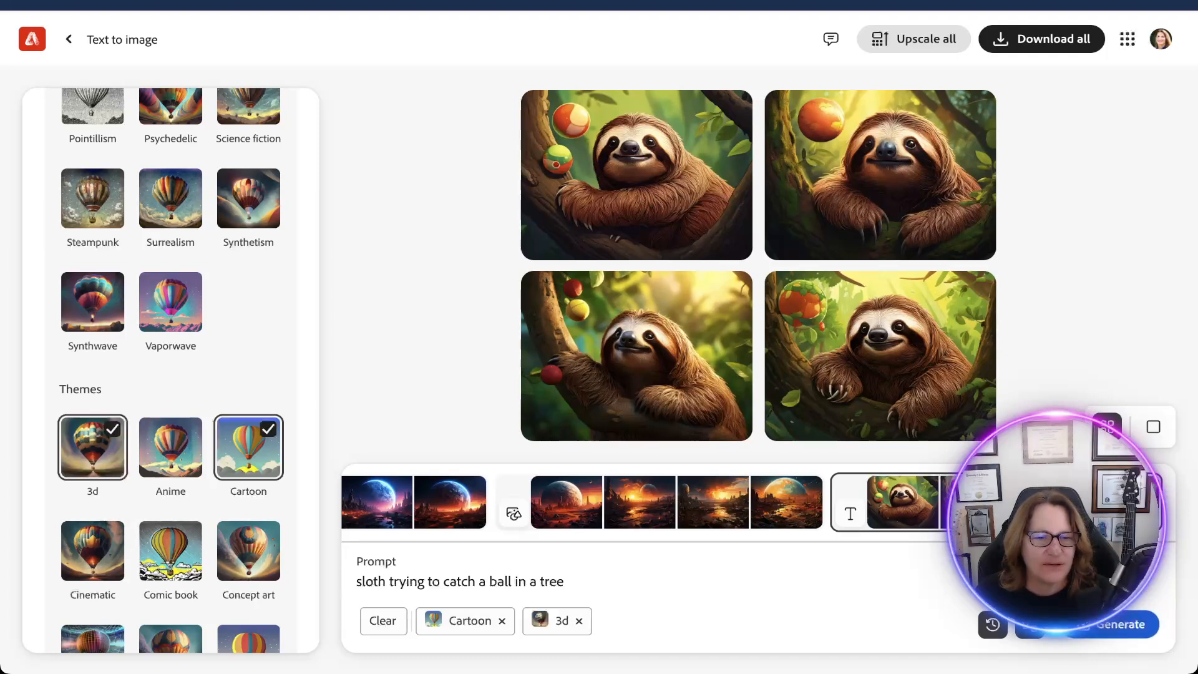
left_click(248, 447)
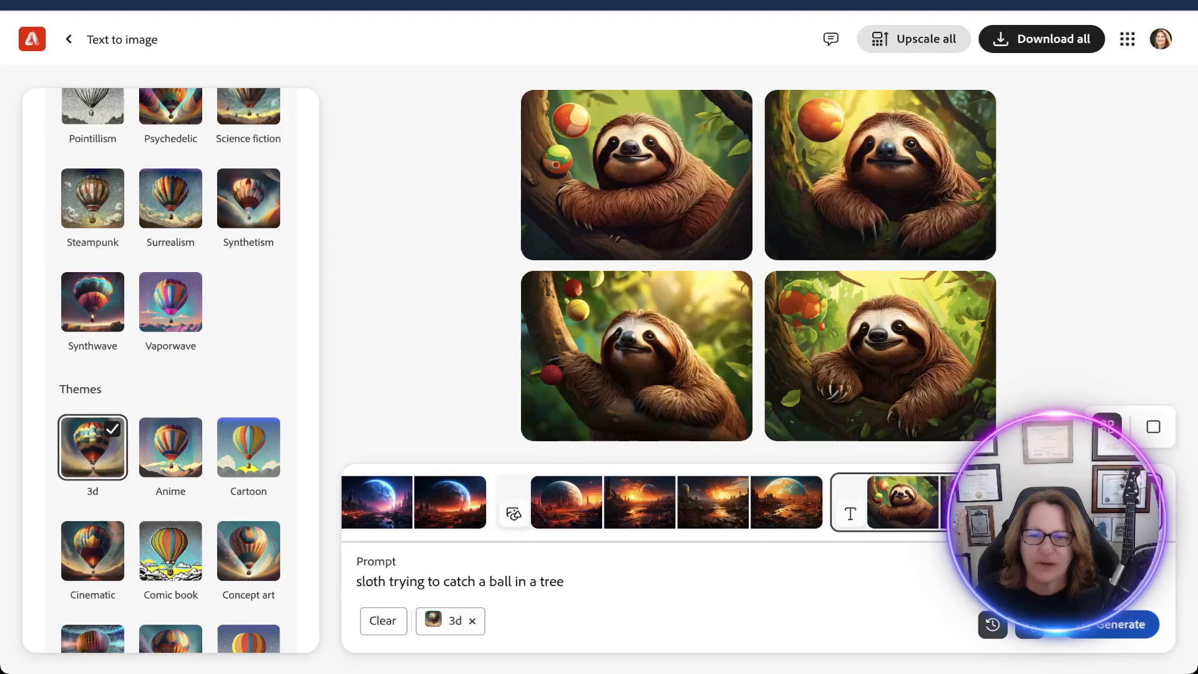
left_click(1120, 624)
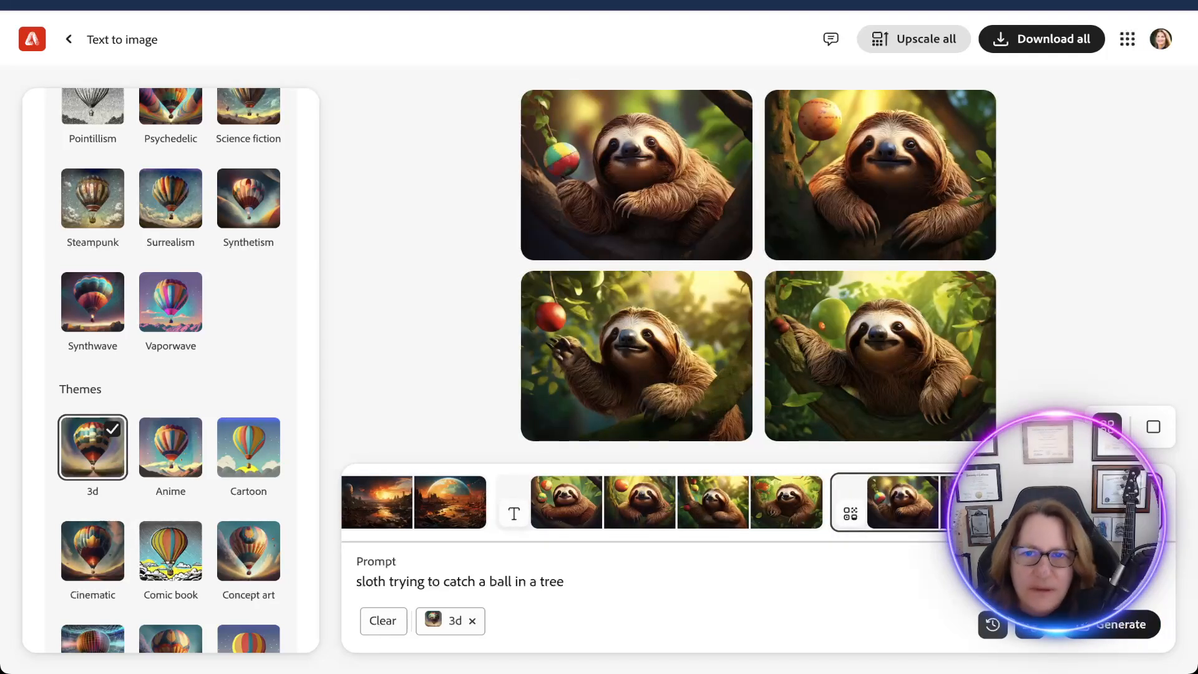
Enlarge the image of the sloth with the multicoloured ball, download it, and return to the image set.
left_click(880, 175)
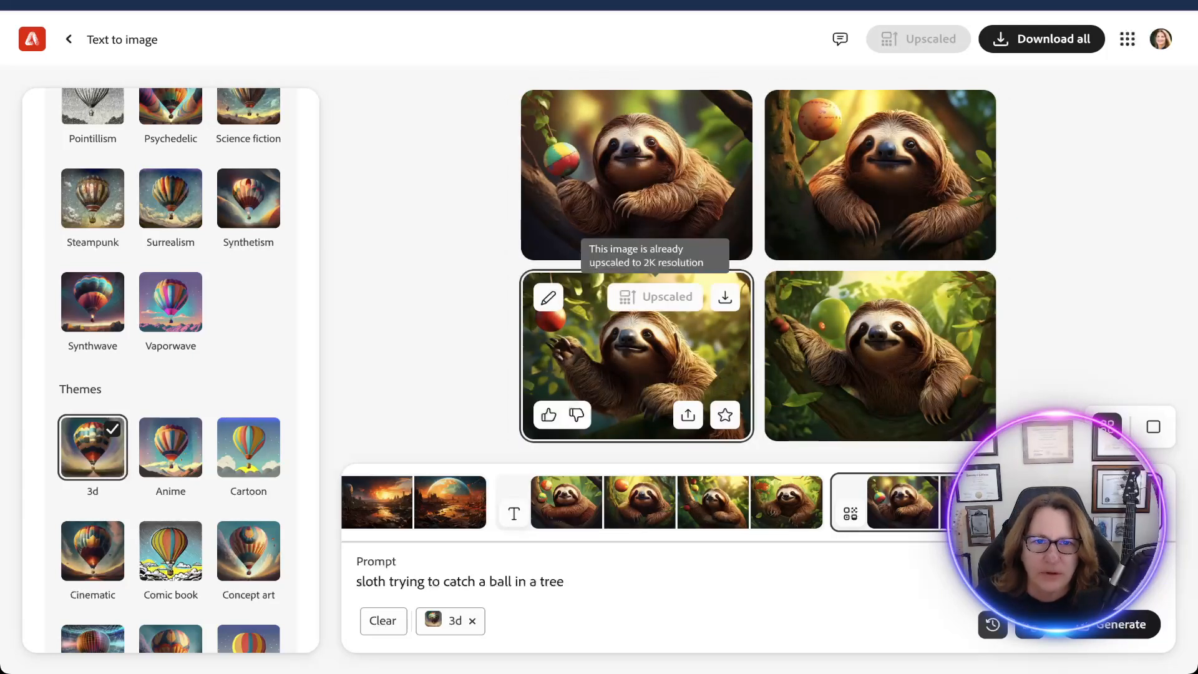
left_click(636, 187)
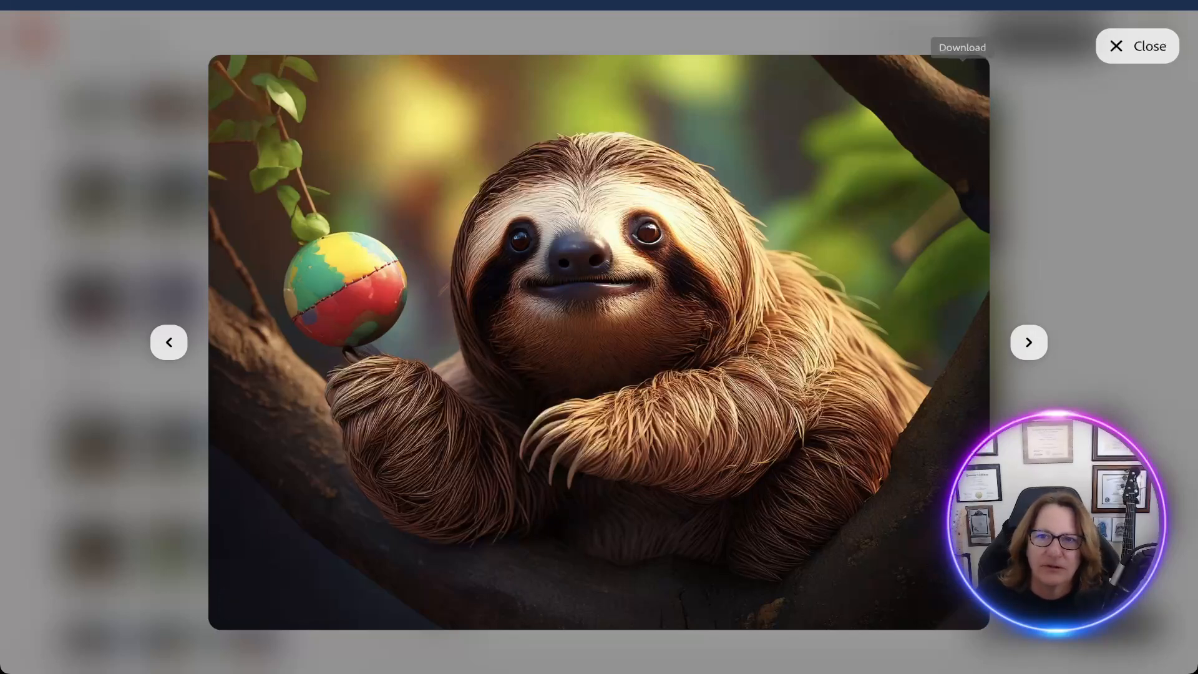
left_click(962, 80)
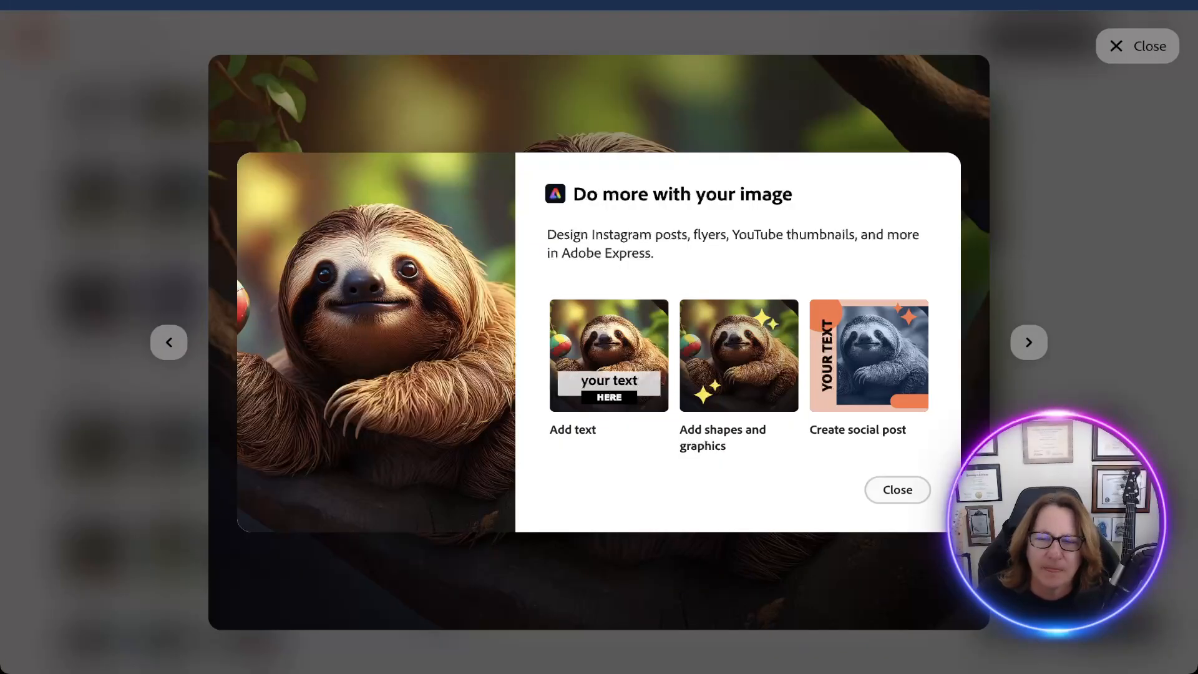
left_click(897, 489)
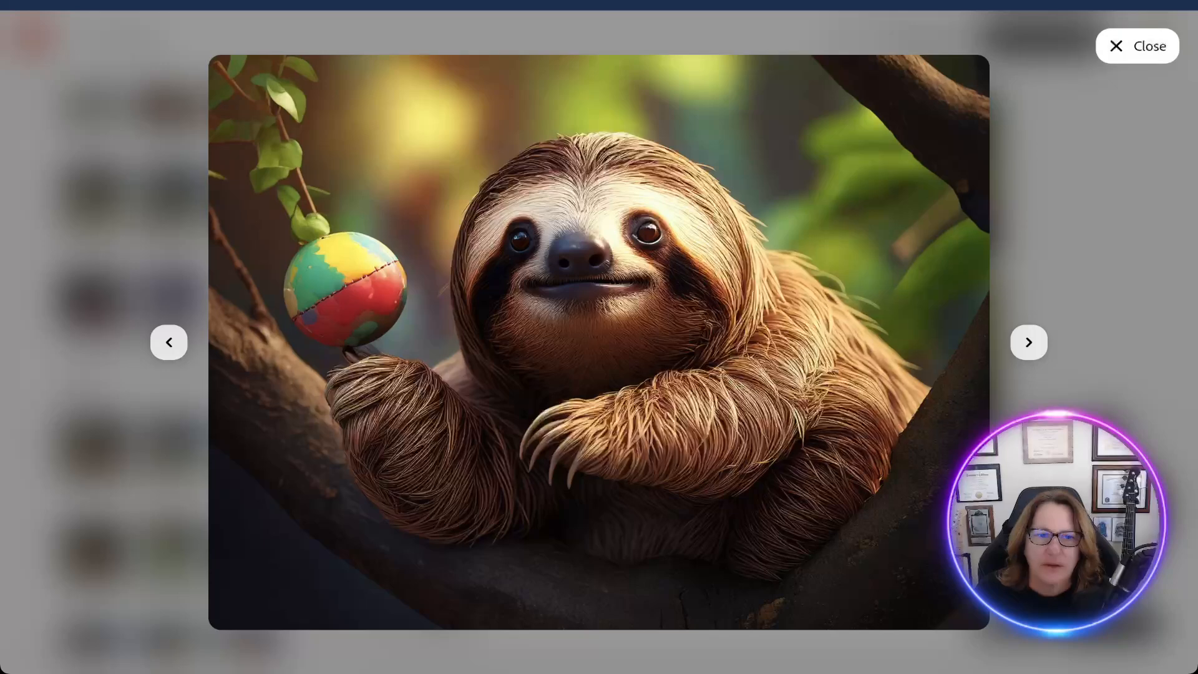
left_click(1137, 46)
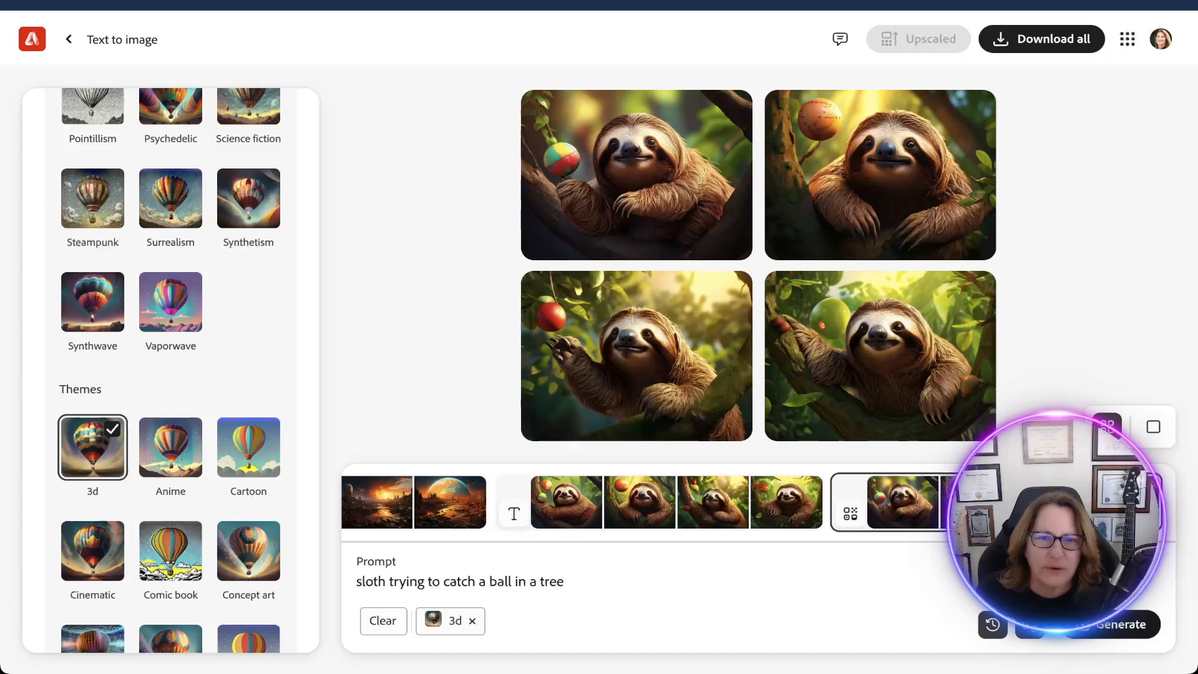
Send the image of the sloth with the multicoloured ball to Adobe Express with the Add text option.
mouse_move(637, 178)
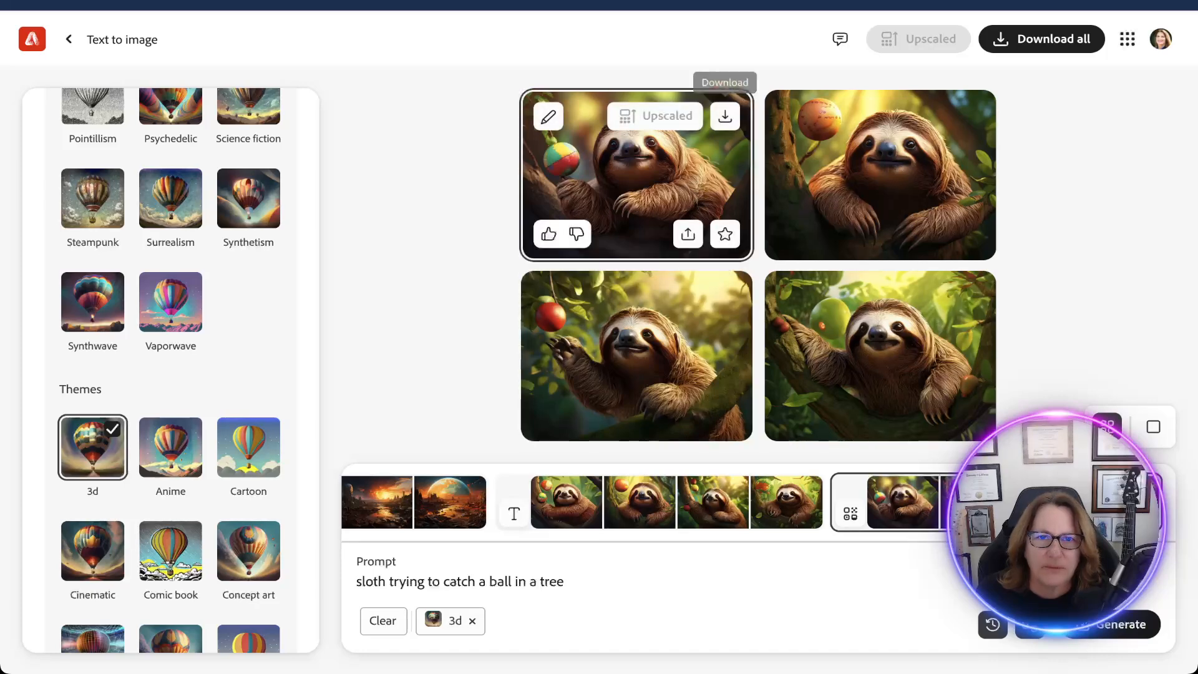
left_click(637, 178)
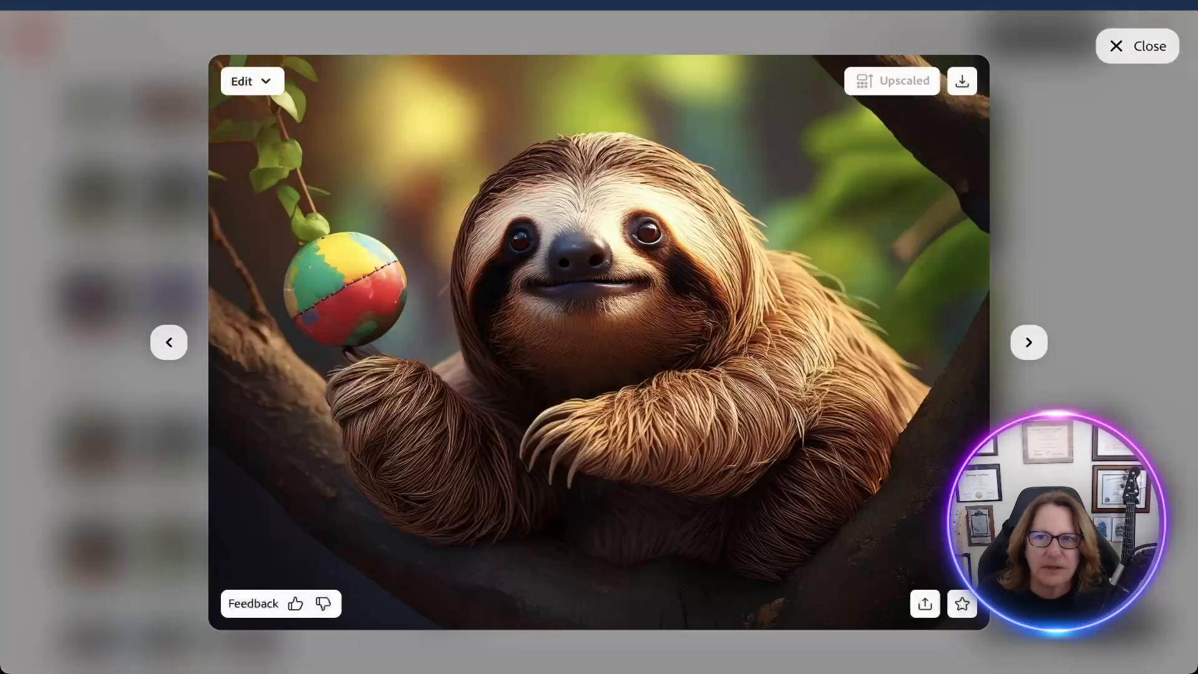
left_click(1136, 45)
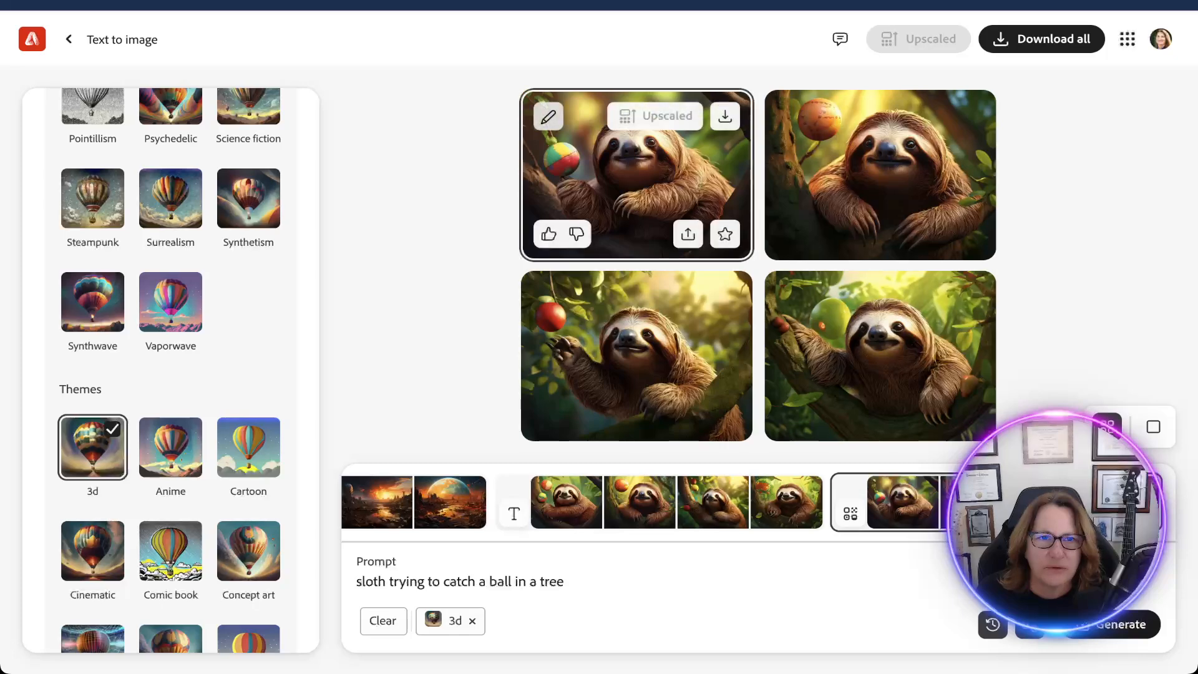
left_click(548, 116)
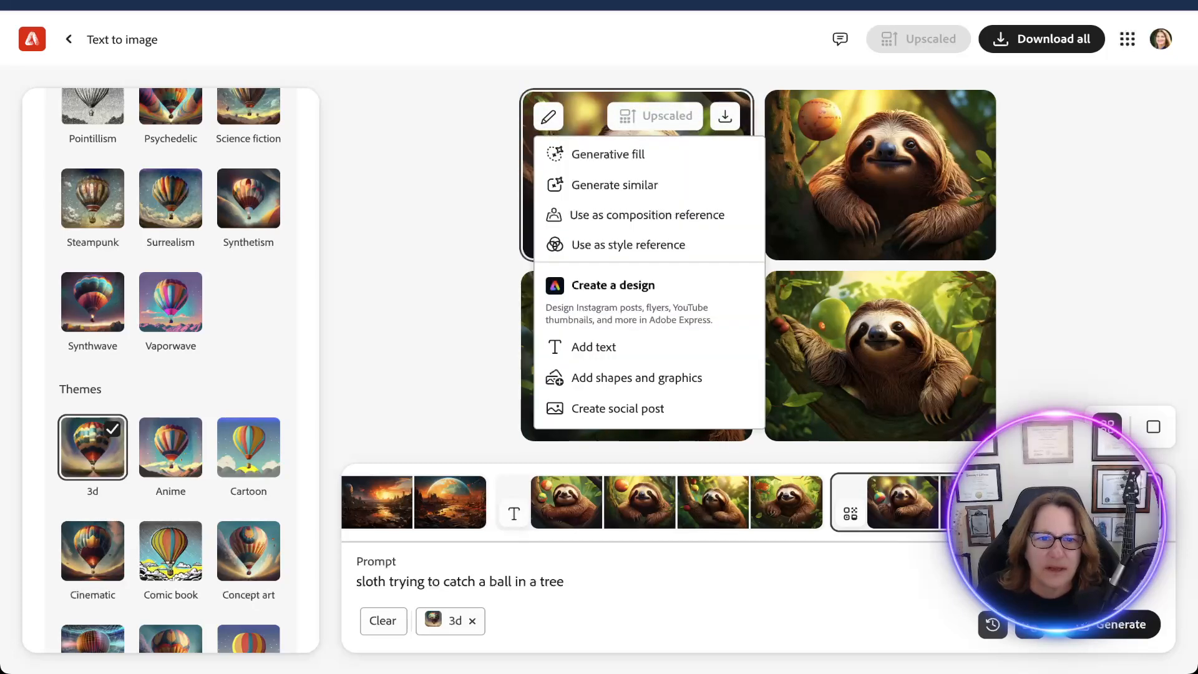
left_click(593, 347)
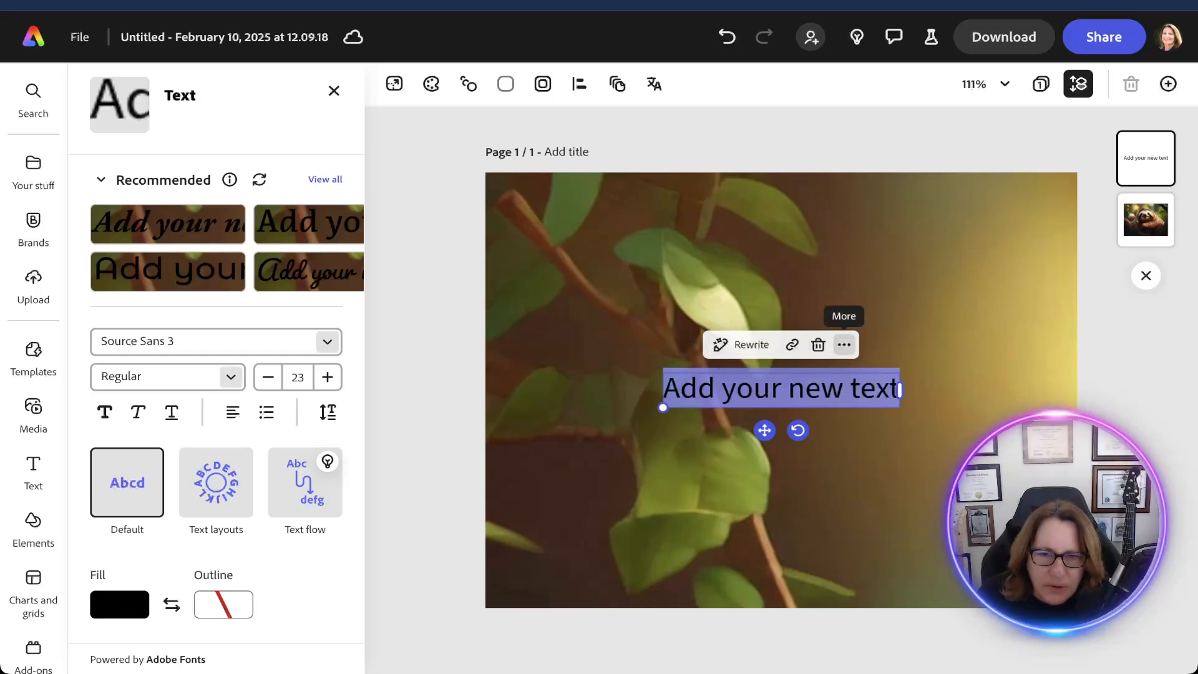
Place another copy of the full sloth image on the page and enlarge it to cover the whole page.
left_click(788, 388)
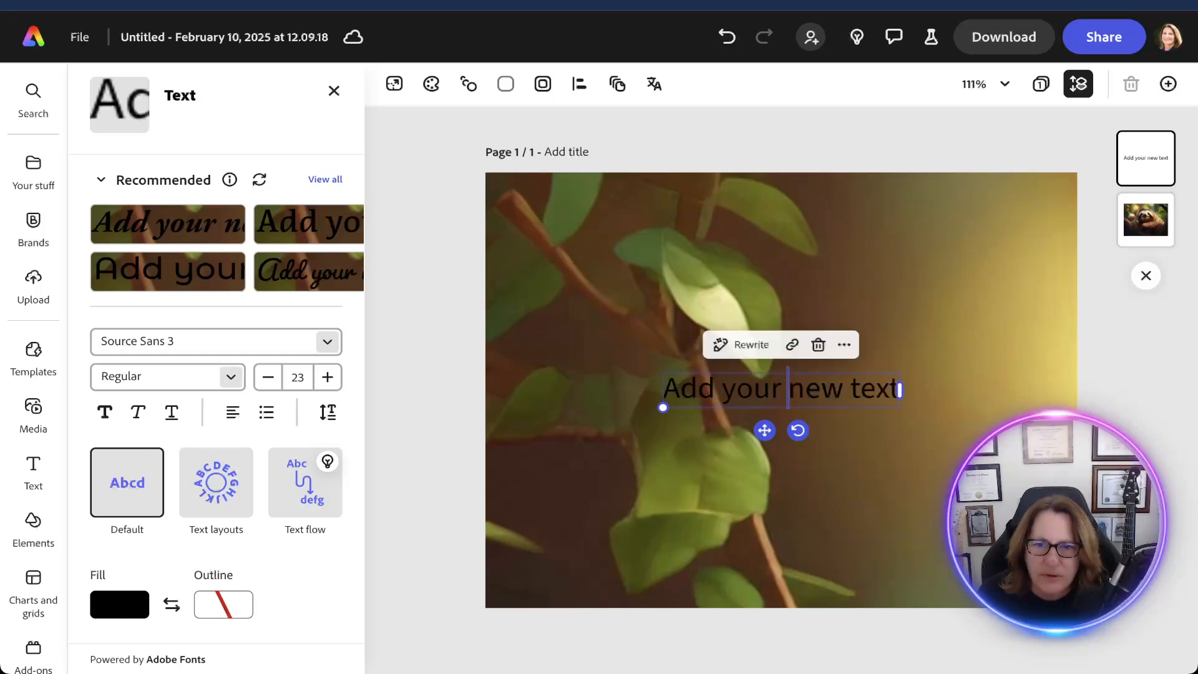
mouse_move(326, 462)
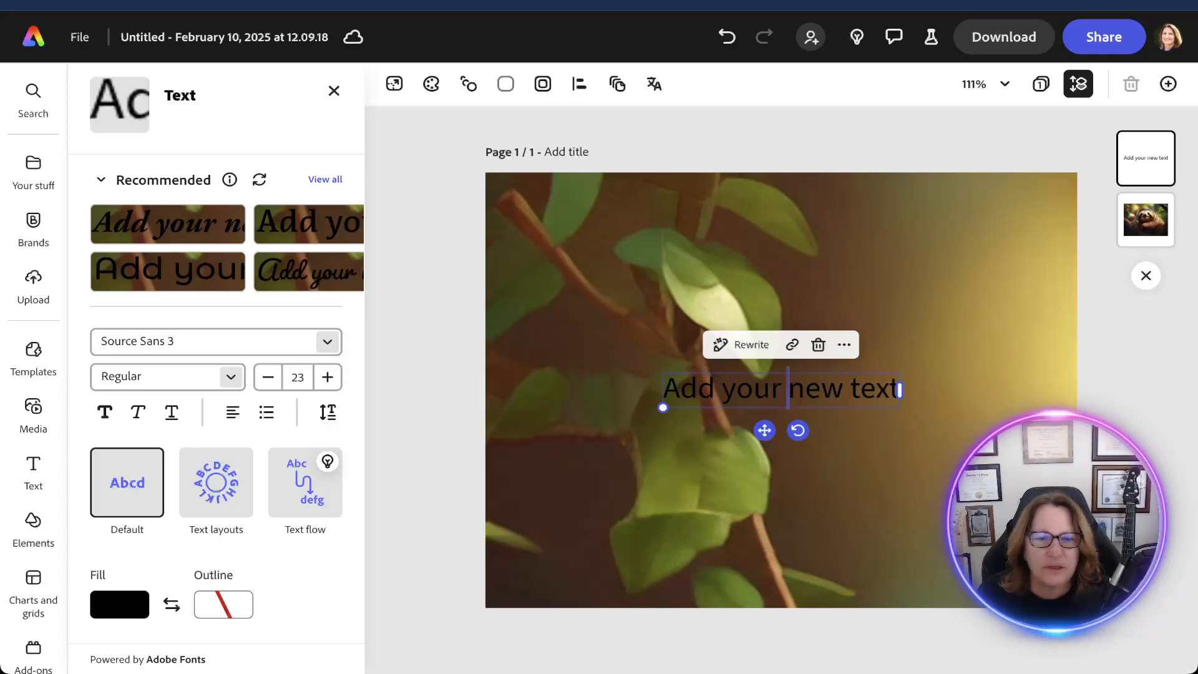
key("ctrl+v")
left_click_drag(830, 499, 688, 288)
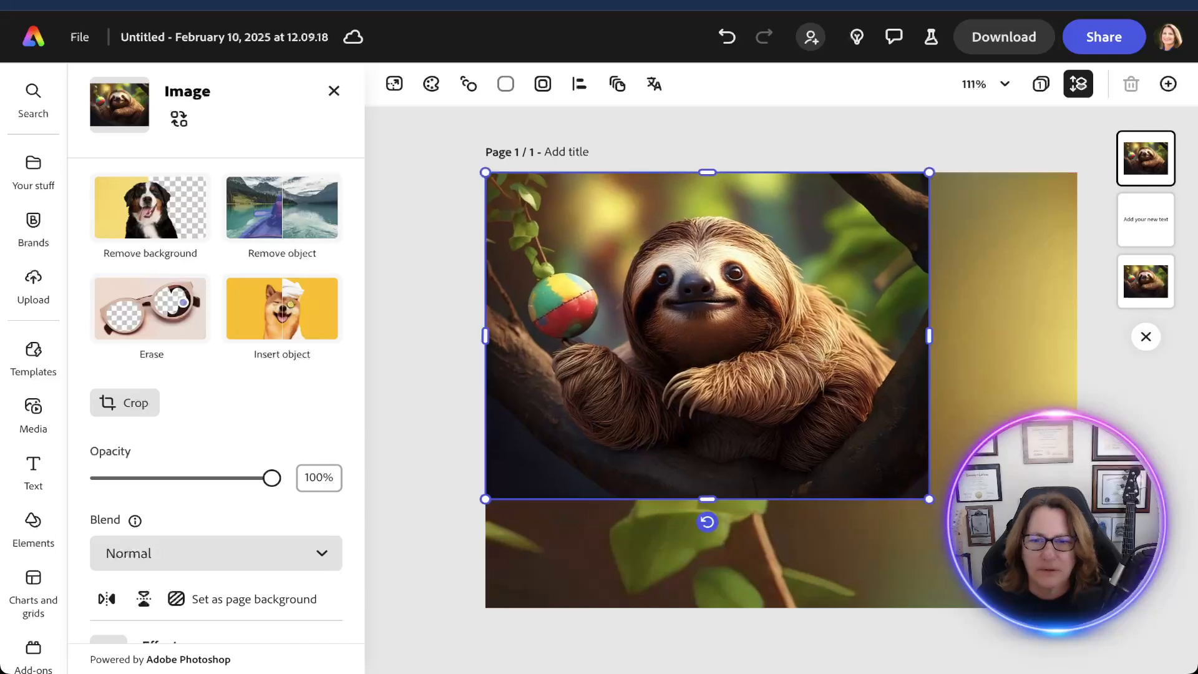
left_click_drag(929, 499, 1077, 608)
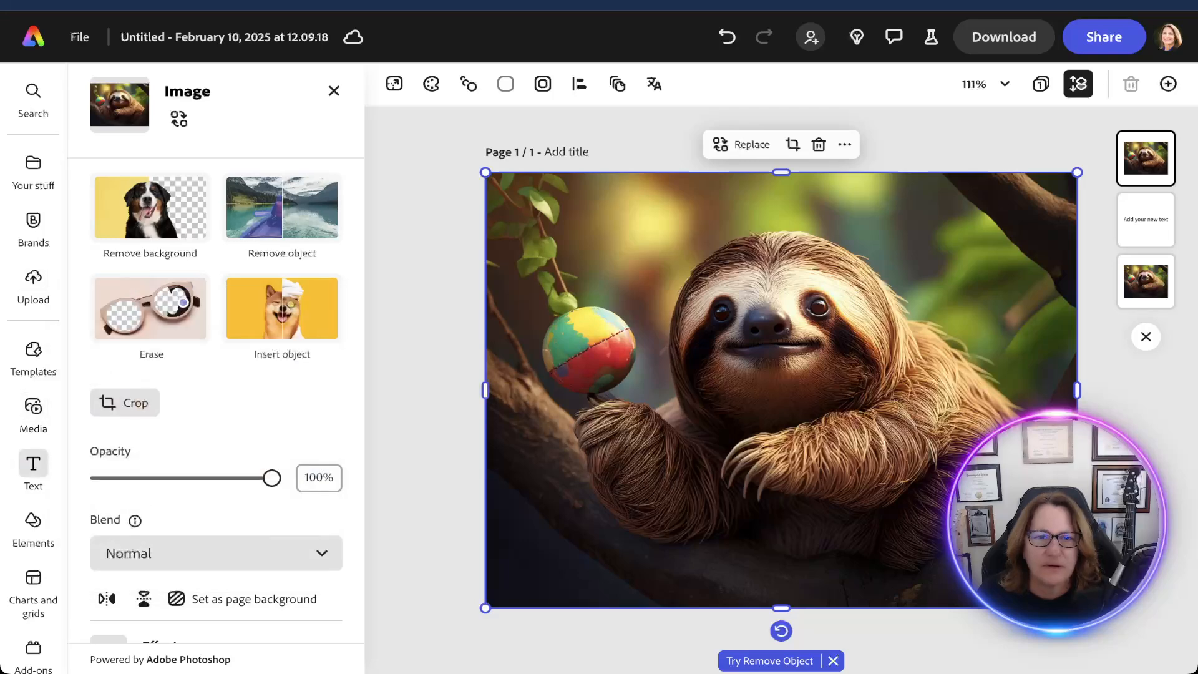
Add a new text box over the sloth image reading "Good morning".
left_click(33, 468)
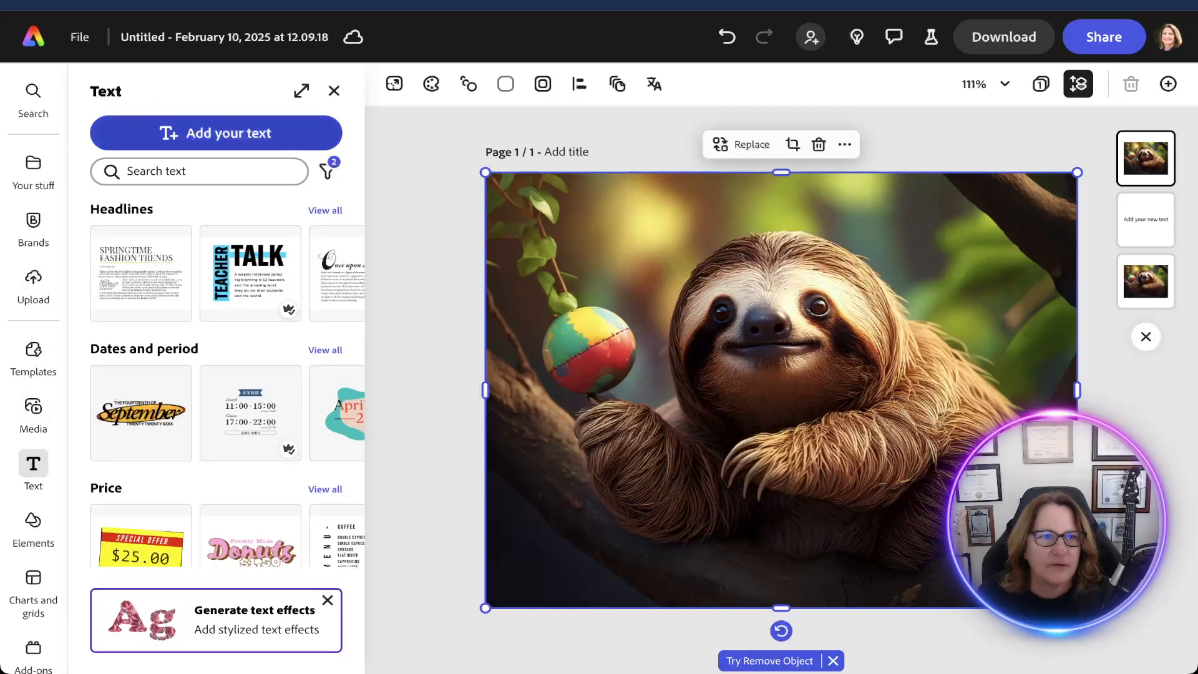
left_click(216, 133)
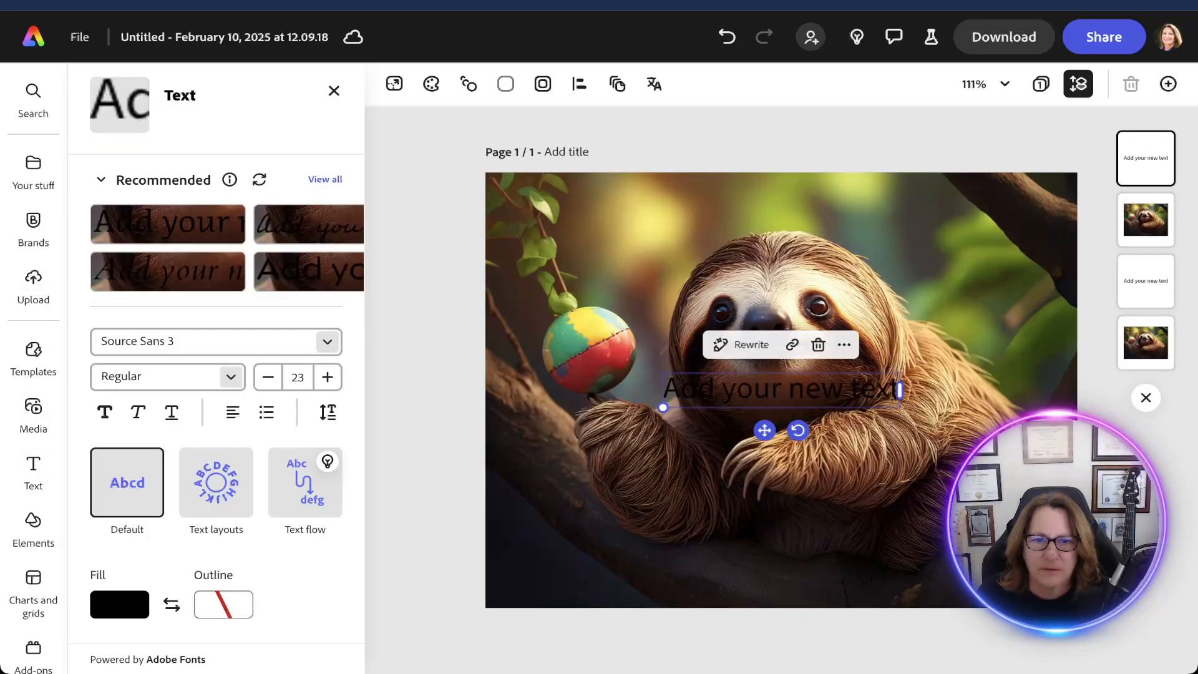
type("Goo")
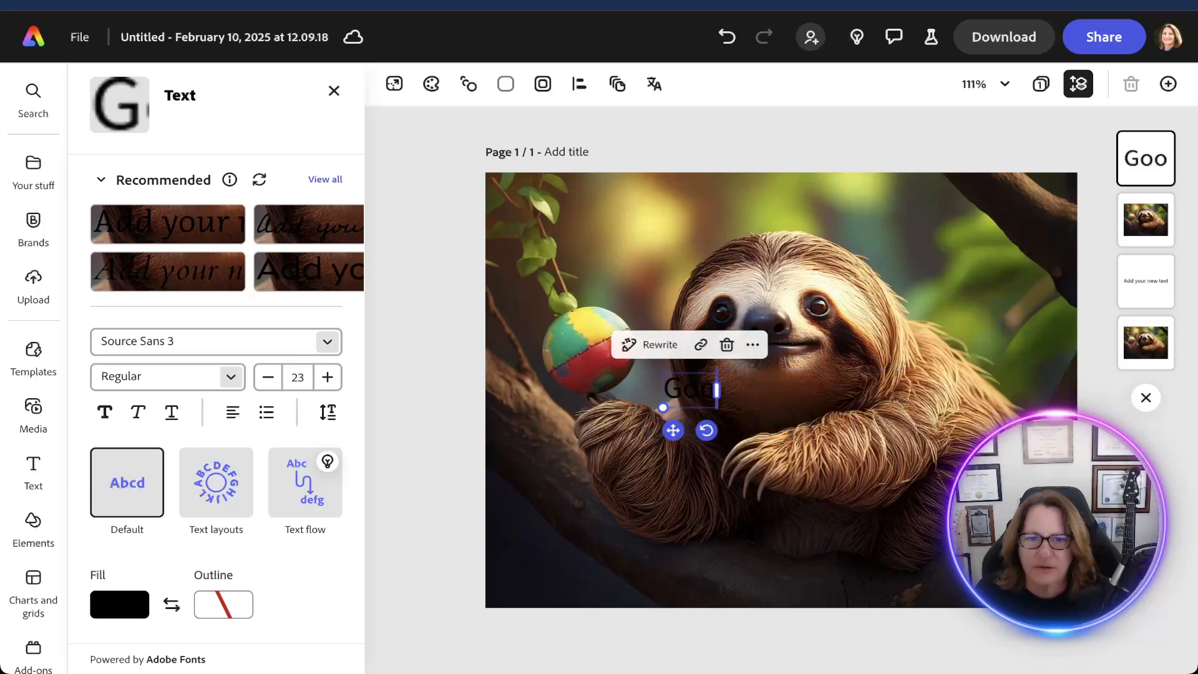
type("d morning")
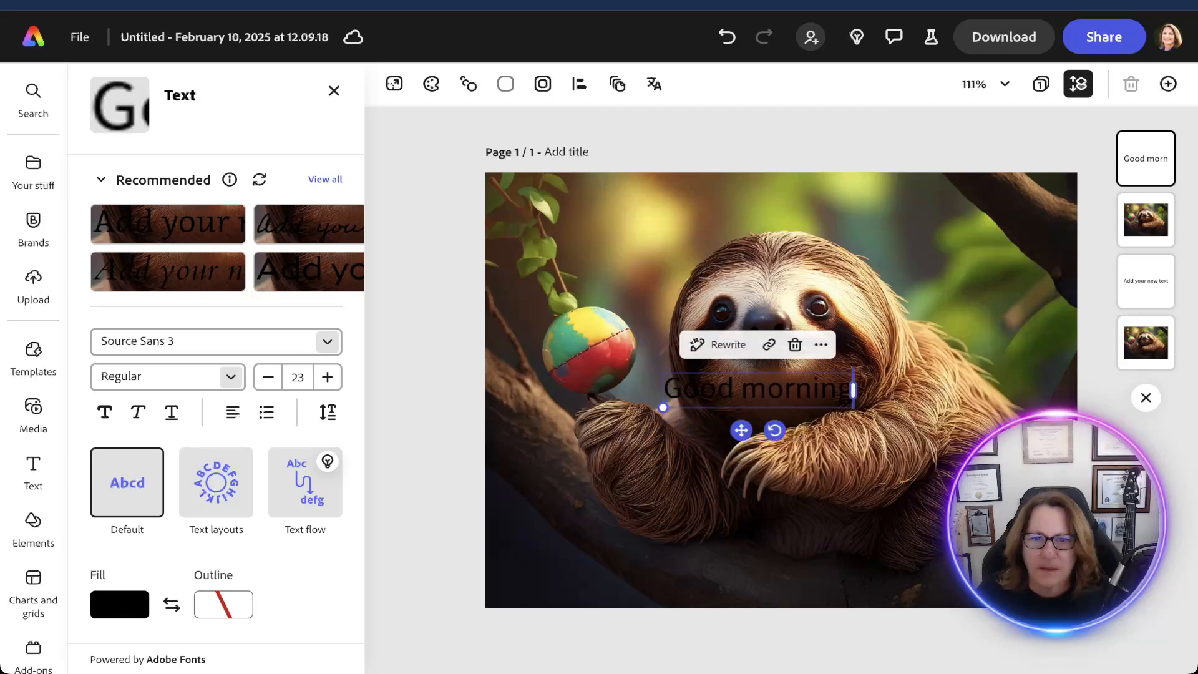
Recolor the design with the Classic color theme of gold, pale blues, white and dark blue.
key("ctrl+a")
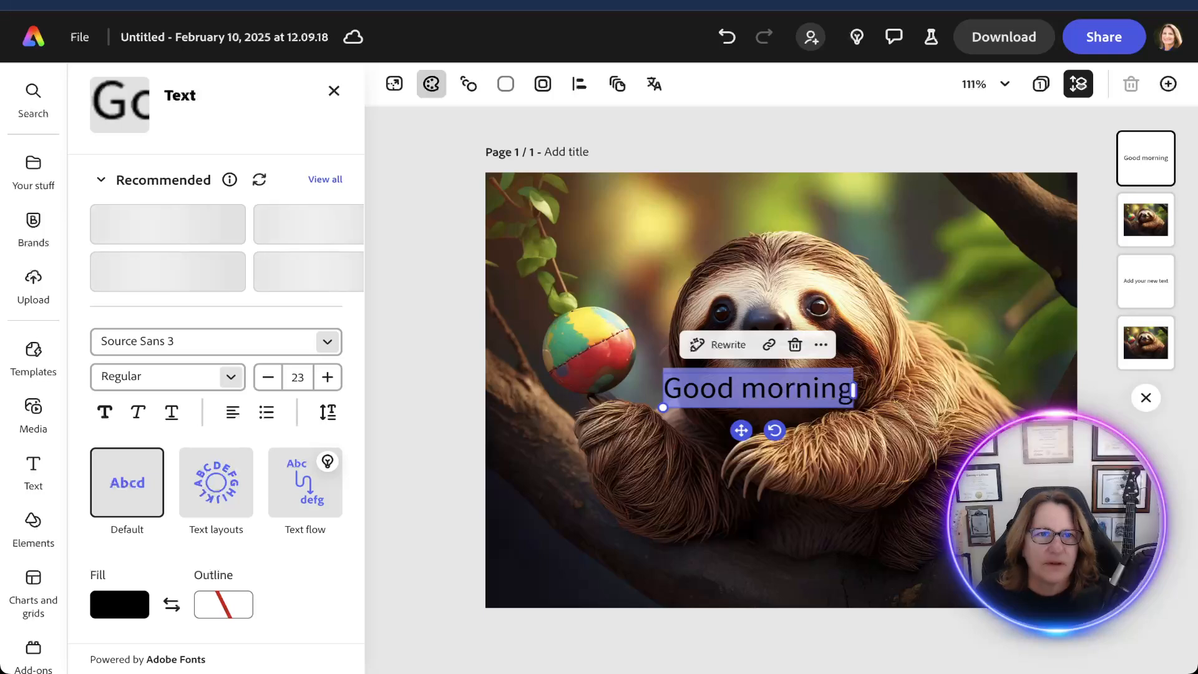
left_click(431, 83)
left_click(216, 509)
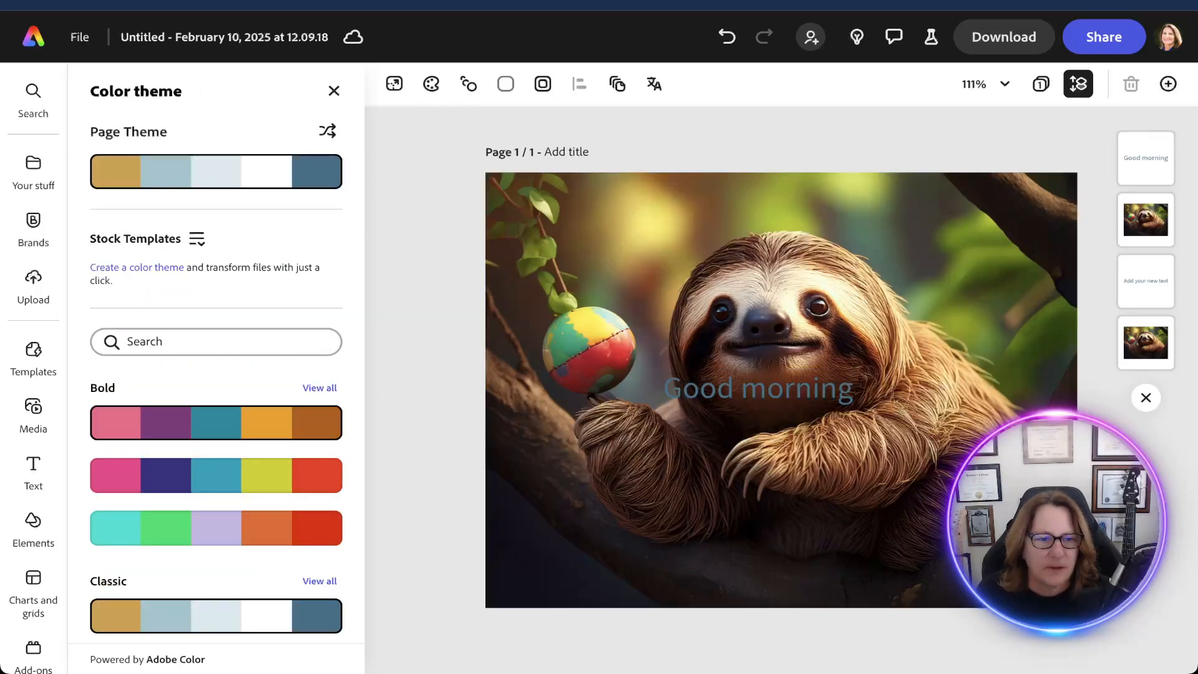
Move the "Good morning" text above the sloth's head and select the word "Good".
left_click(751, 389)
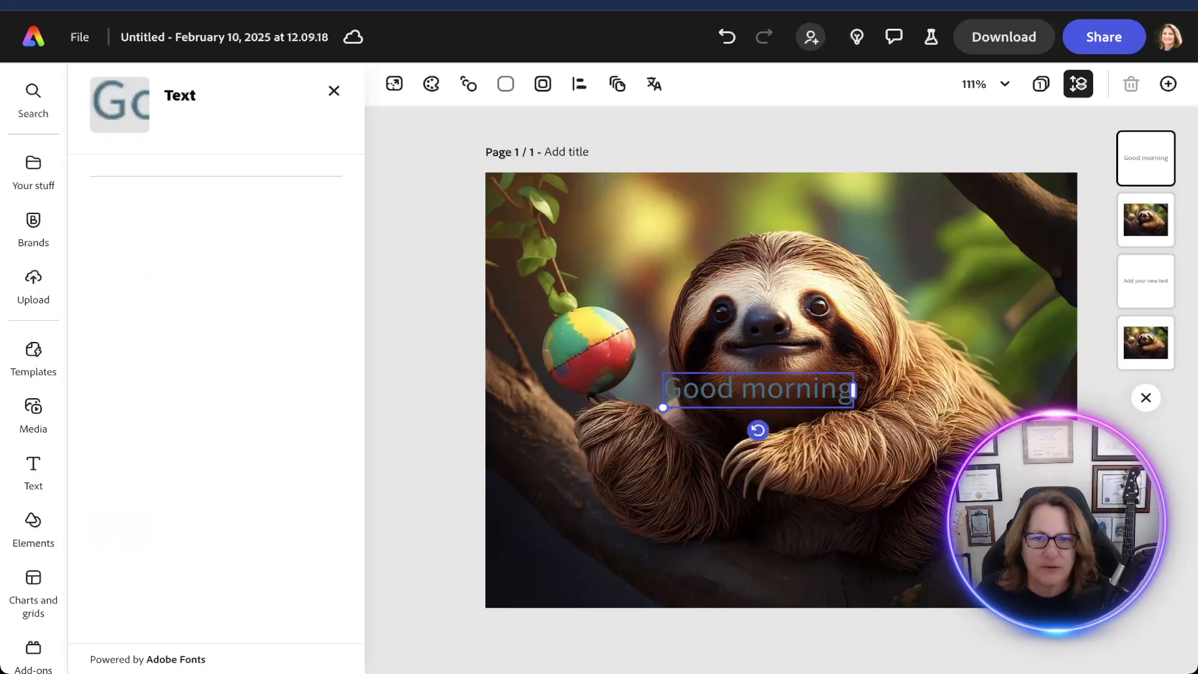
left_click_drag(751, 389, 780, 198)
double_click(728, 198)
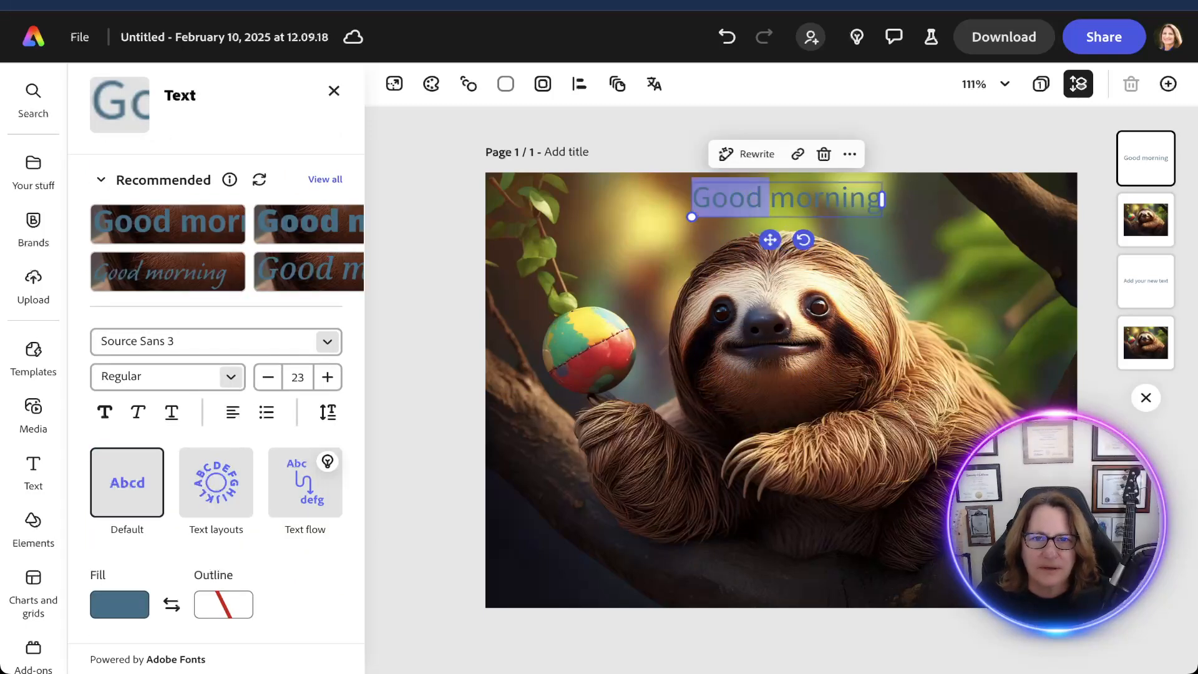
Select all of the "Good morning" text above the sloth and set its fill color to white.
left_click(728, 199)
left_click_drag(692, 198, 881, 199)
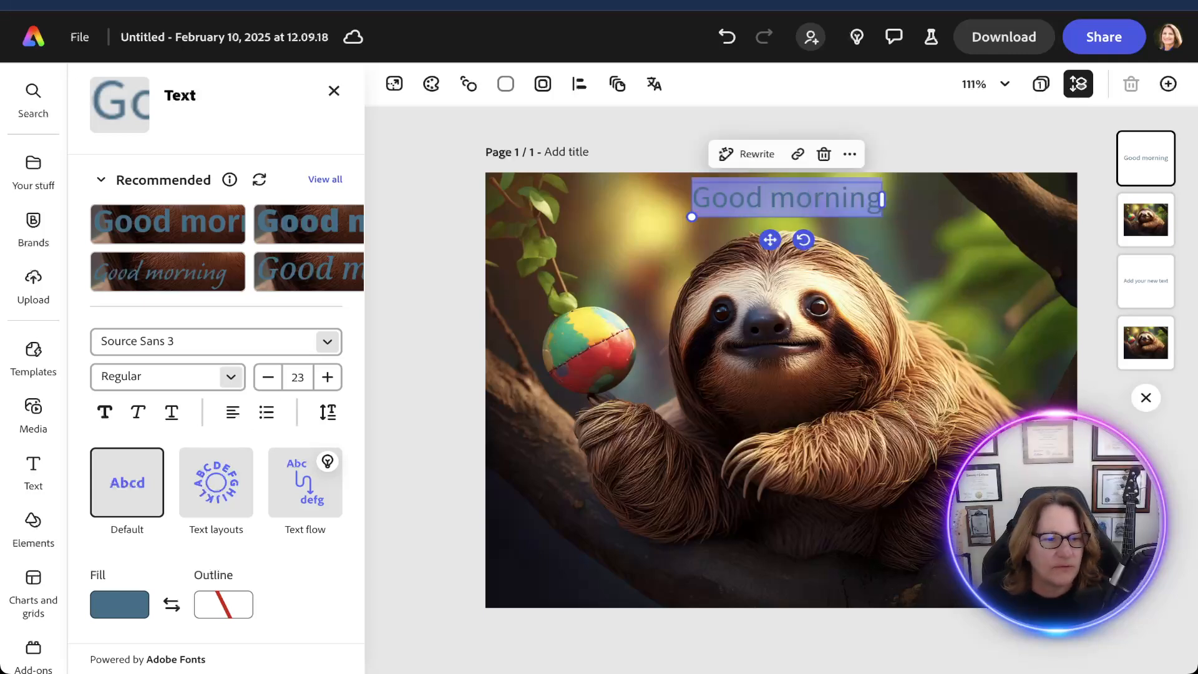
left_click(141, 603)
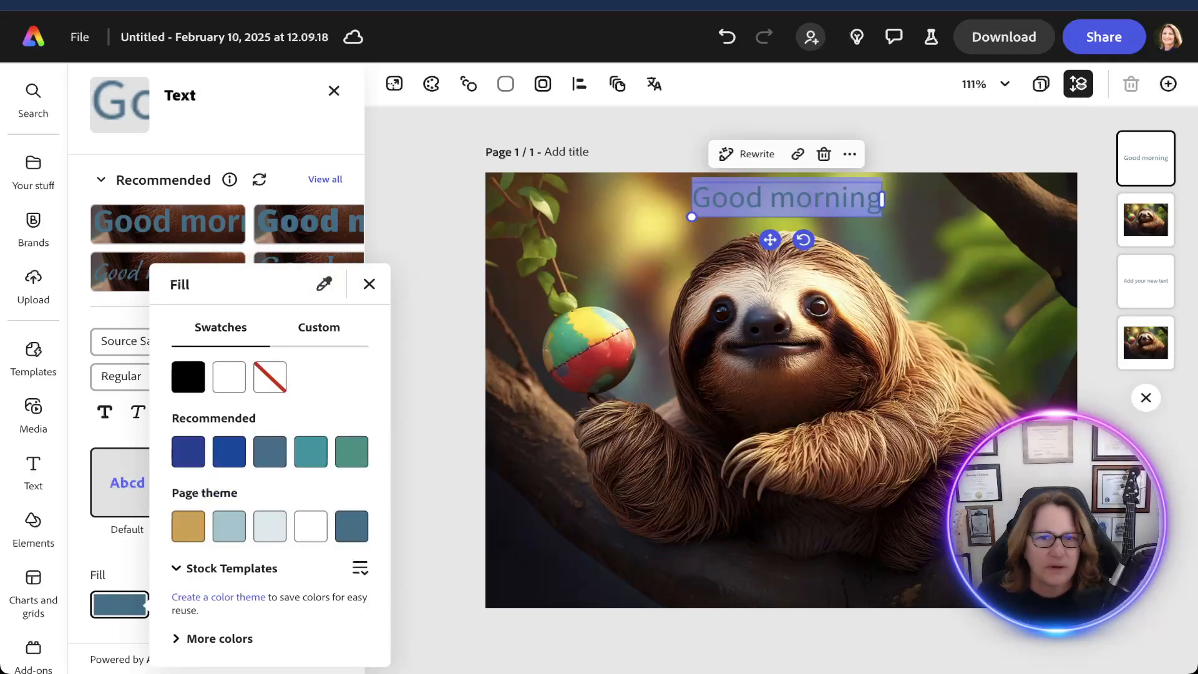
left_click(229, 377)
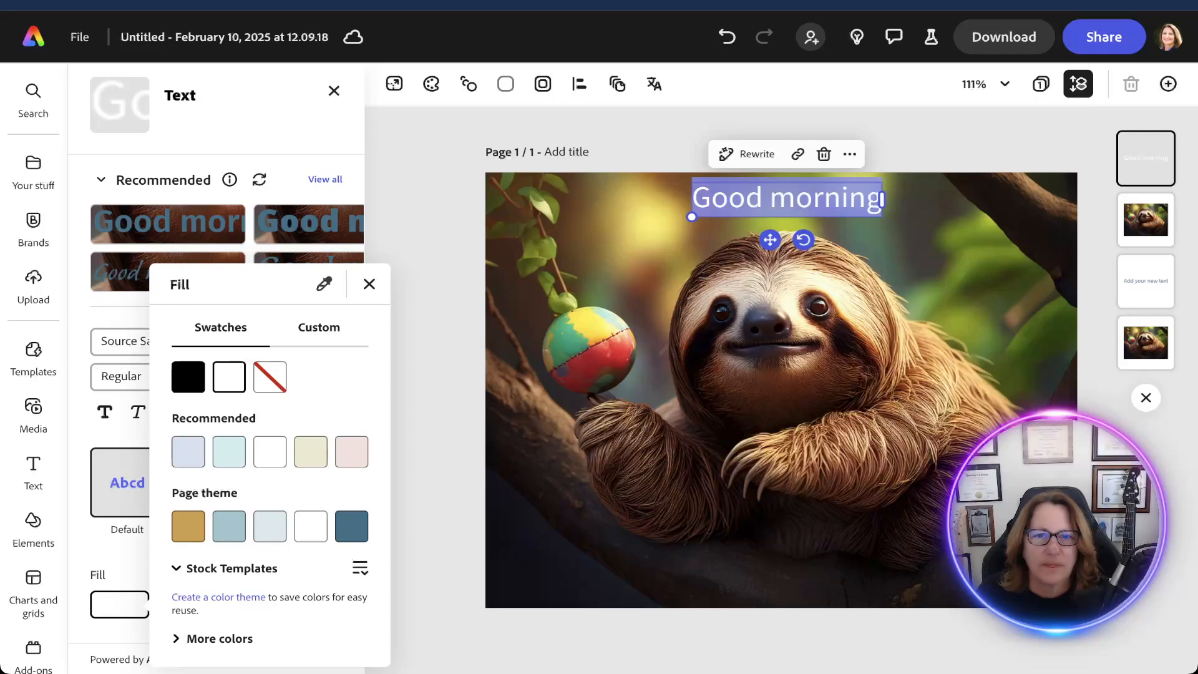
left_click(369, 284)
left_click(430, 262)
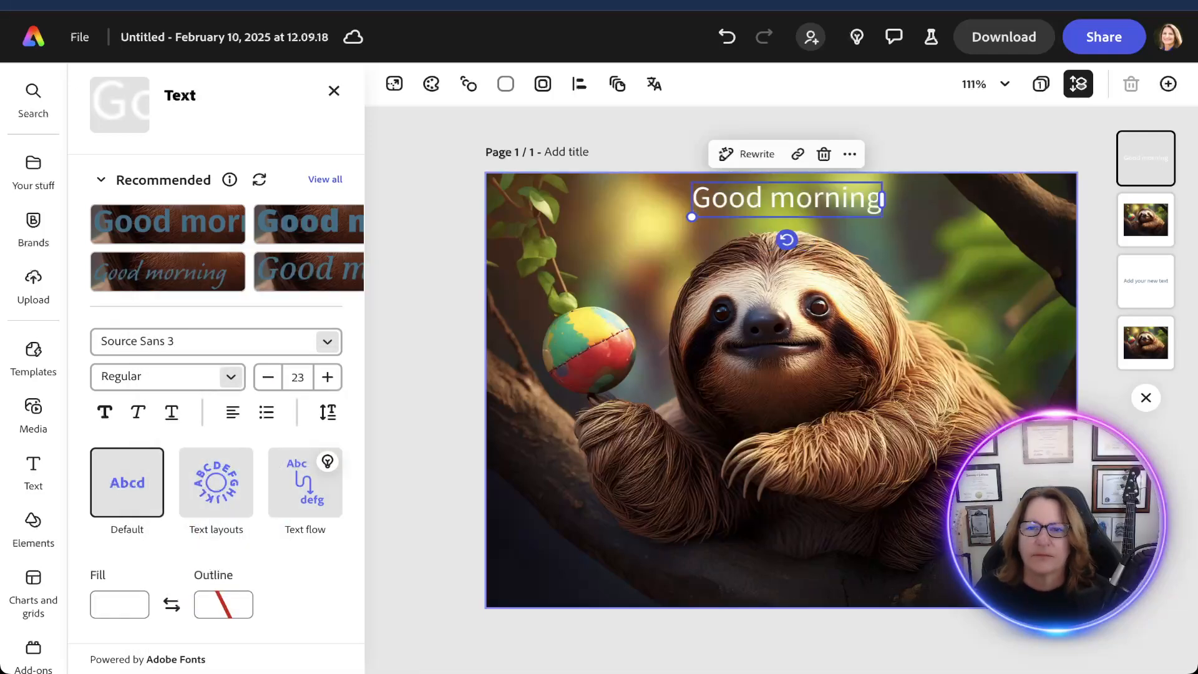
left_click(780, 387)
mouse_move(780, 386)
left_mouse_down()
mouse_move(779, 397)
mouse_move(779, 386)
left_mouse_up()
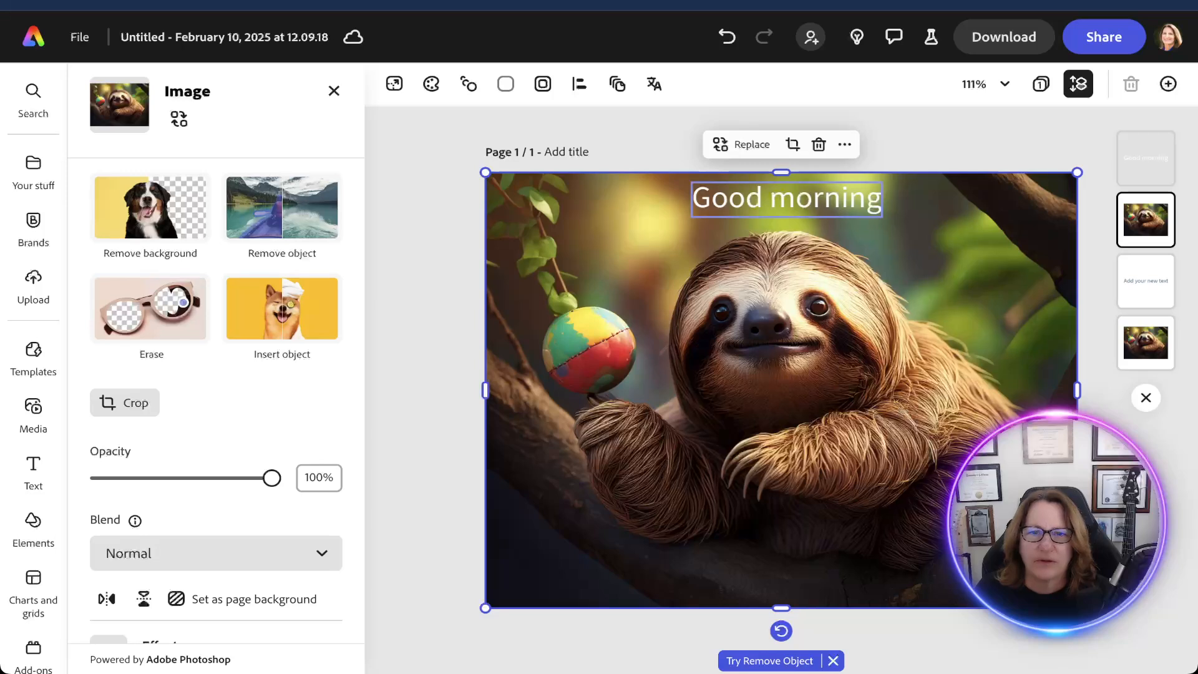
left_click_drag(786, 200, 786, 200)
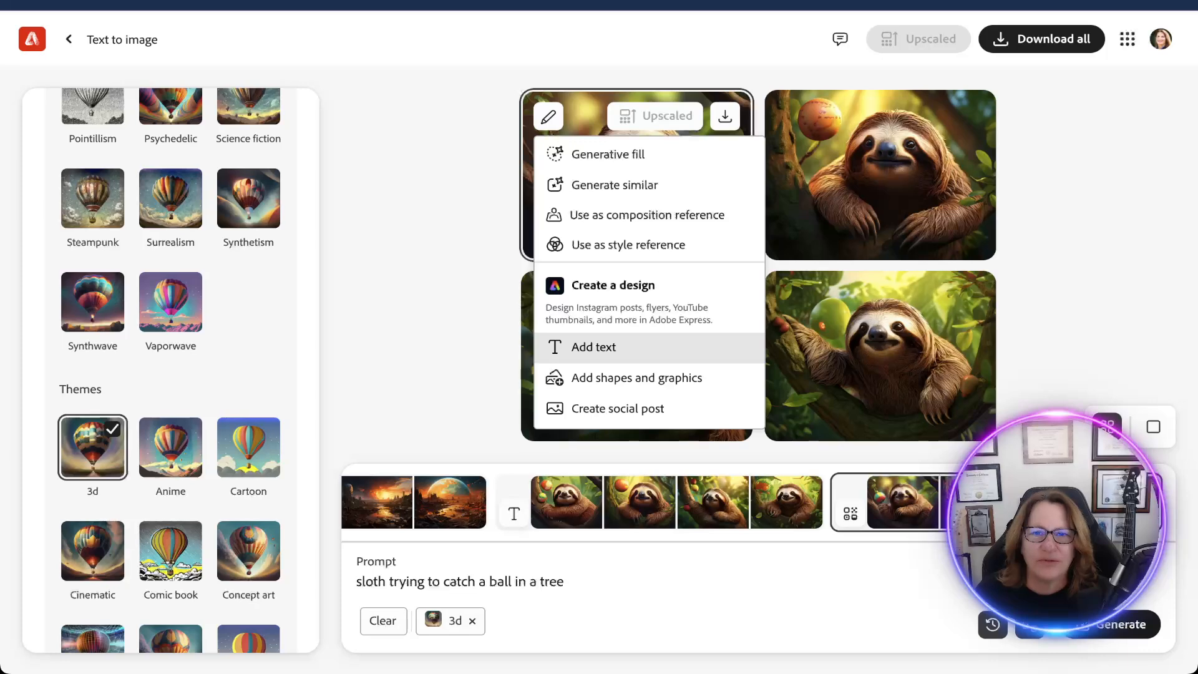
Return to Firefly's Text to image page and review the visual intensity, strength, reference and effects settings.
left_click(594, 348)
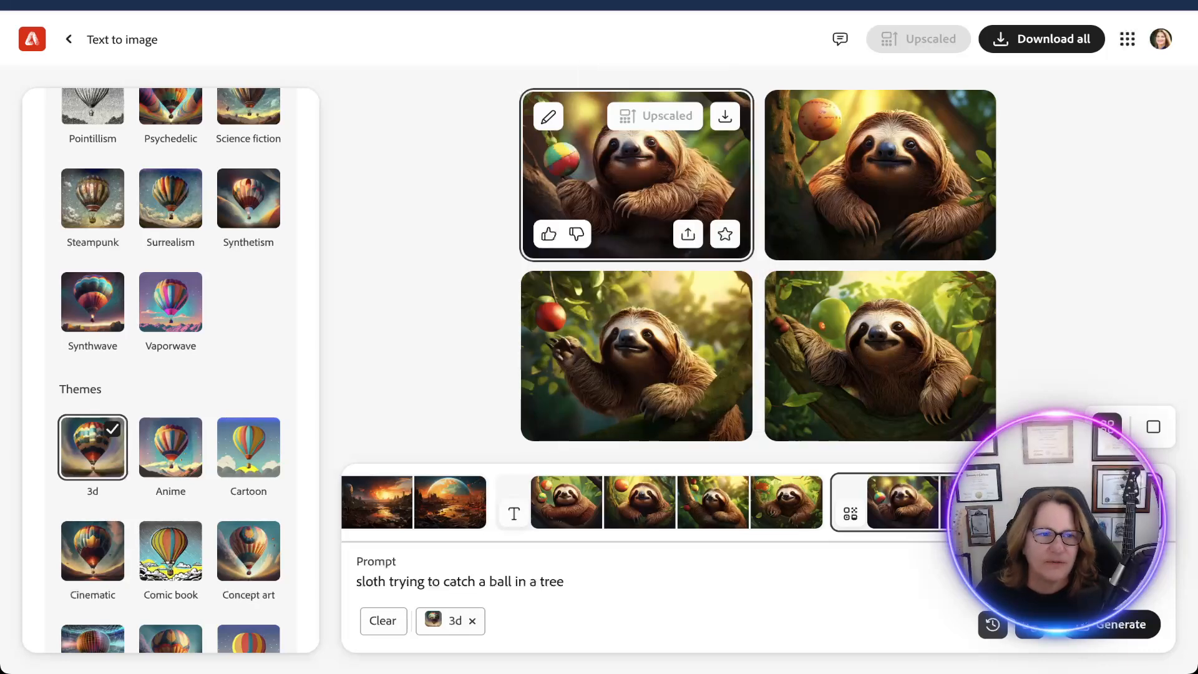
scroll(171, 368, "up", 15)
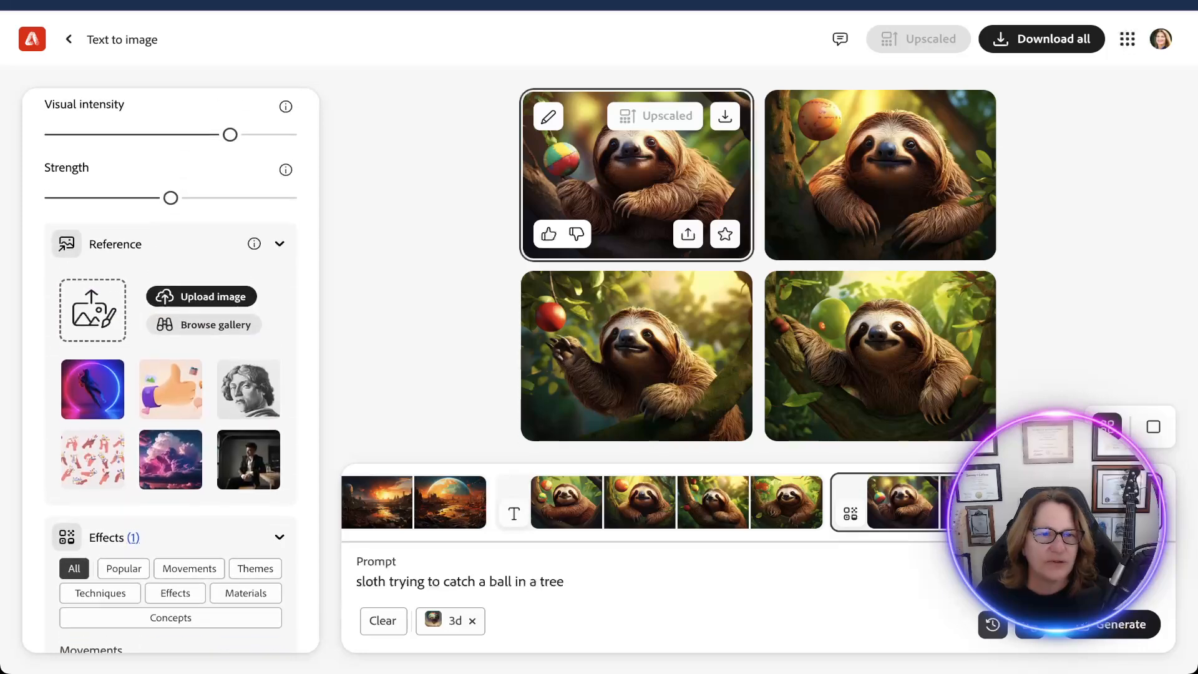
scroll(171, 368, "up", 5)
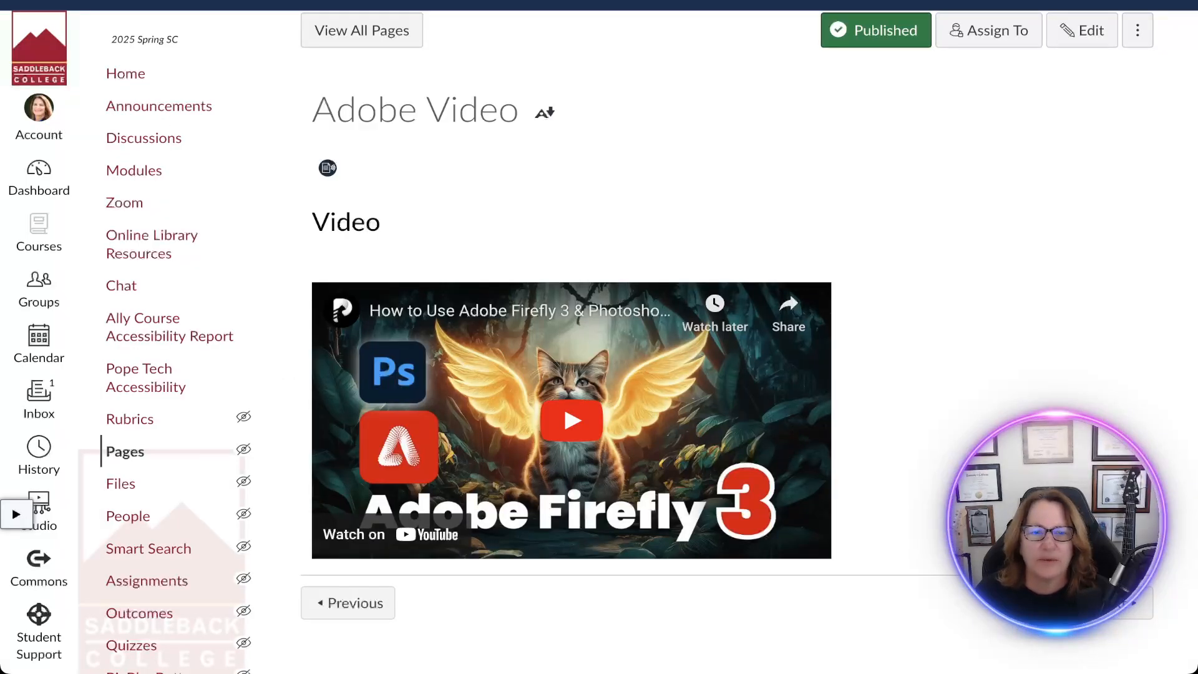
Open the Canvas course's Modules page and review the items in the Week 5 Adobe Firefly and Week 6 Avatars modules.
left_click(134, 170)
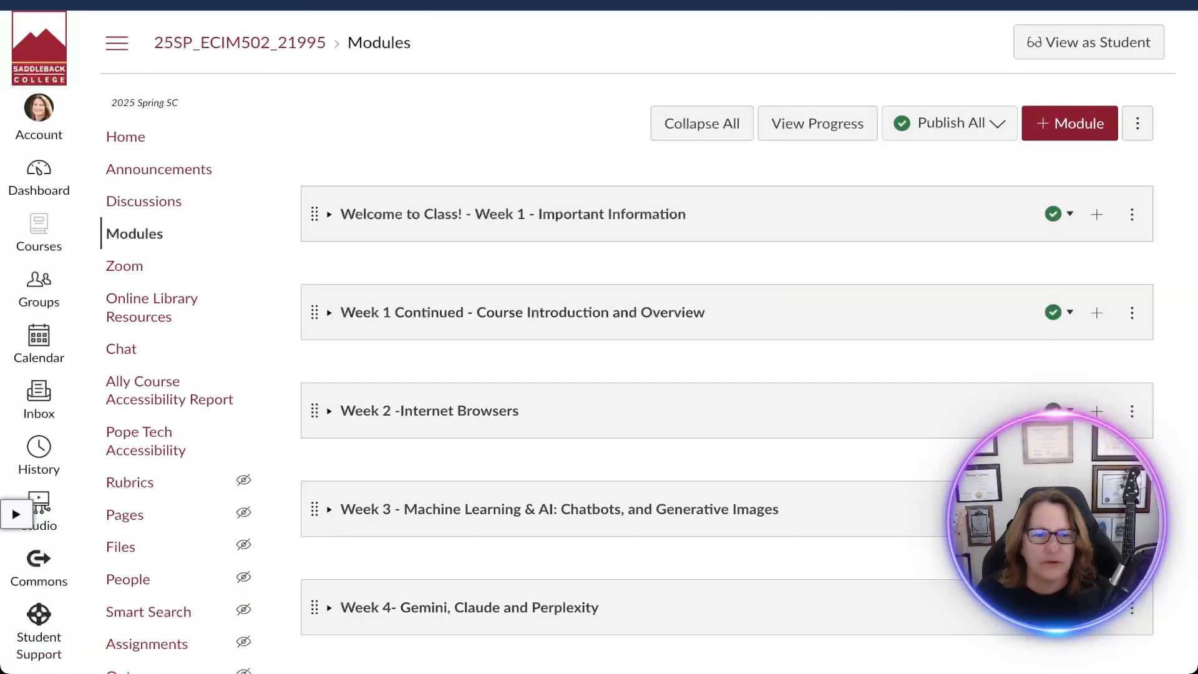
scroll(727, 342, "down", 3)
scroll(727, 337, "down", 5)
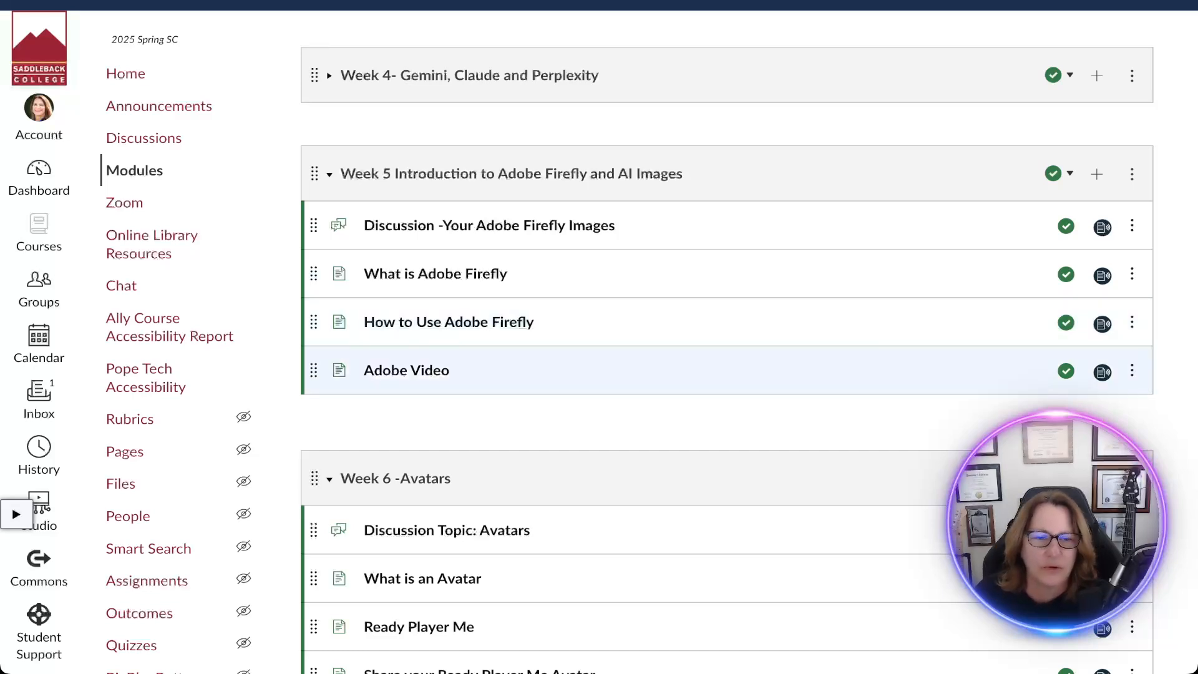
scroll(624, 424, "down", 2)
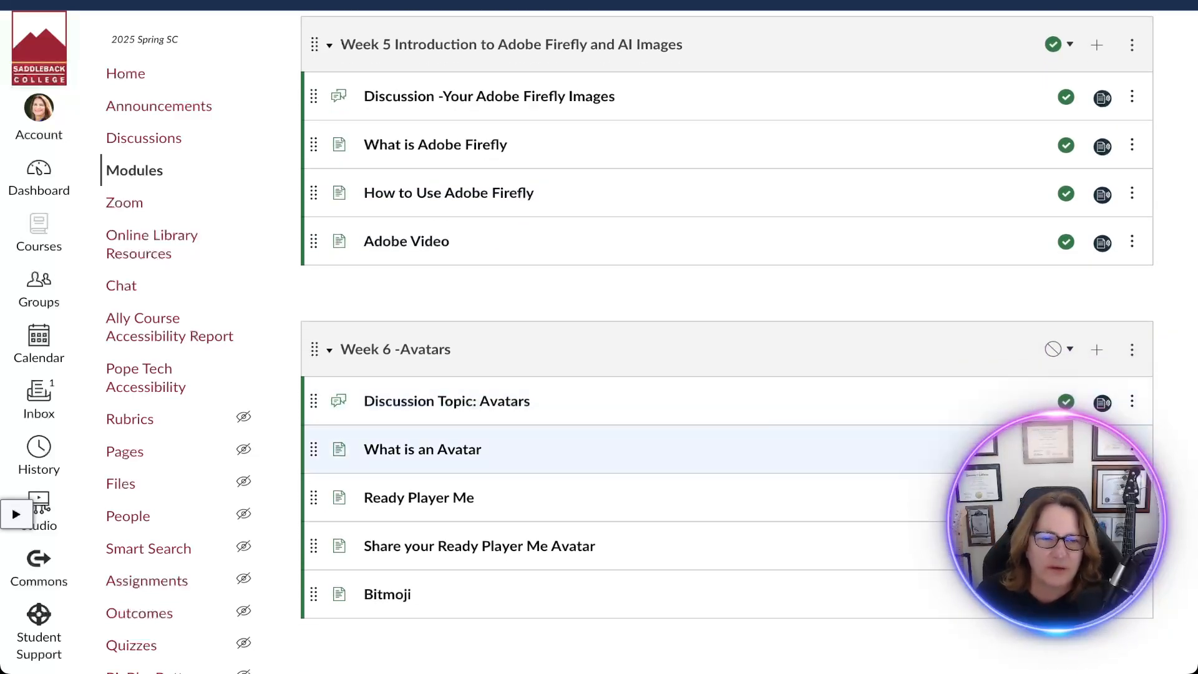
scroll(624, 561, "up", 1)
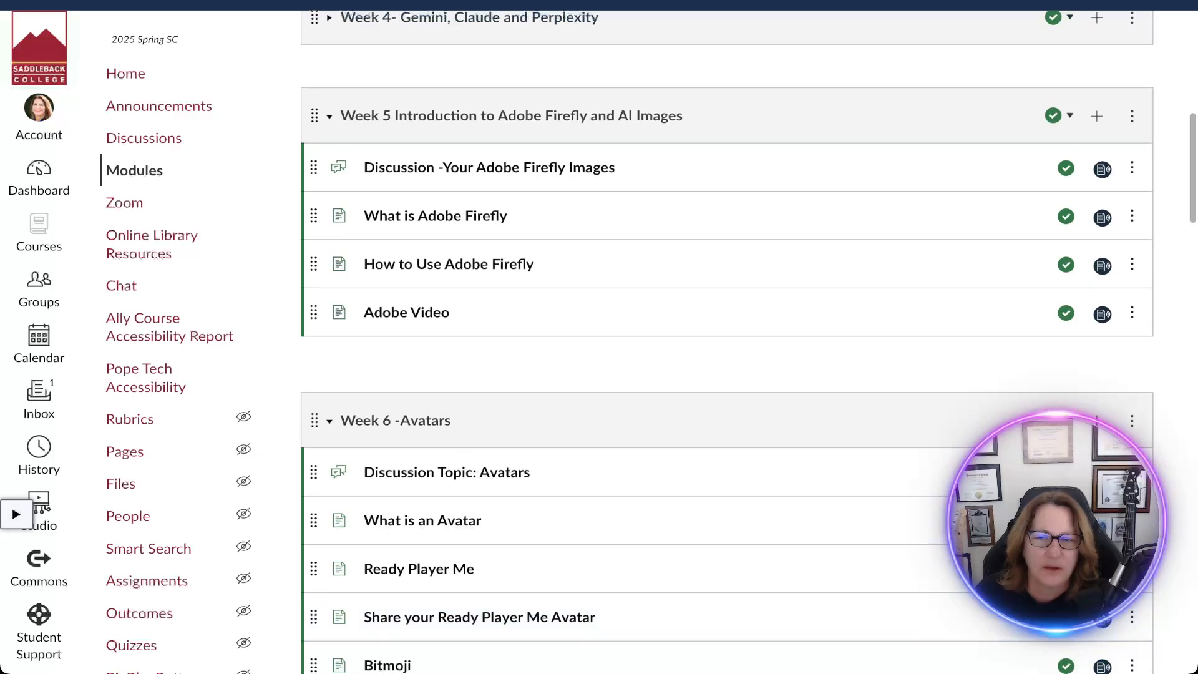